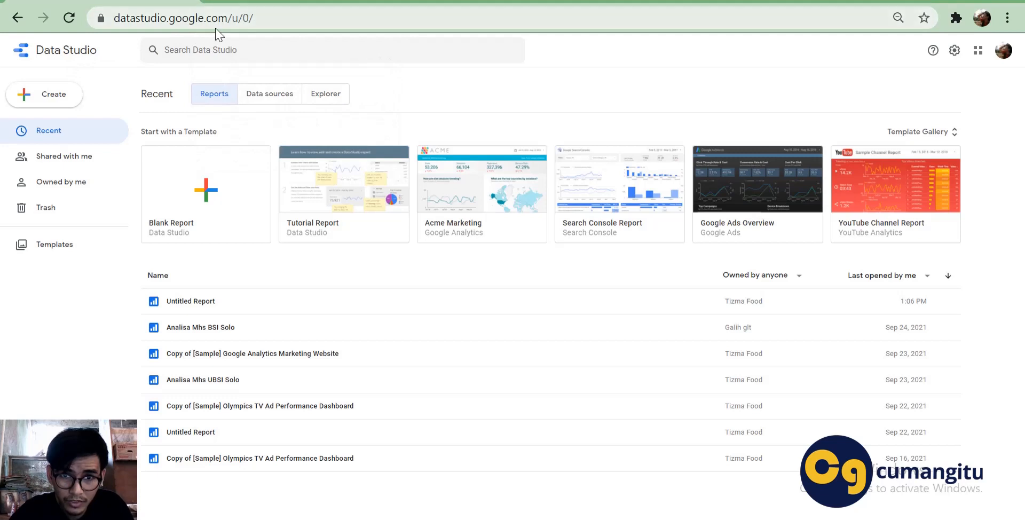
Preview the Acme Marketing template, examine its charts and country table, and return to the reports overview.
left_click(316, 21)
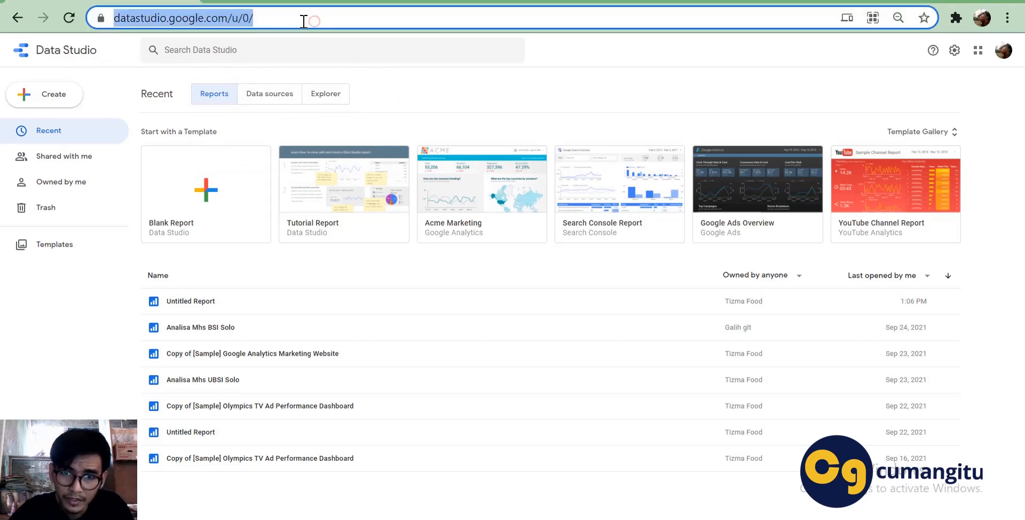
left_click(499, 78)
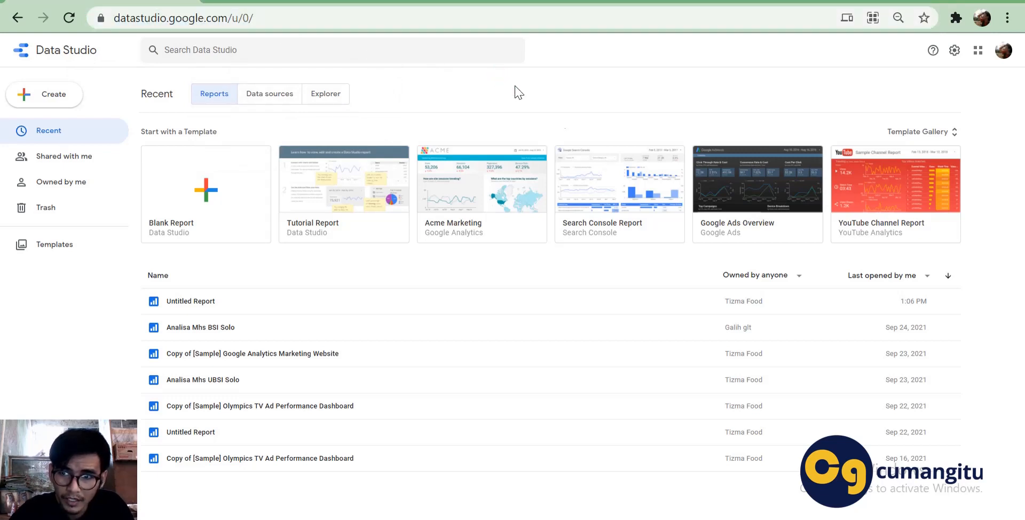
left_click(448, 183)
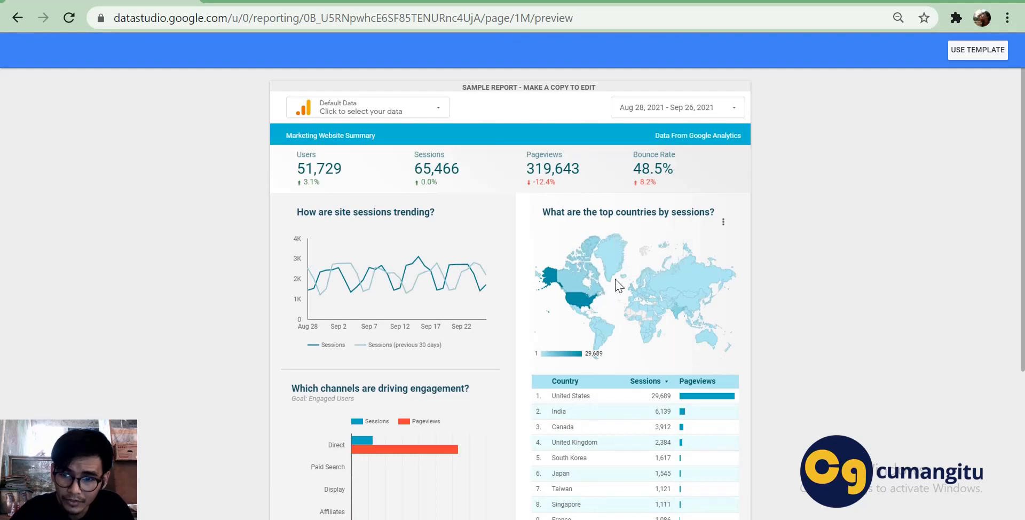
mouse_move(610, 266)
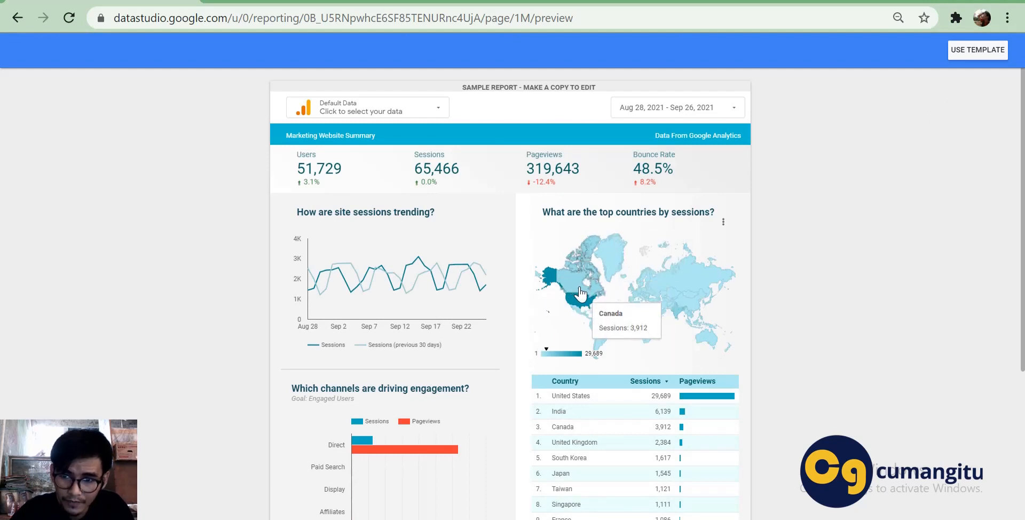
mouse_move(687, 295)
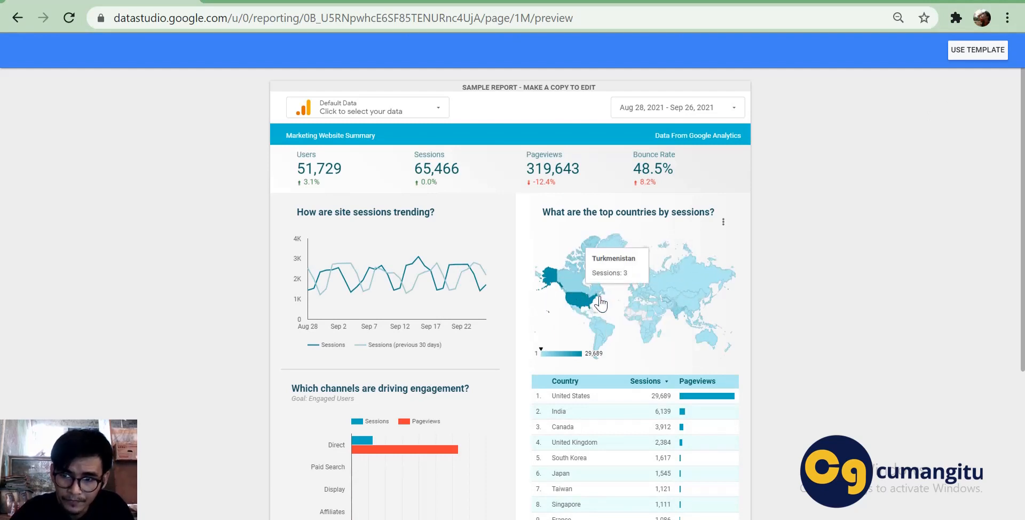
mouse_move(573, 287)
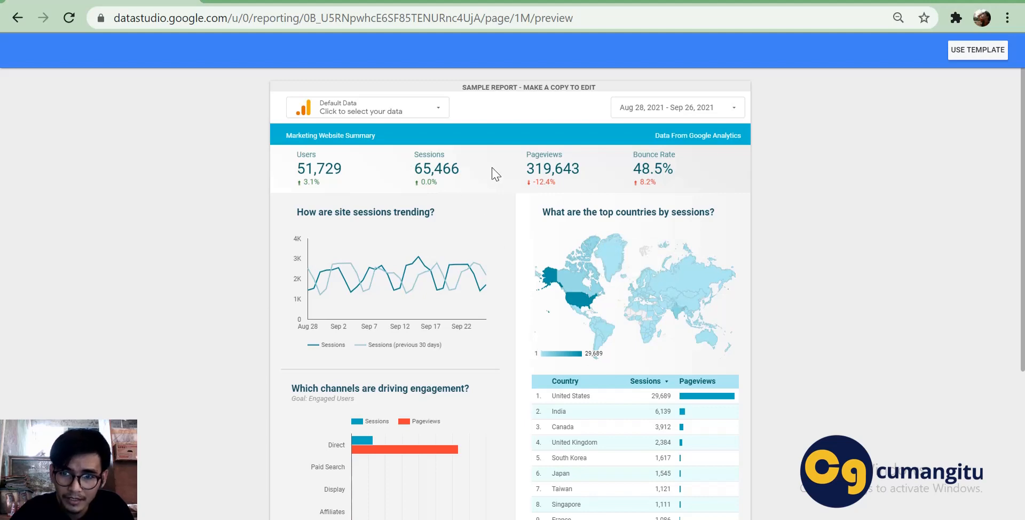
scroll(1023, 125, "down", 4)
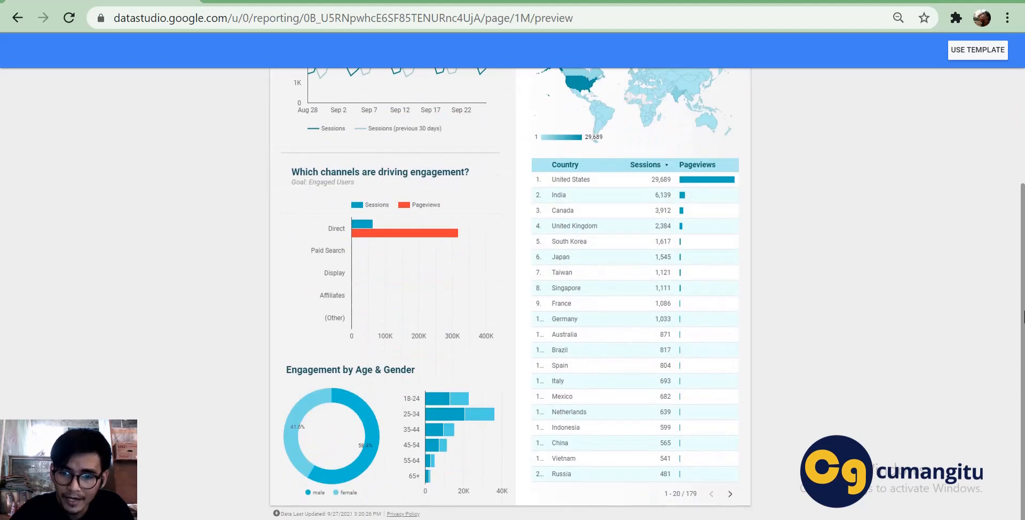
mouse_move(437, 407)
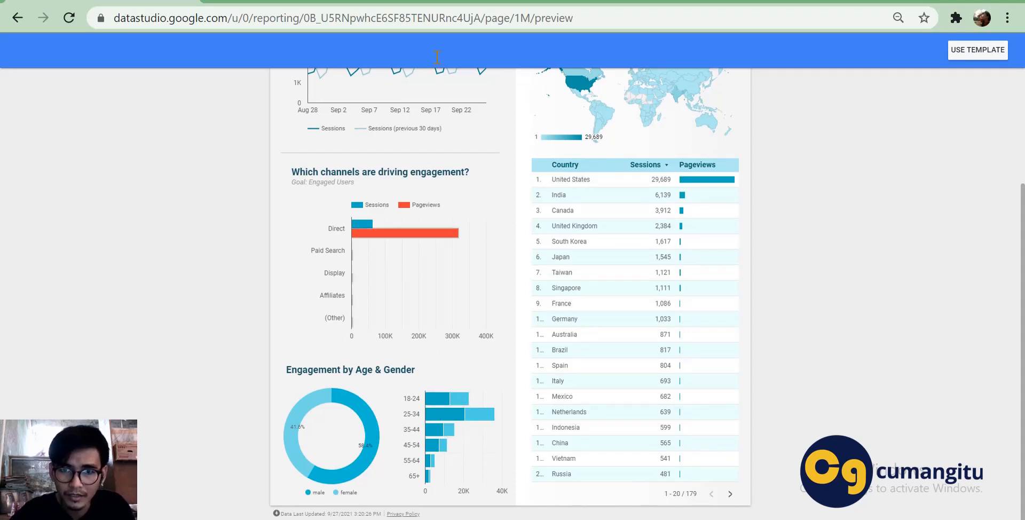
scroll(1022, 273, "up", 3)
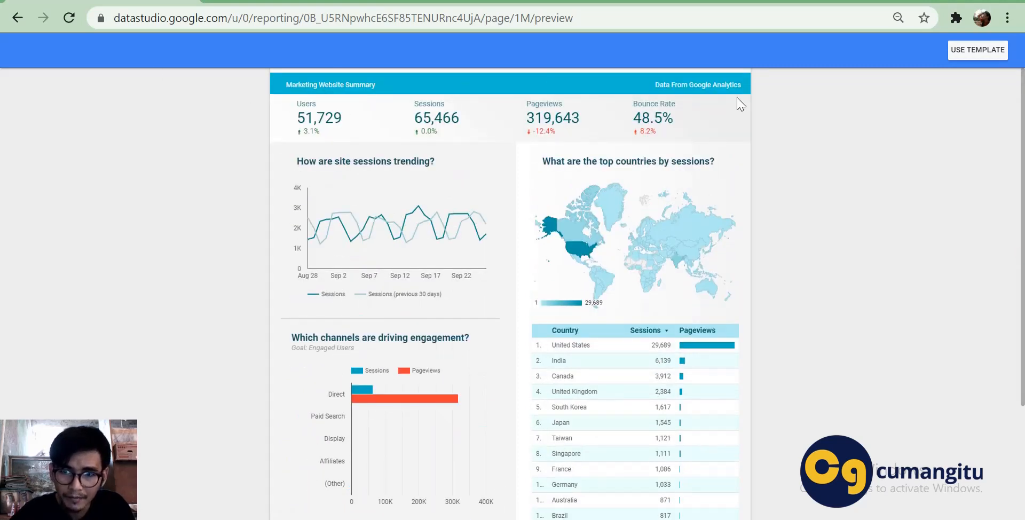
left_click(18, 18)
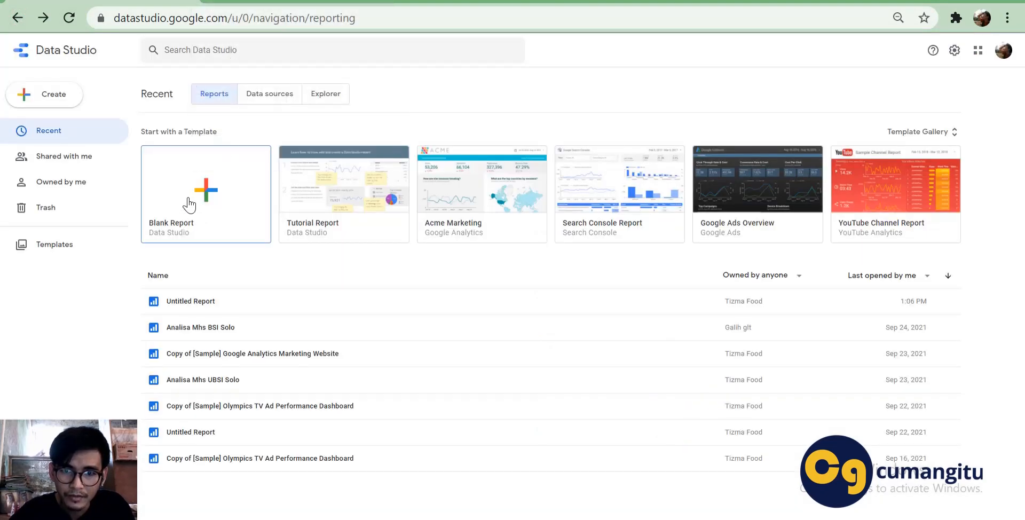
Create a blank report and show the available connectors for adding data to it.
left_click(200, 175)
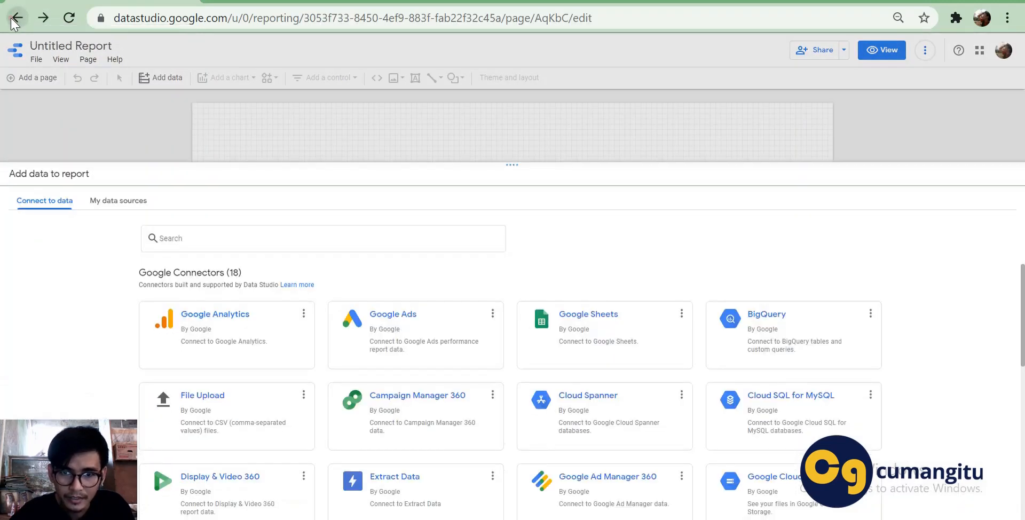
left_click(16, 19)
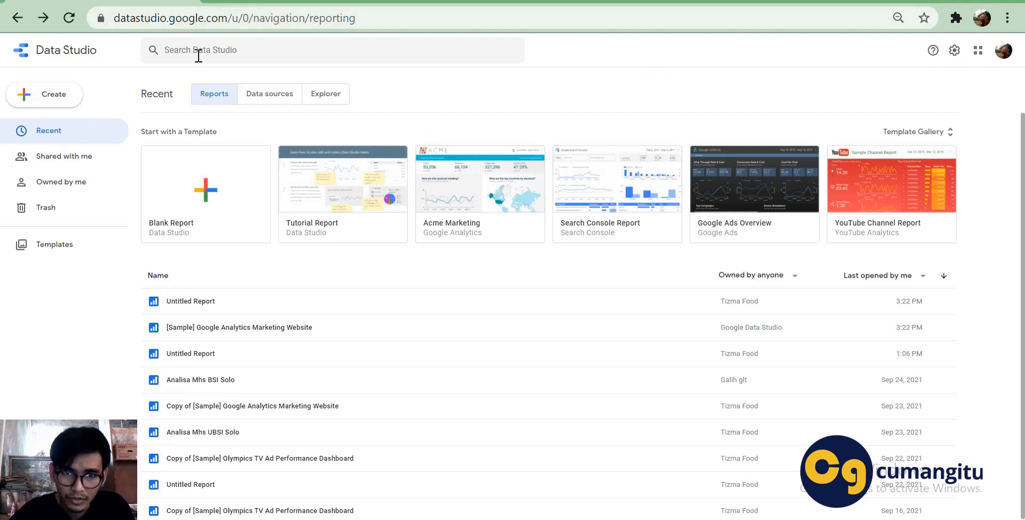
left_click(221, 185)
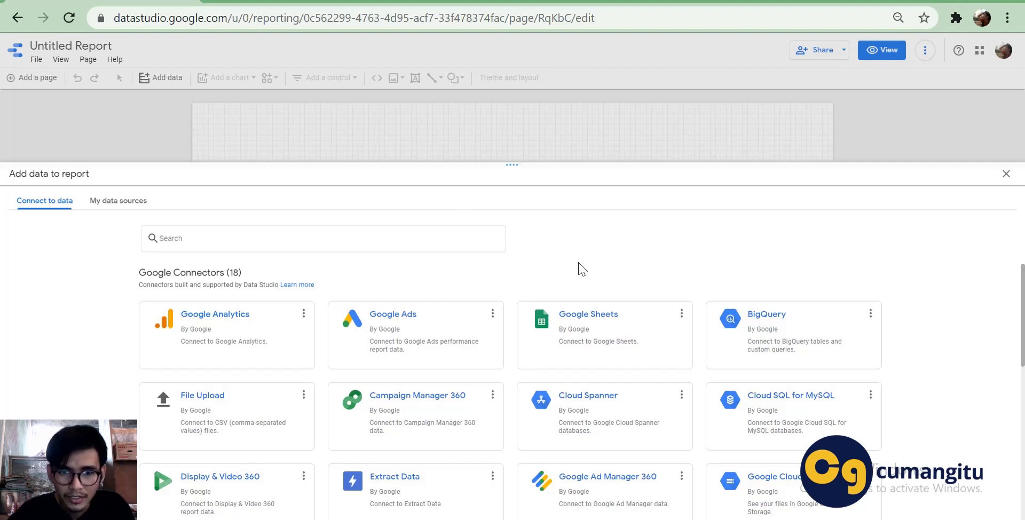
left_click(113, 200)
left_click(56, 202)
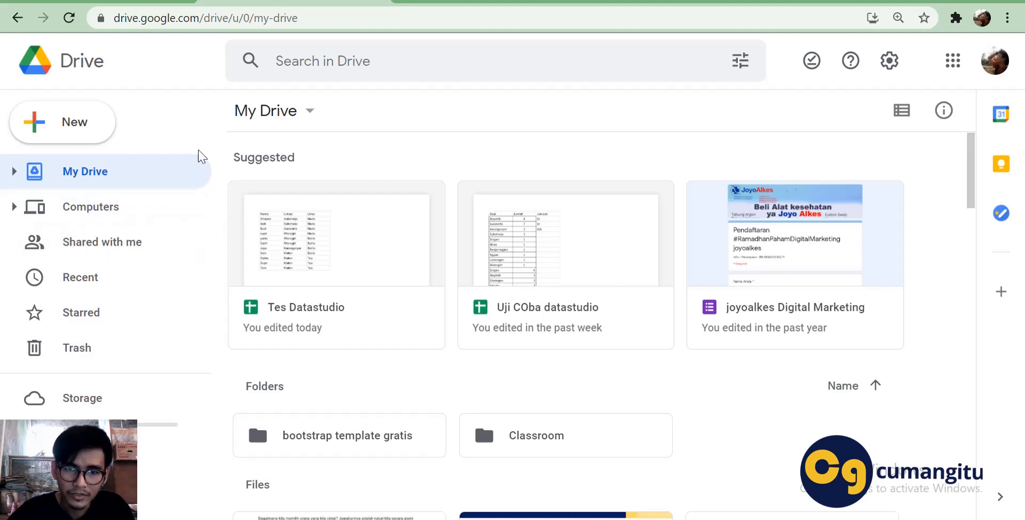
Open the Tes Datastudio spreadsheet from Google Drive and examine its Nama, Lokasi and Umur columns.
double_click(322, 258)
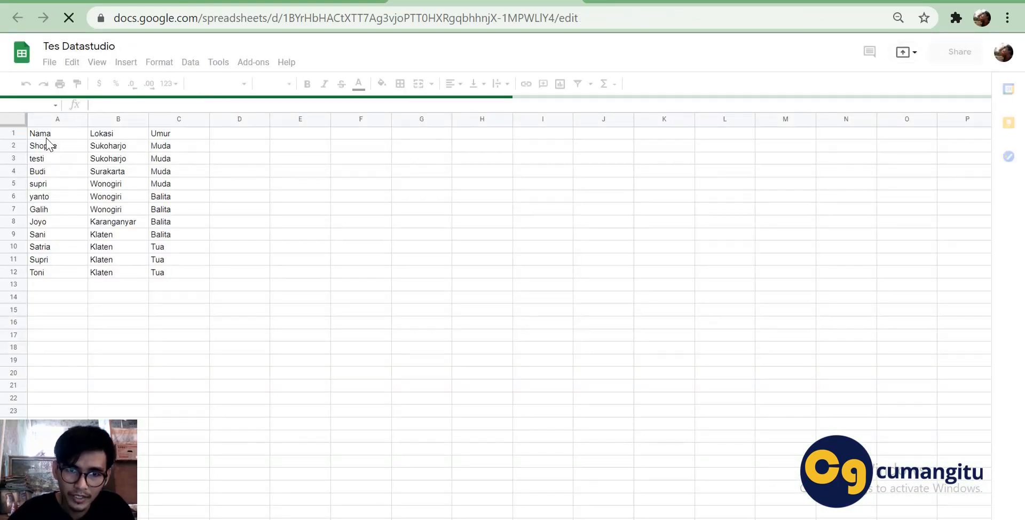
left_click_drag(46, 137, 46, 173)
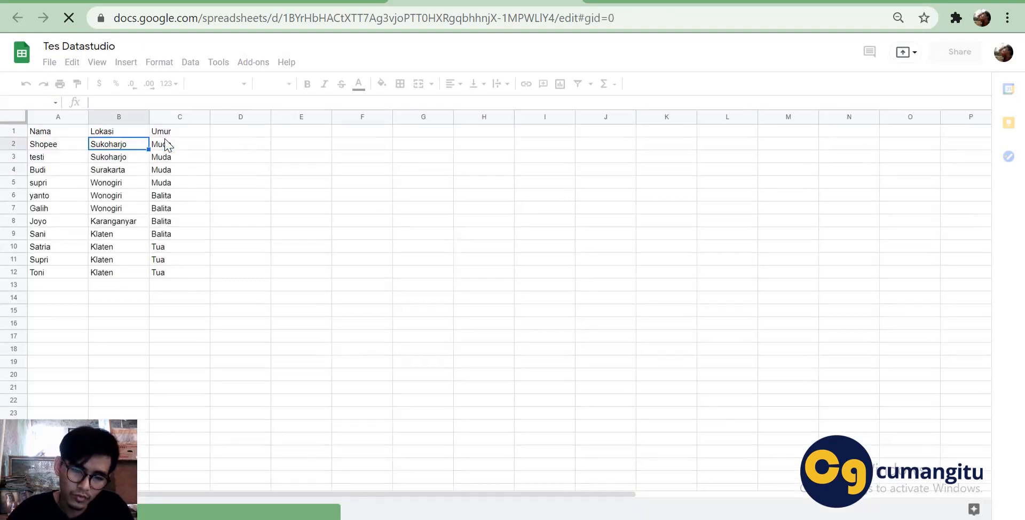
left_click(167, 145)
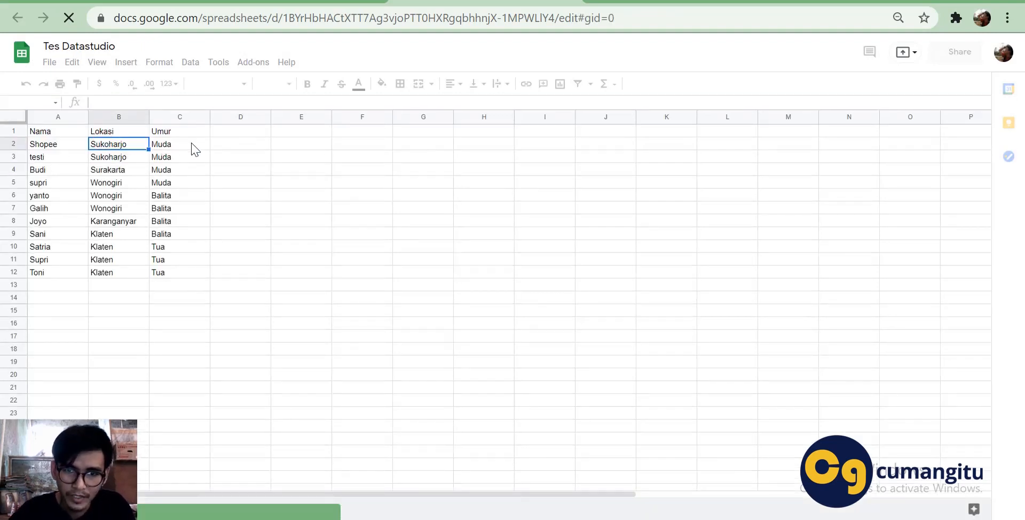
left_click(164, 155)
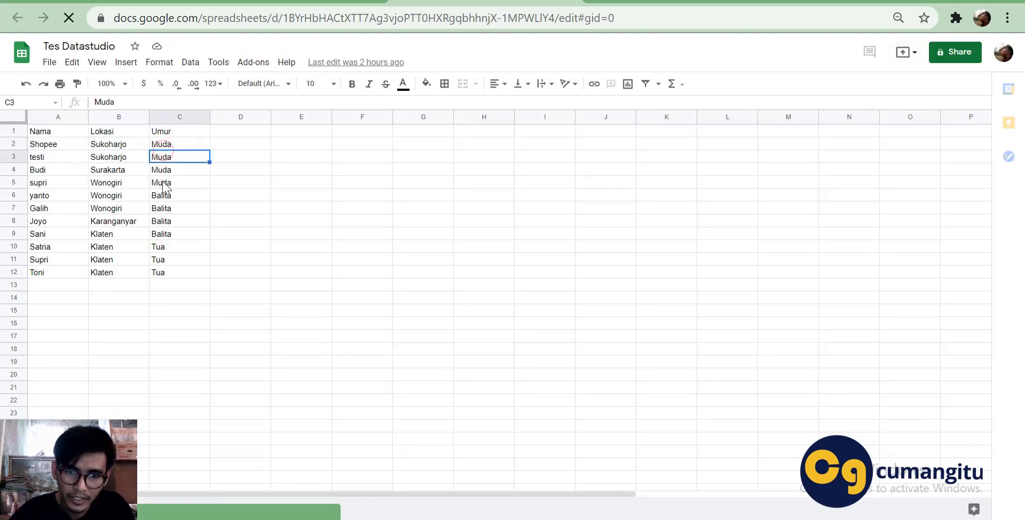
left_click(163, 183)
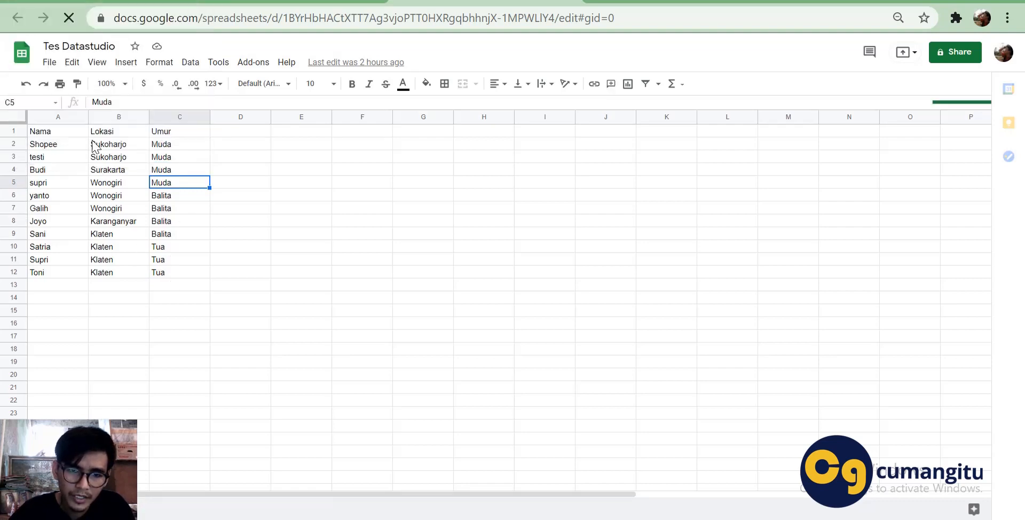
left_click(108, 150)
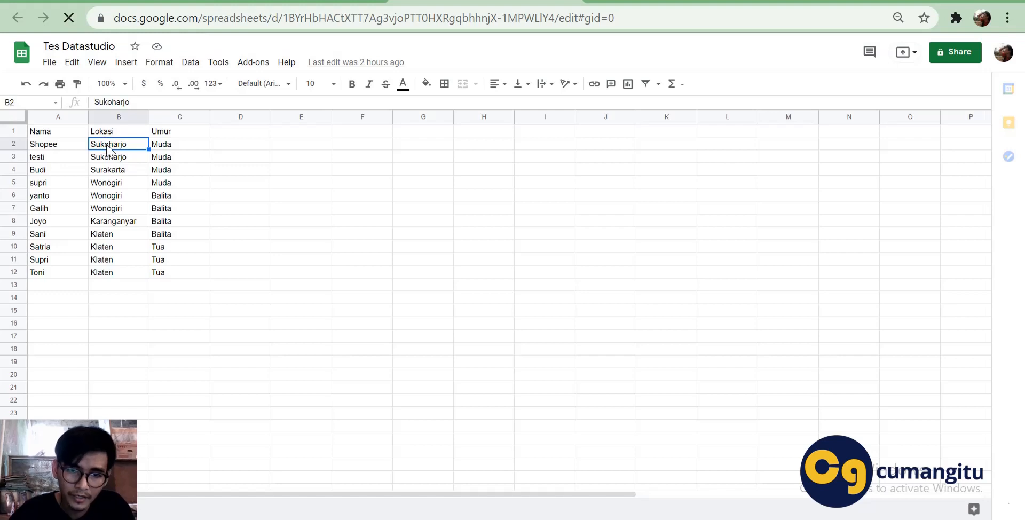
left_click(102, 235)
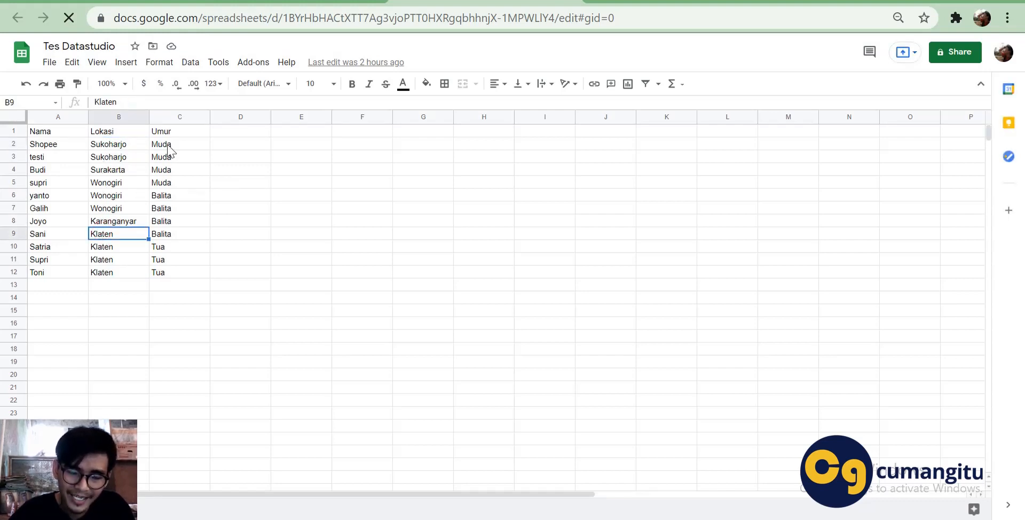
left_click_drag(168, 150, 173, 190)
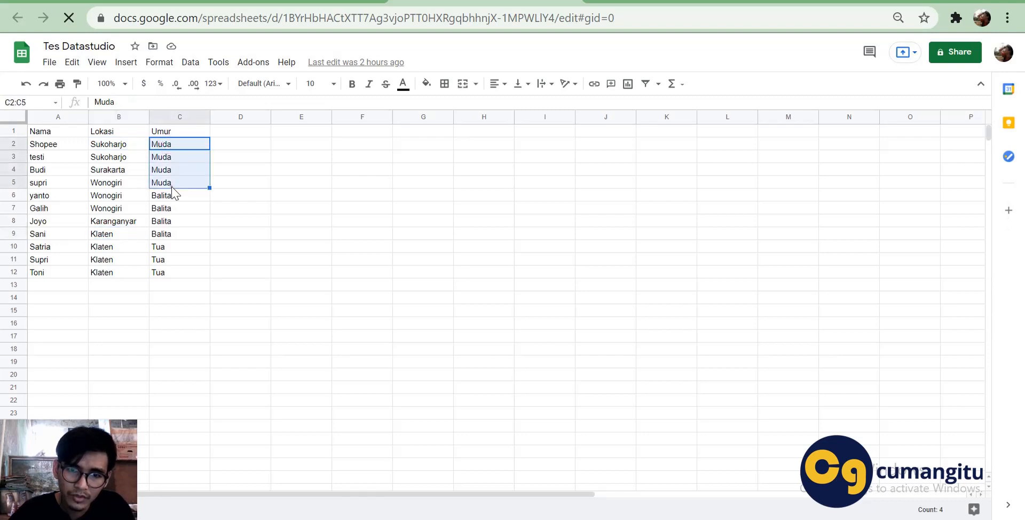
left_click(173, 186)
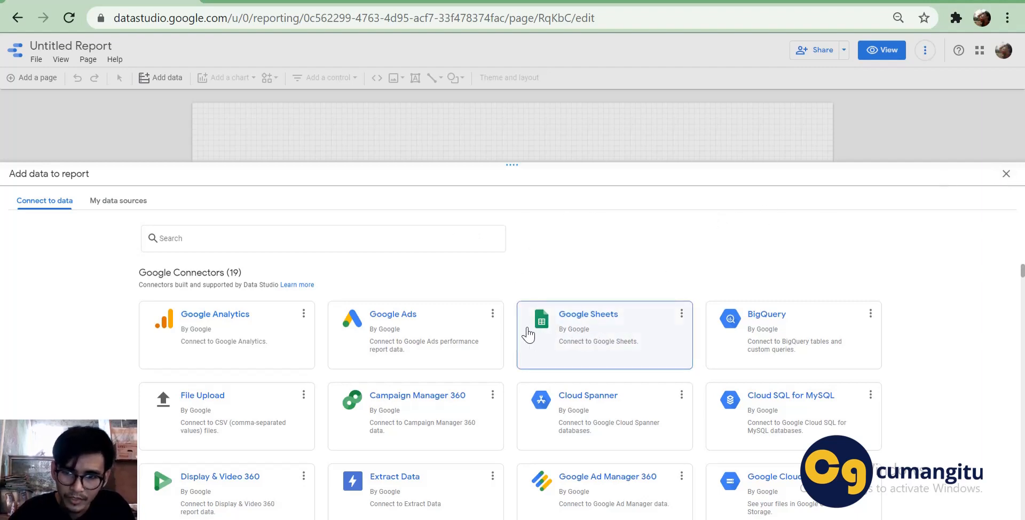
Add Sheet1 of the owned Tes Datastudio spreadsheet to the blank report in Data Studio through the Google Sheets connector.
left_click(574, 331)
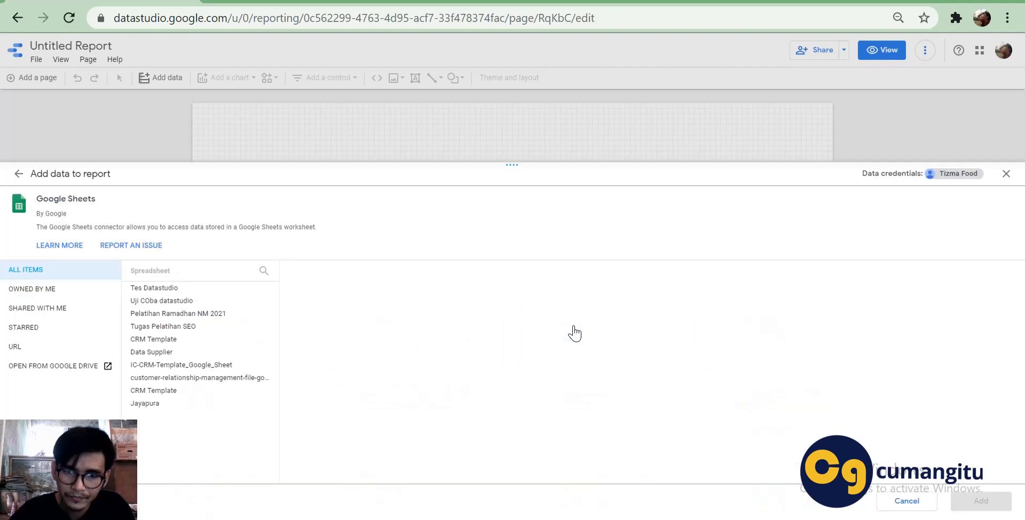
left_click(41, 295)
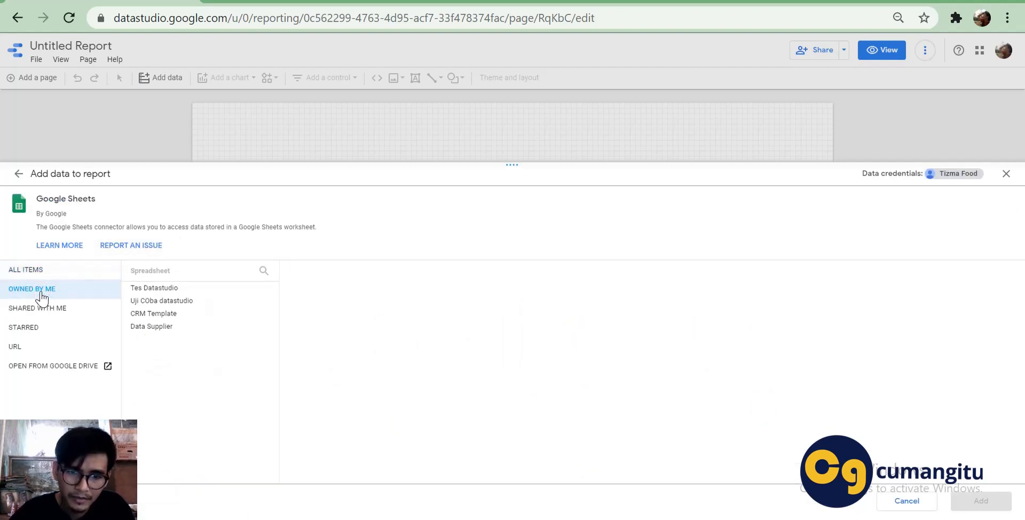
left_click(146, 291)
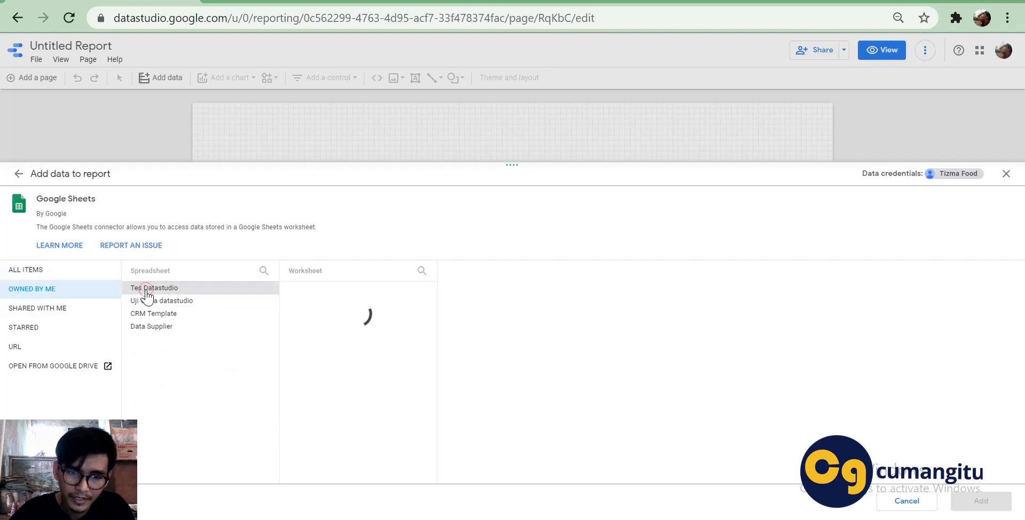
left_click(446, 0)
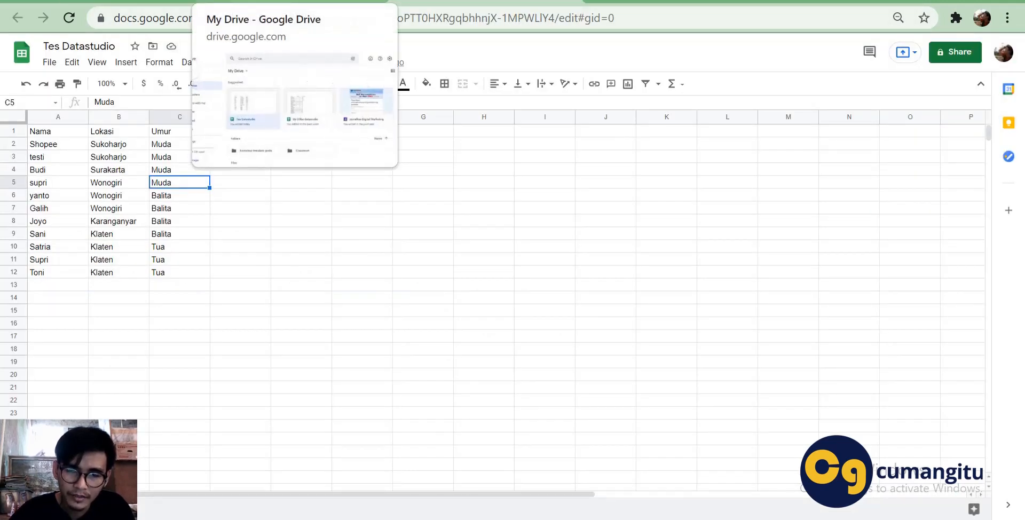
left_click(336, 2)
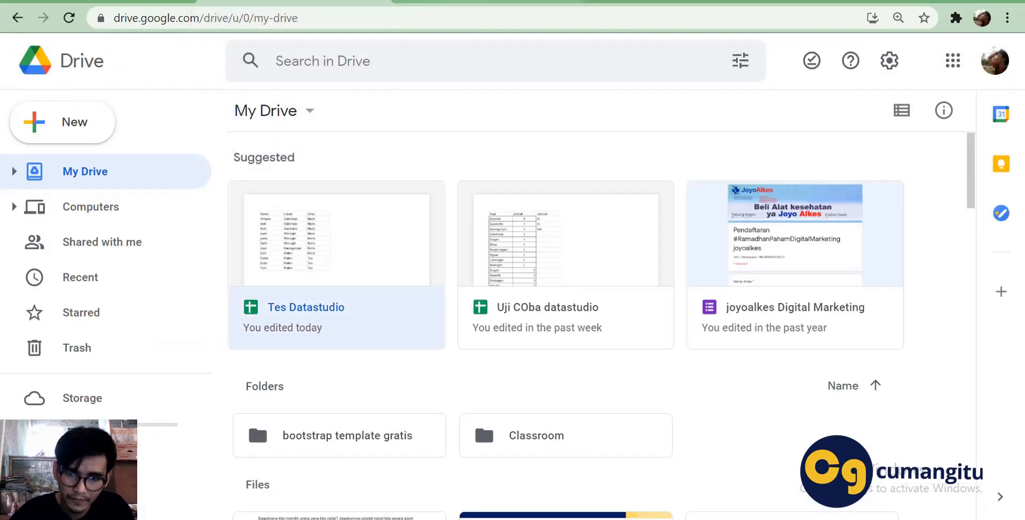
left_click(128, 2)
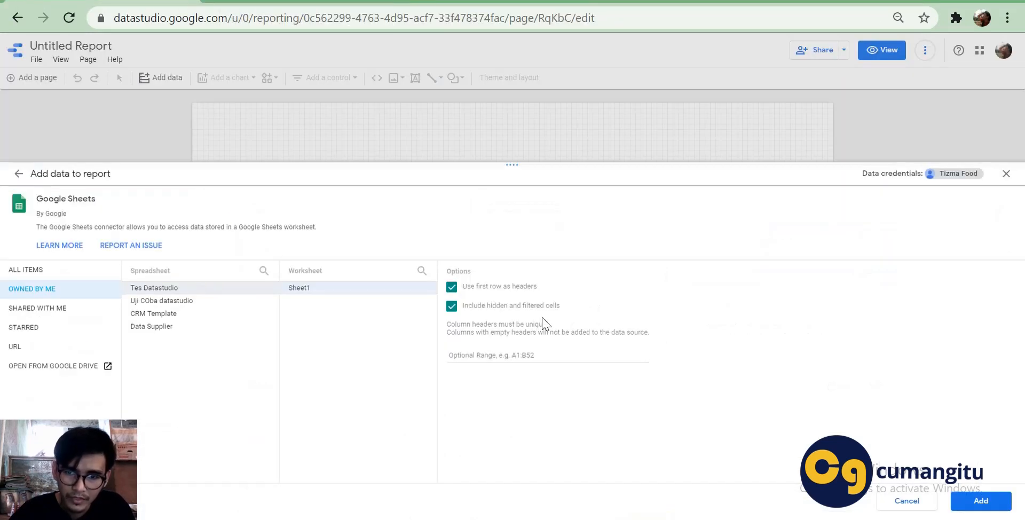
left_click(315, 288)
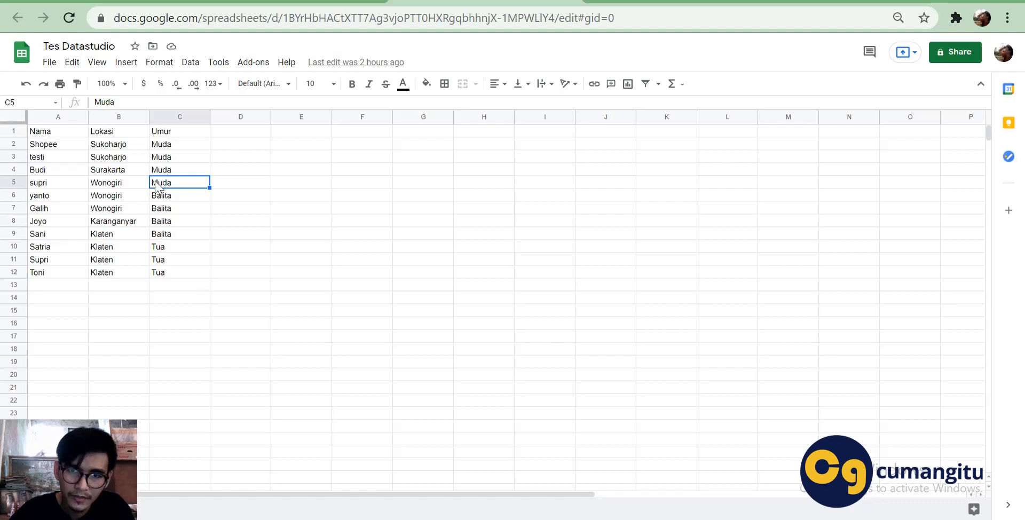
left_click(101, 2)
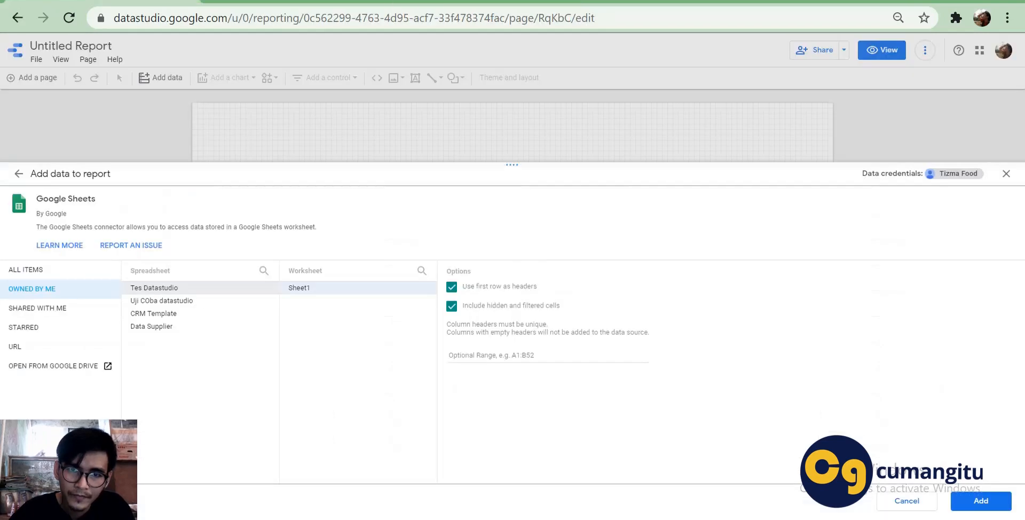
left_click(977, 496)
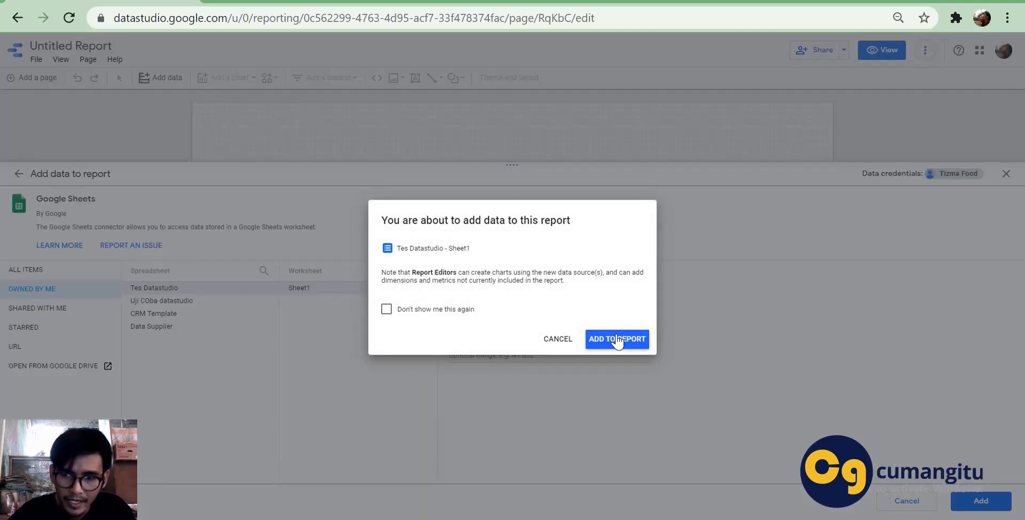
left_click(617, 339)
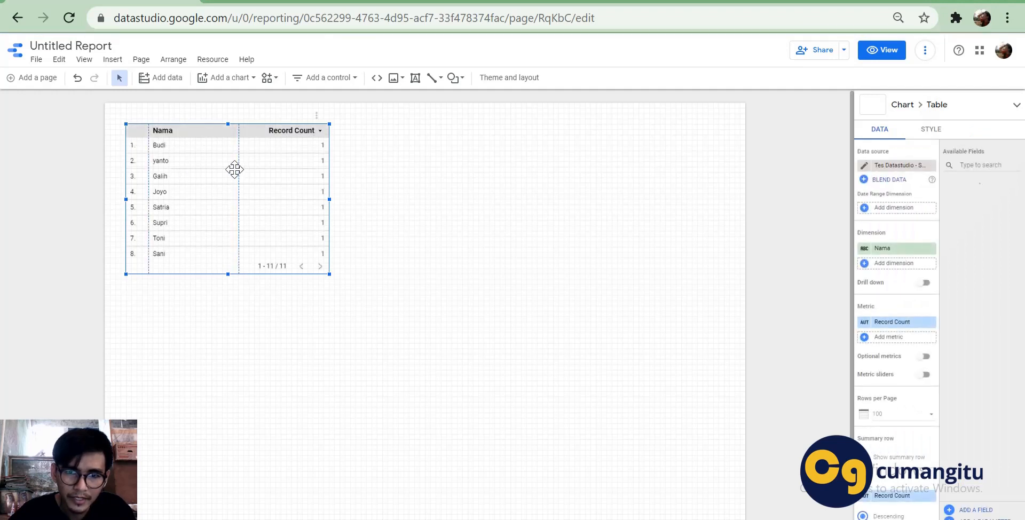
Check the source data in the Tes Datastudio spreadsheet and delete the default Nama table from the report.
left_click(294, 1)
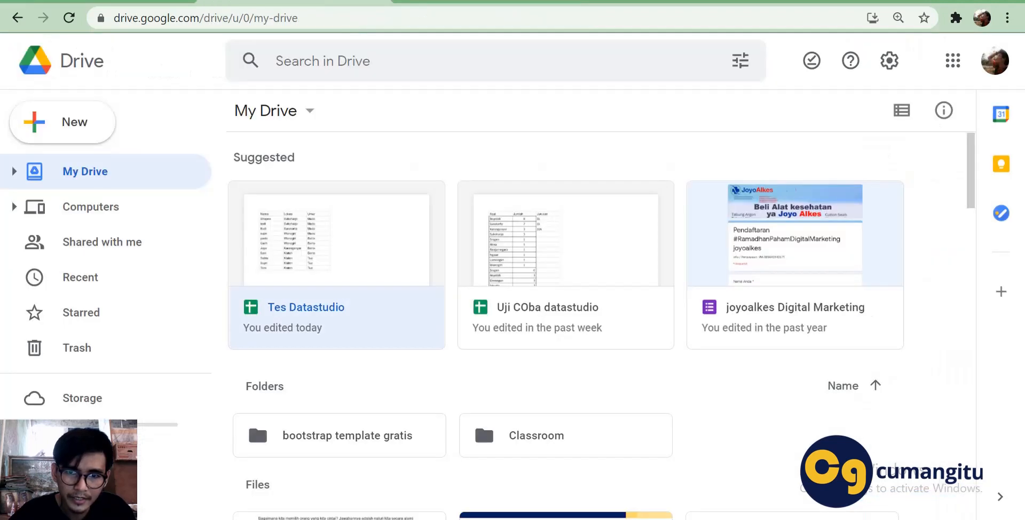
left_click(485, 1)
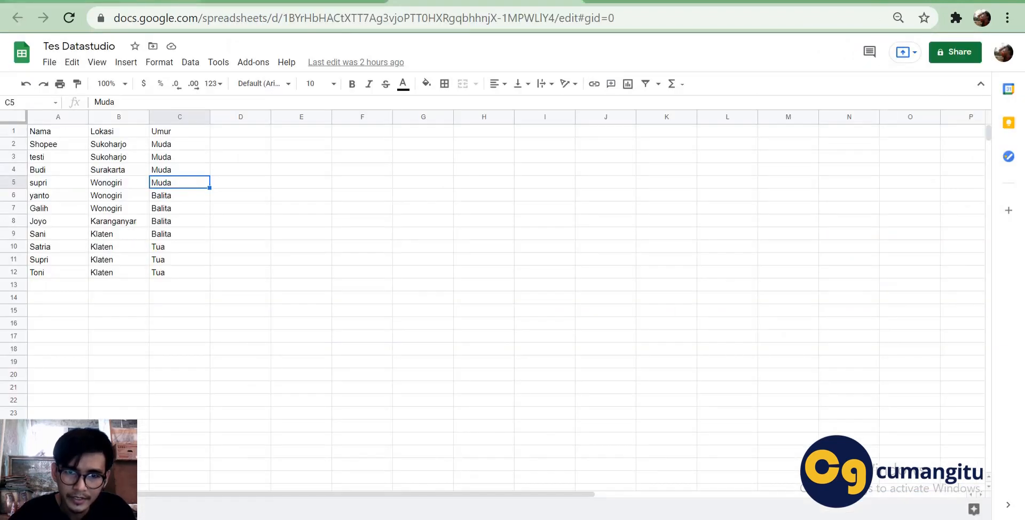
left_click(109, 2)
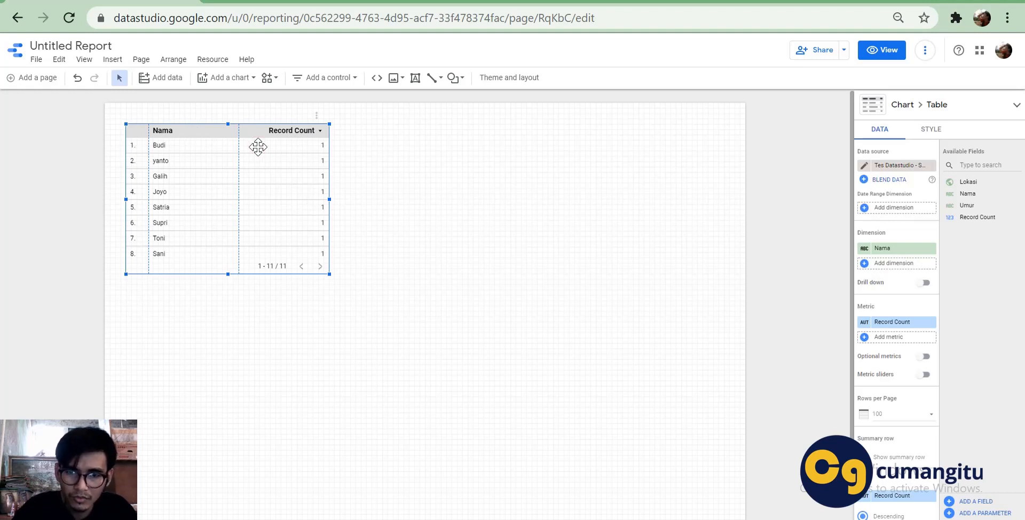
key("Delete")
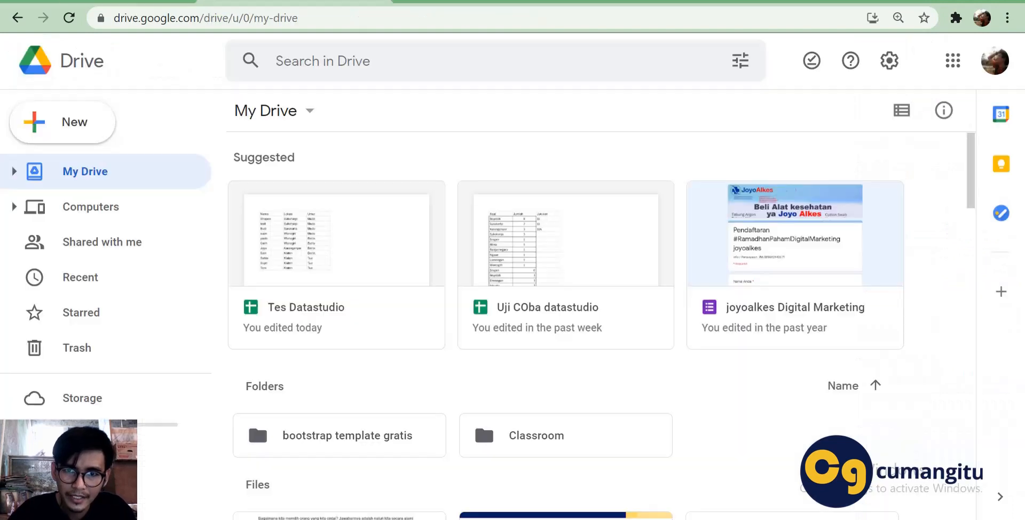
Review the Lokasi entries in the Tes Datastudio spreadsheet and draw a pie chart in the report page's upper-left area.
double_click(336, 267)
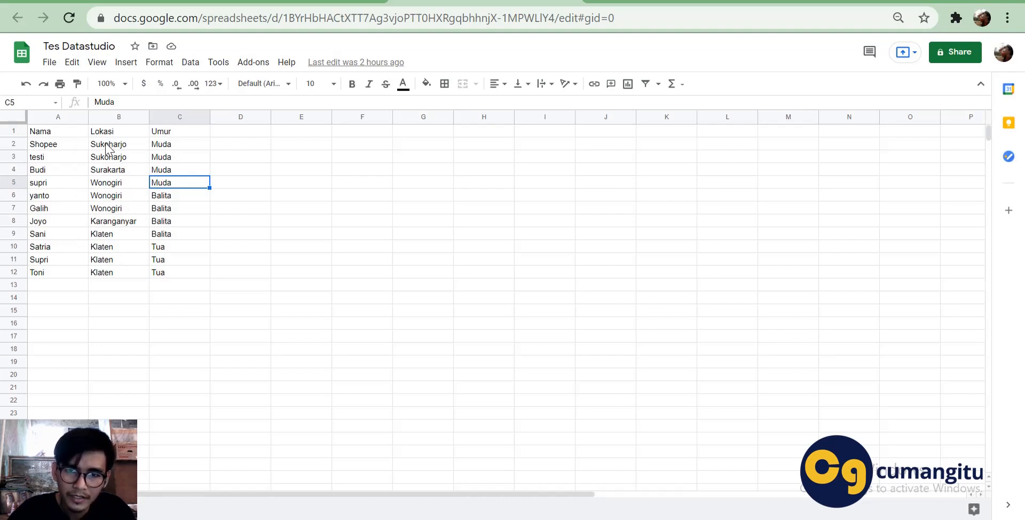
left_click_drag(107, 144, 105, 279)
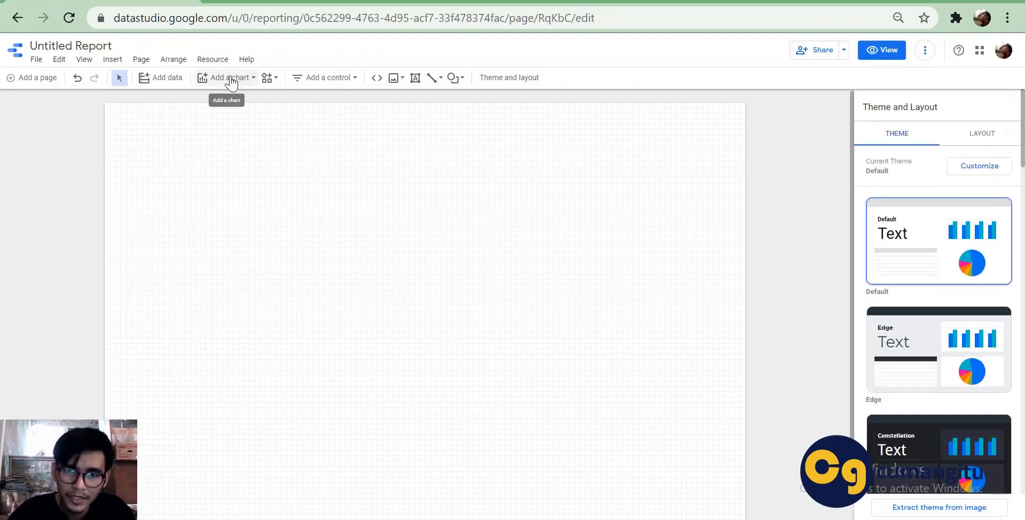
left_click(228, 80)
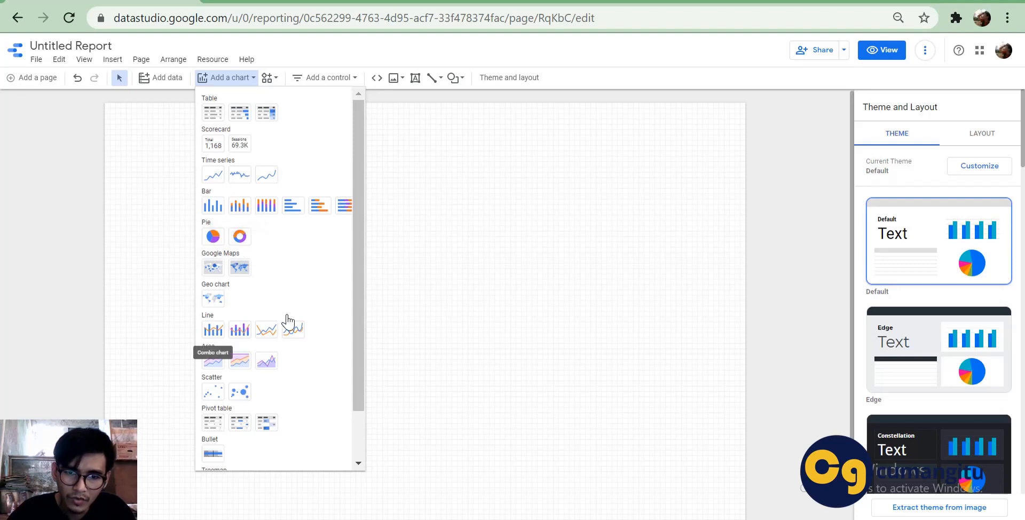
left_click(213, 241)
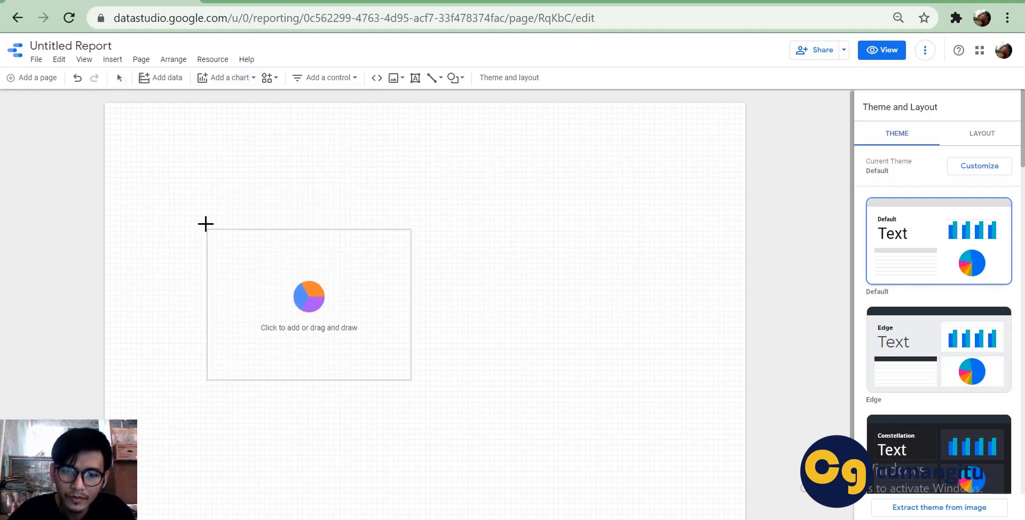
left_click_drag(157, 175, 371, 347)
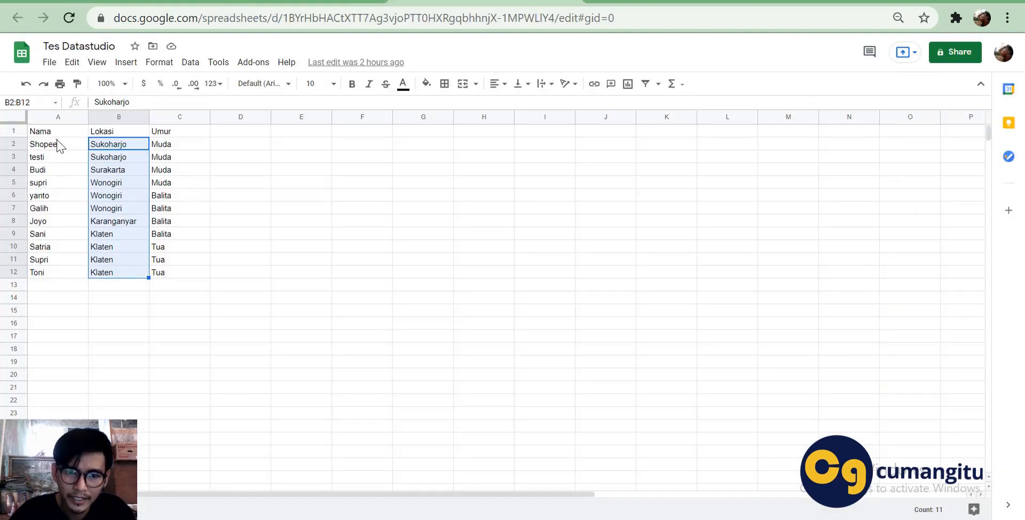
Check the Nama and Lokasi columns in the spreadsheet and set the pie chart's dimension to Lokasi.
left_click(58, 144)
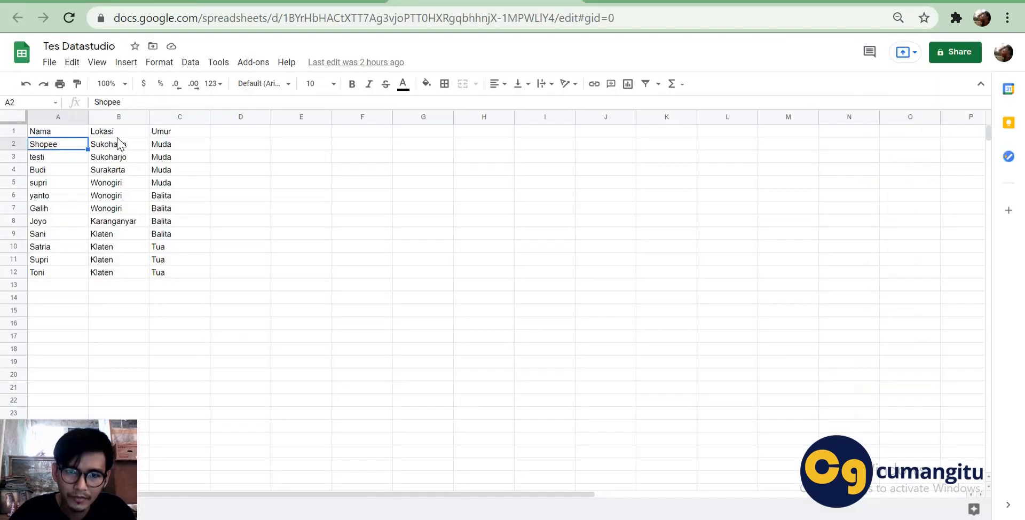
left_click_drag(118, 143, 118, 221)
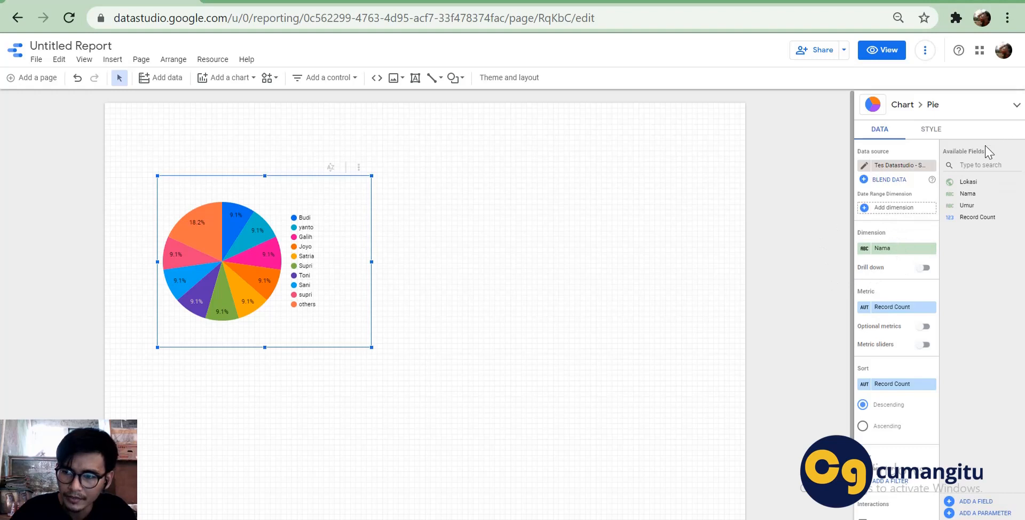
left_click_drag(968, 182, 883, 248)
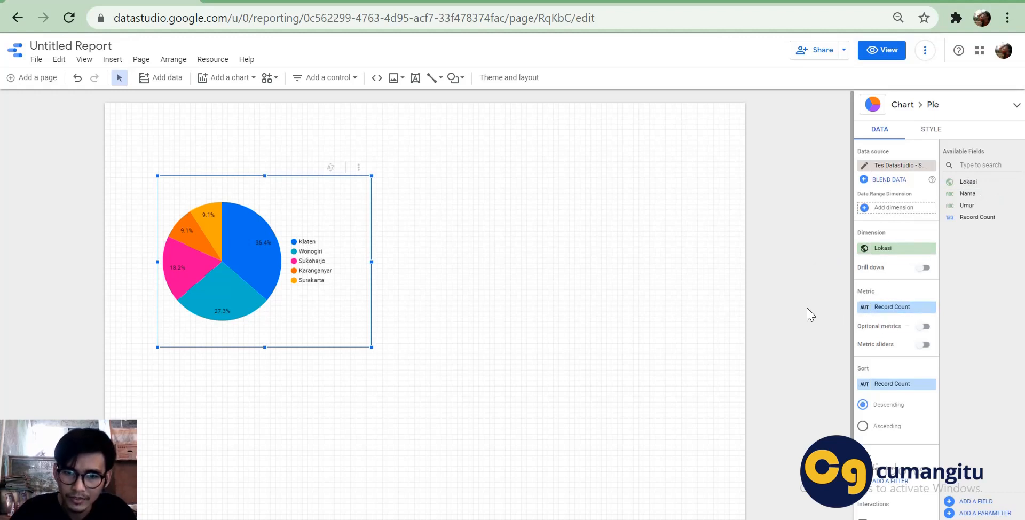
Compare the first Lokasi entries in the Tes Datastudio spreadsheet with the pie chart and return to the report.
left_click(403, 1)
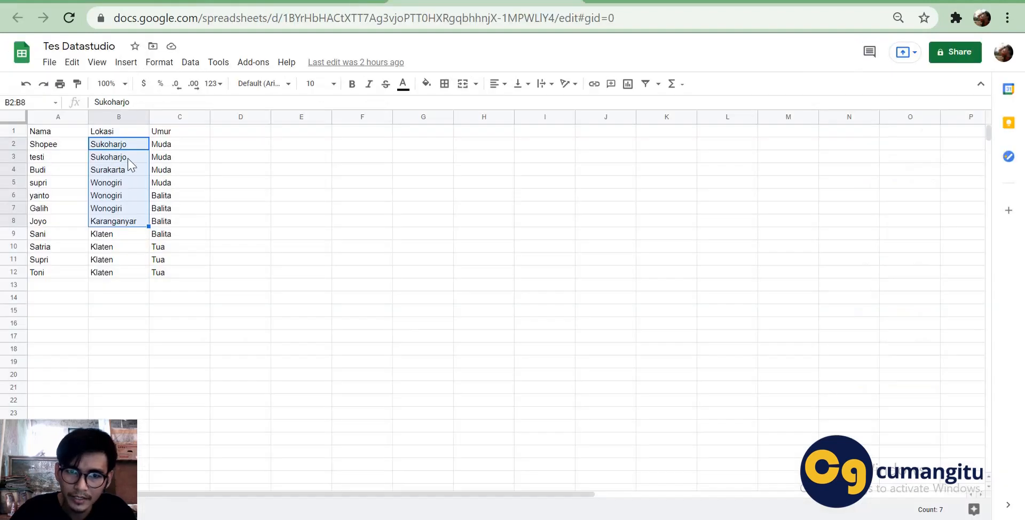
left_click(110, 144)
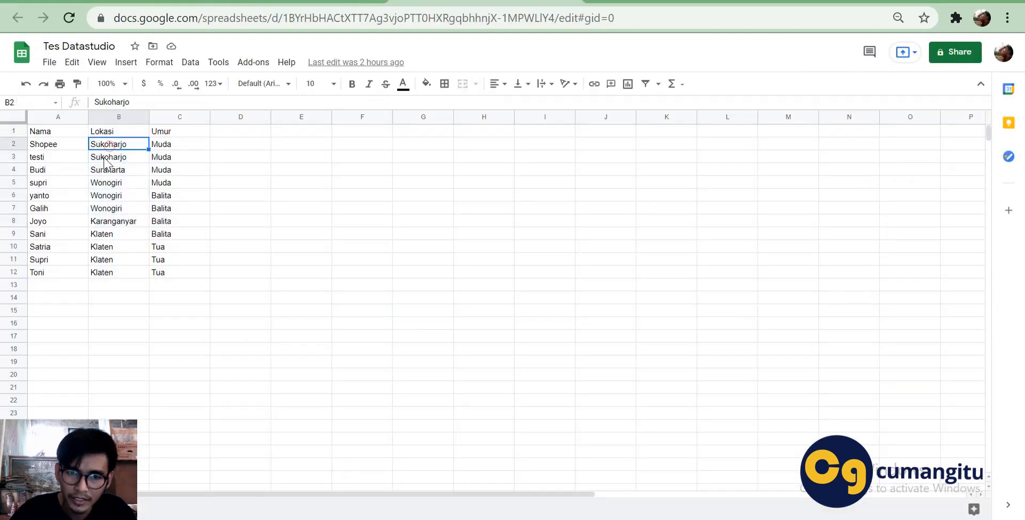
left_click(109, 170)
left_click(109, 146)
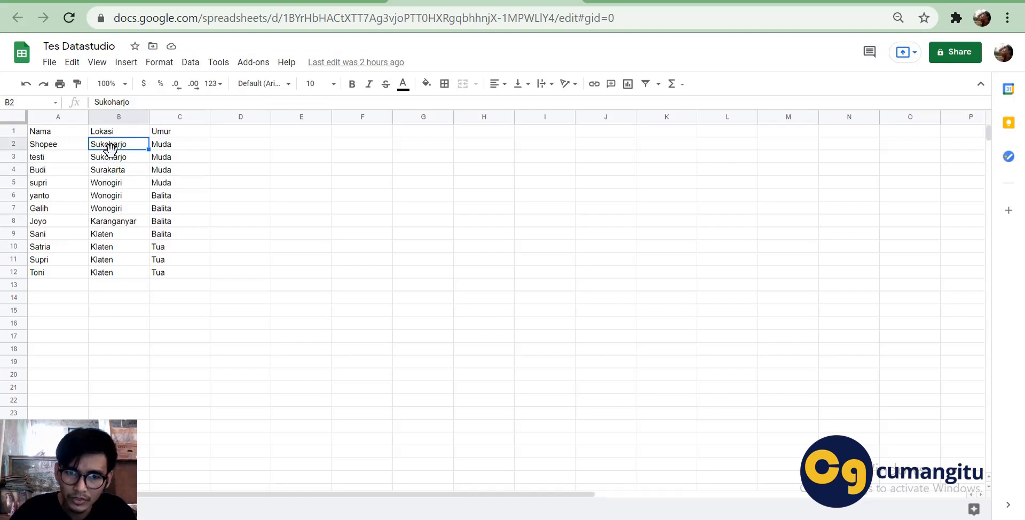
left_click(290, 1)
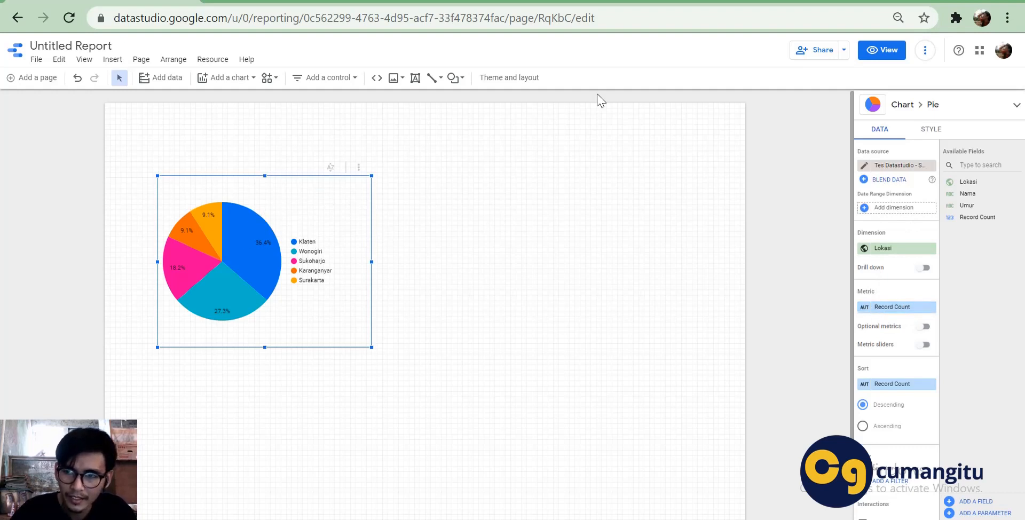
Present the report in full screen, inspect the pie chart's Klaten and Wonogiri slices, and exit the presentation.
left_click(884, 55)
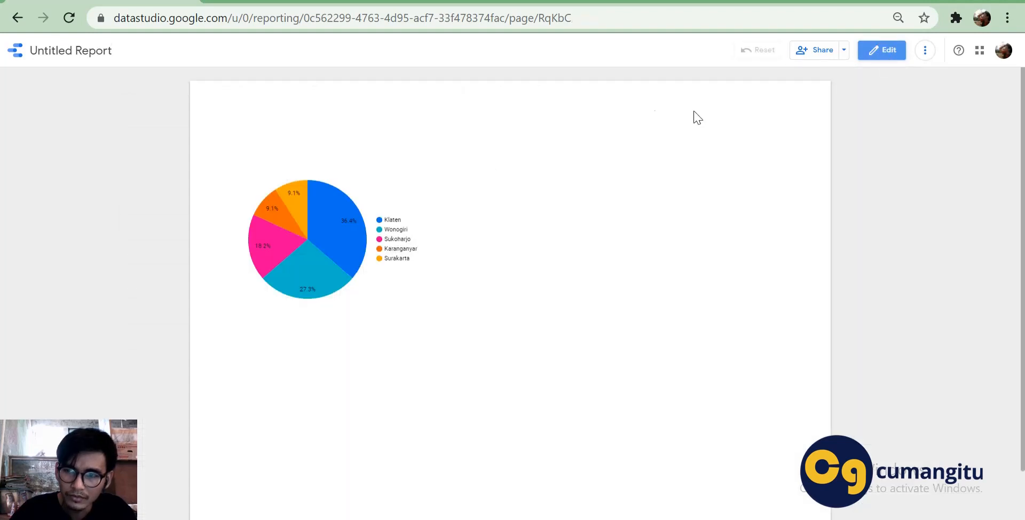
left_click(925, 50)
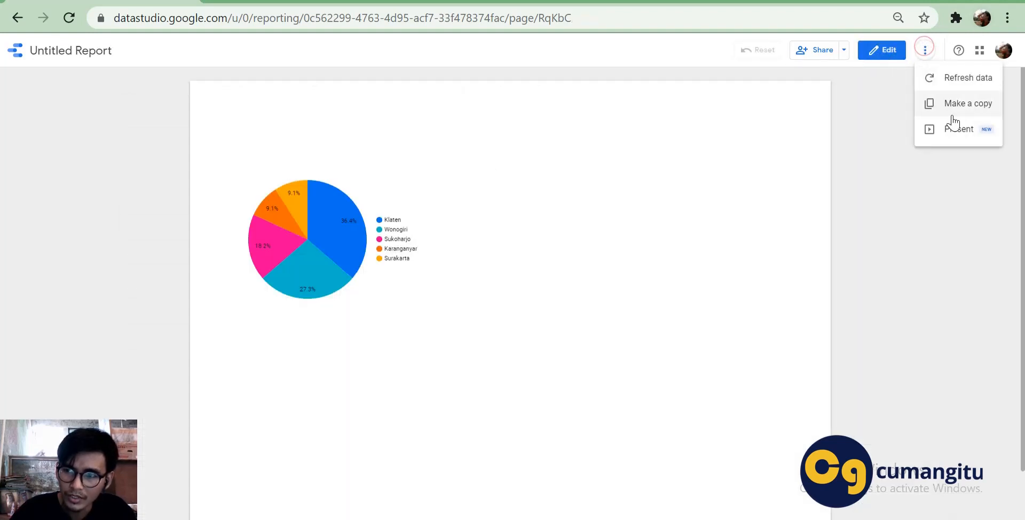
left_click(943, 130)
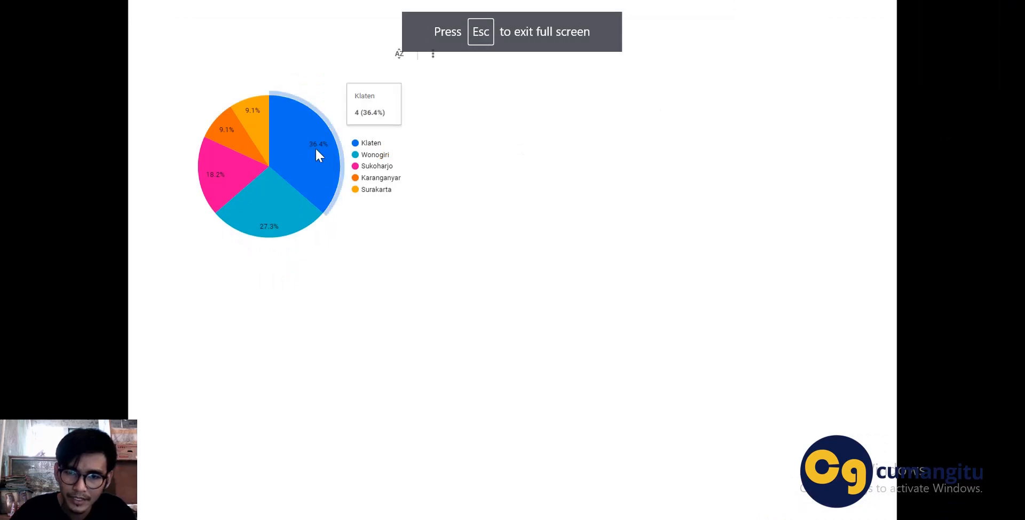
mouse_move(268, 227)
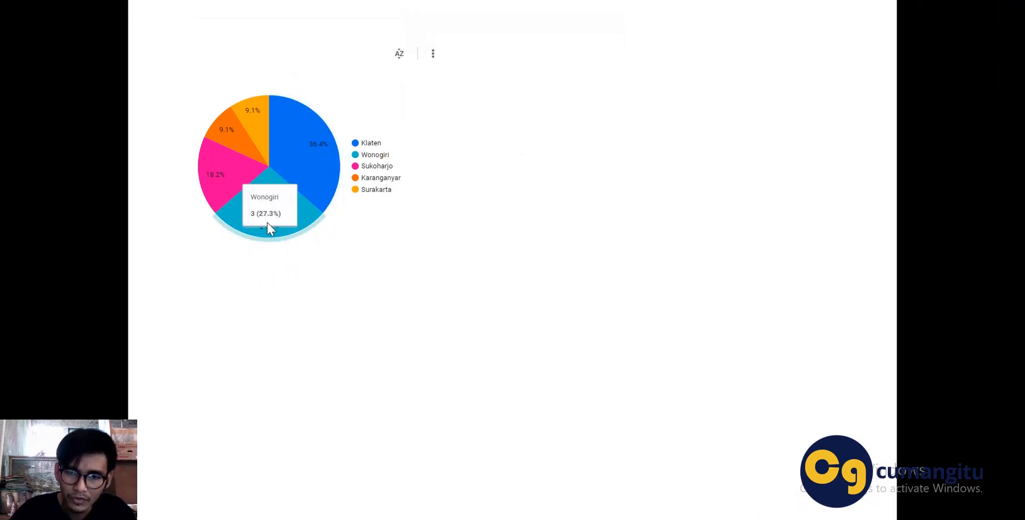
mouse_move(227, 194)
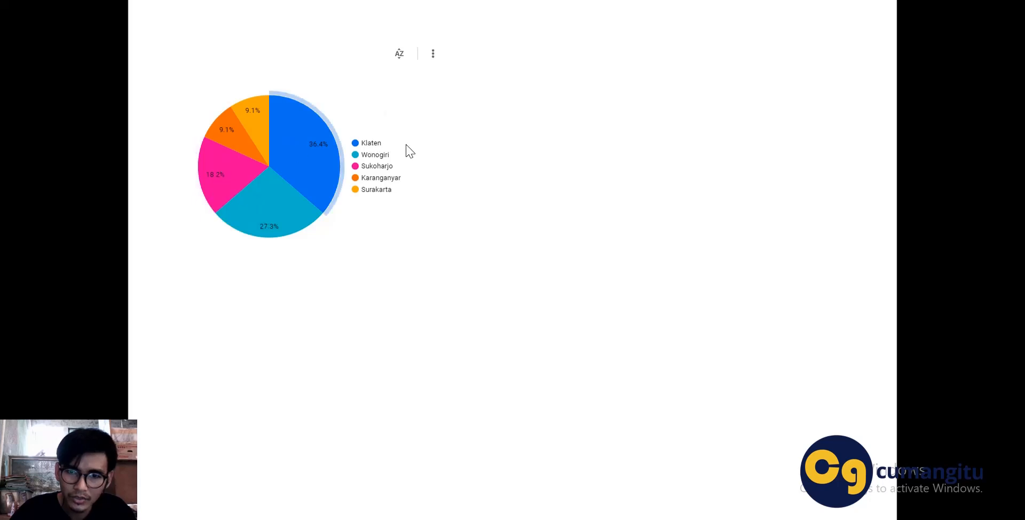
mouse_move(310, 134)
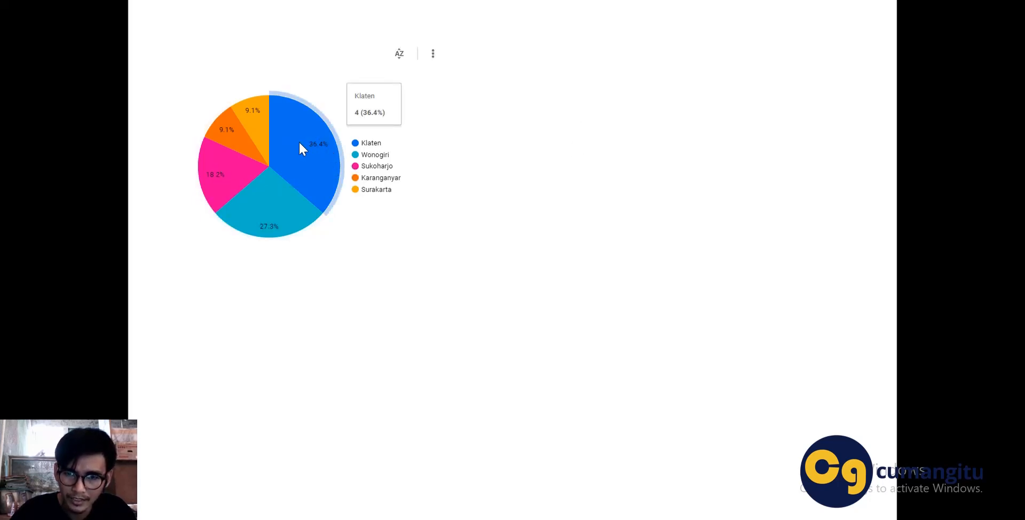
left_click(323, 144)
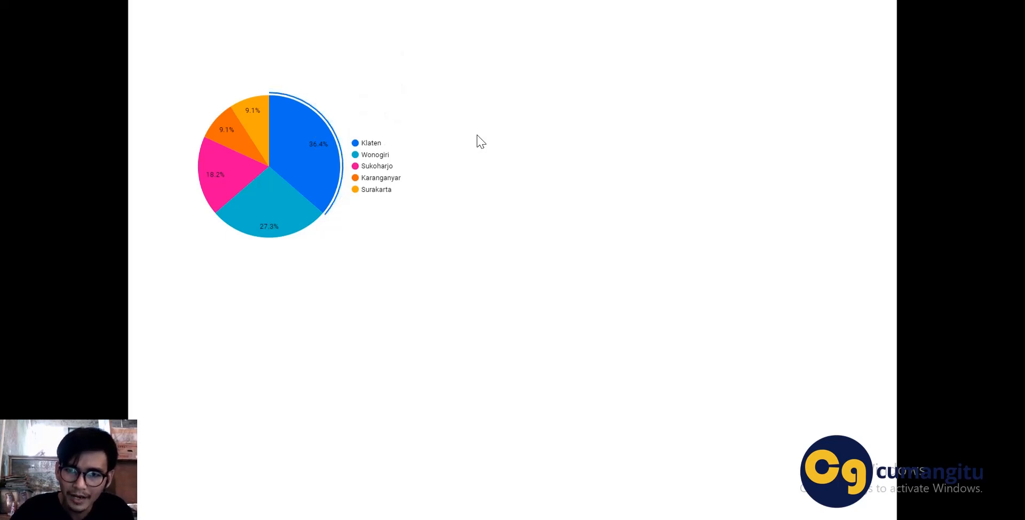
key("Escape")
Examine the Wonogiri, Klaten and Karanganyar entries in the spreadsheet's Lokasi column and return to the report.
left_click(438, 1)
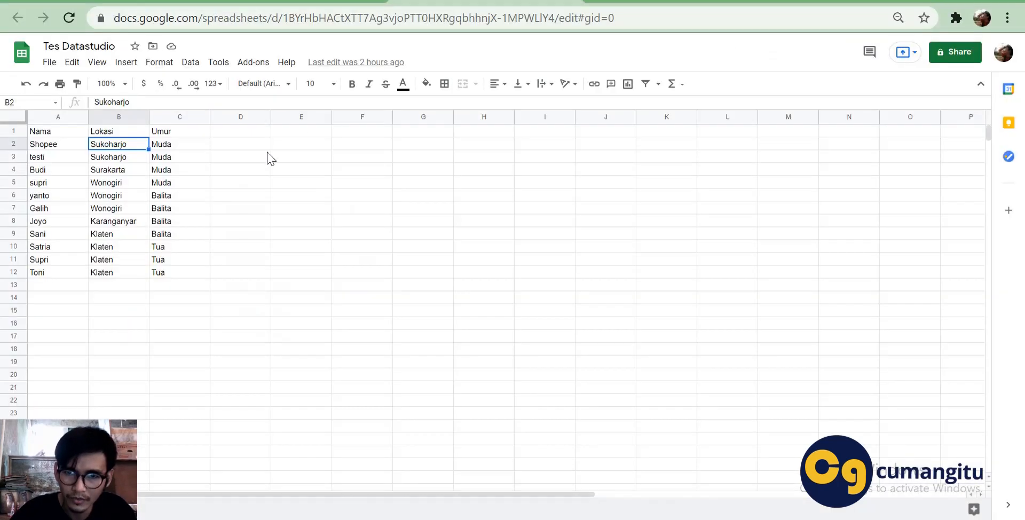
left_click(121, 207)
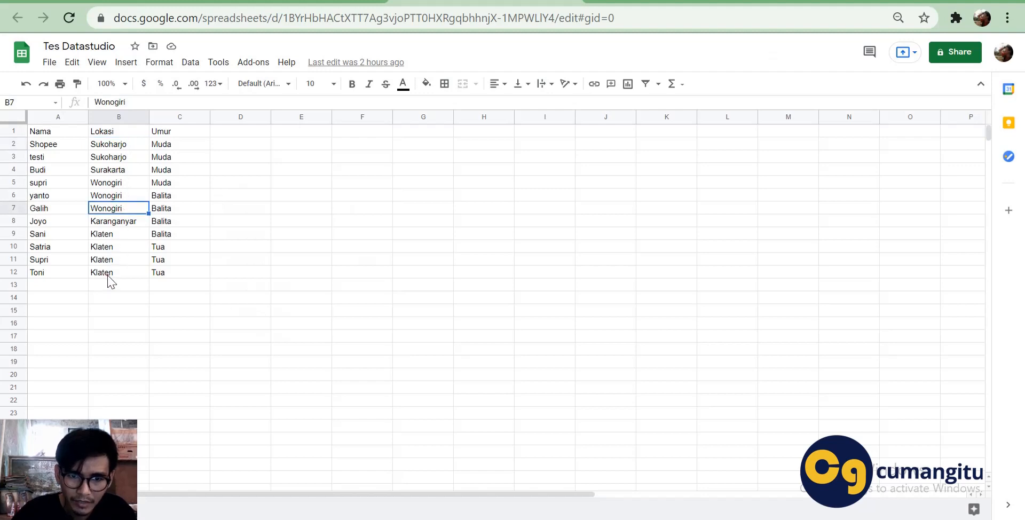
left_click(108, 273)
key("Up")
key("Up")
key("Up")
key("Up")
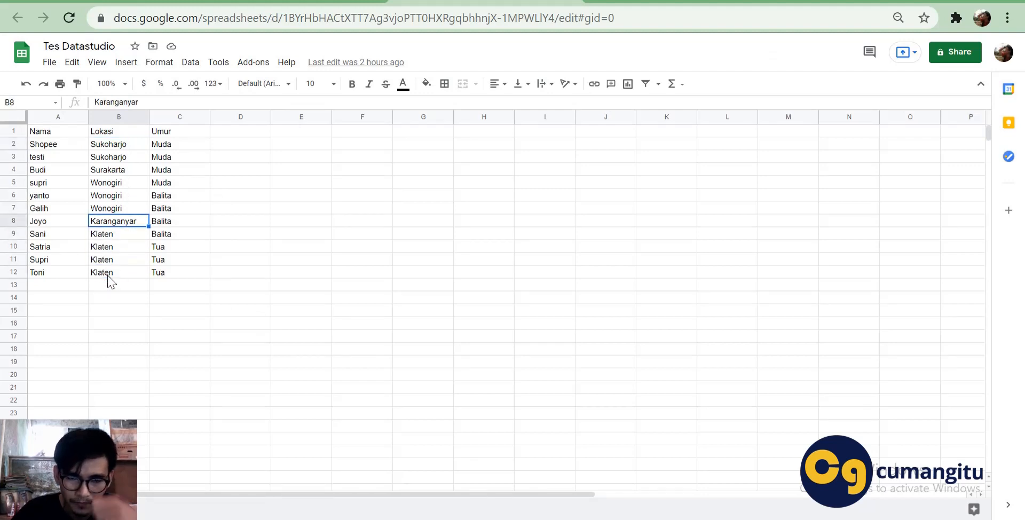
left_click(103, 1)
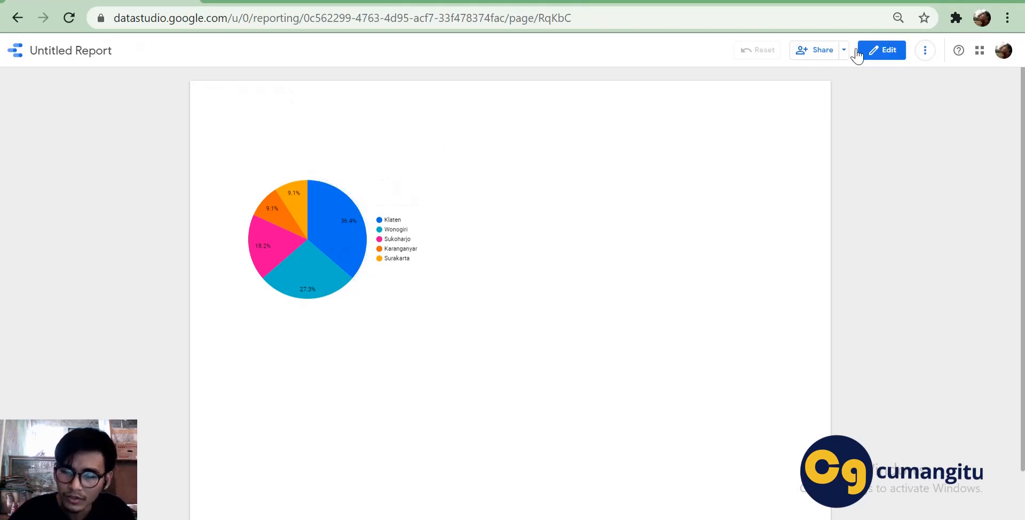
Reopen the report for editing and add a text box above the pie chart reading "Lokasi Customer cumangitu".
left_click(883, 50)
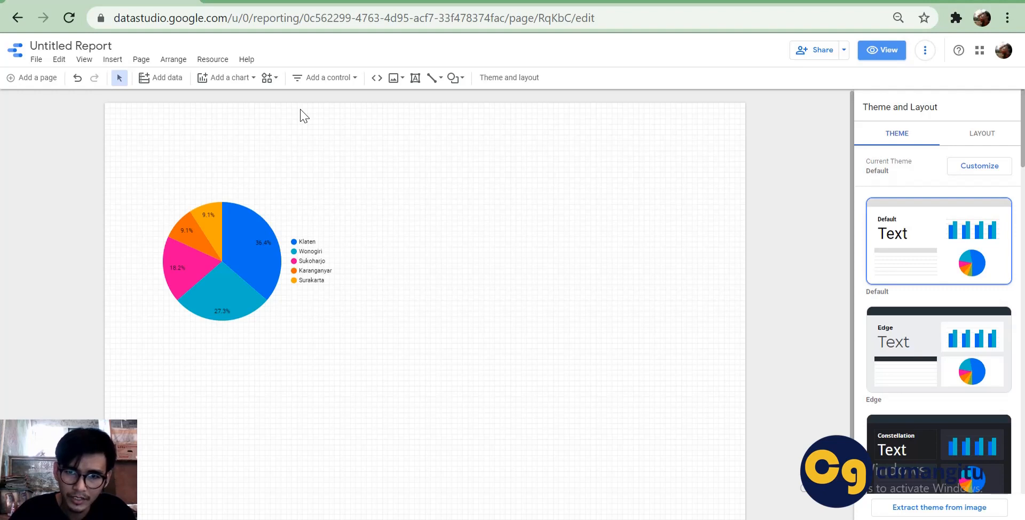
left_click(415, 78)
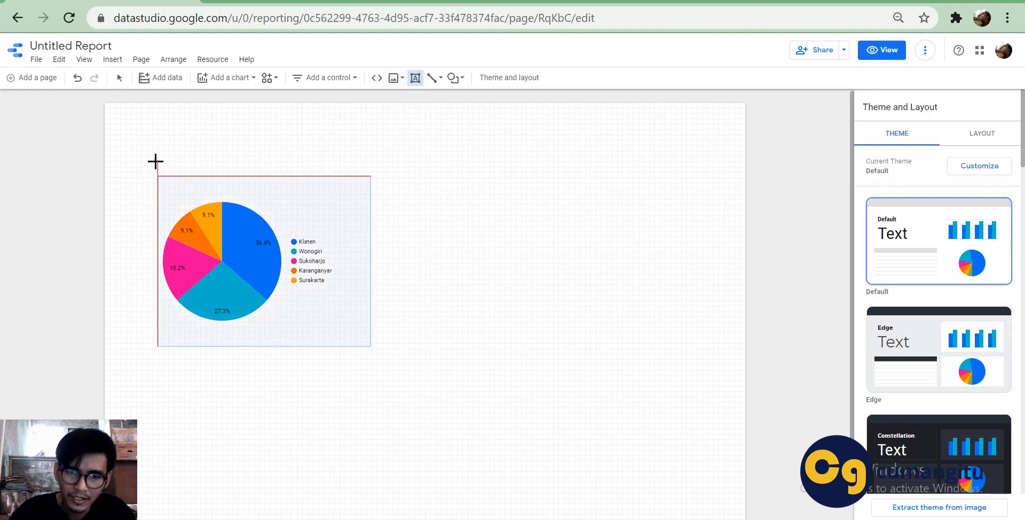
left_click_drag(156, 160, 362, 197)
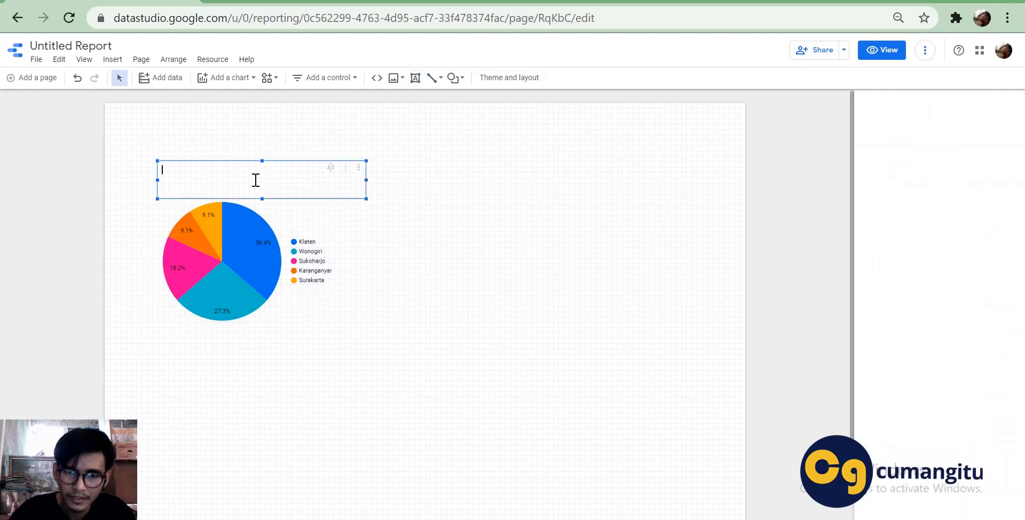
type("Lok")
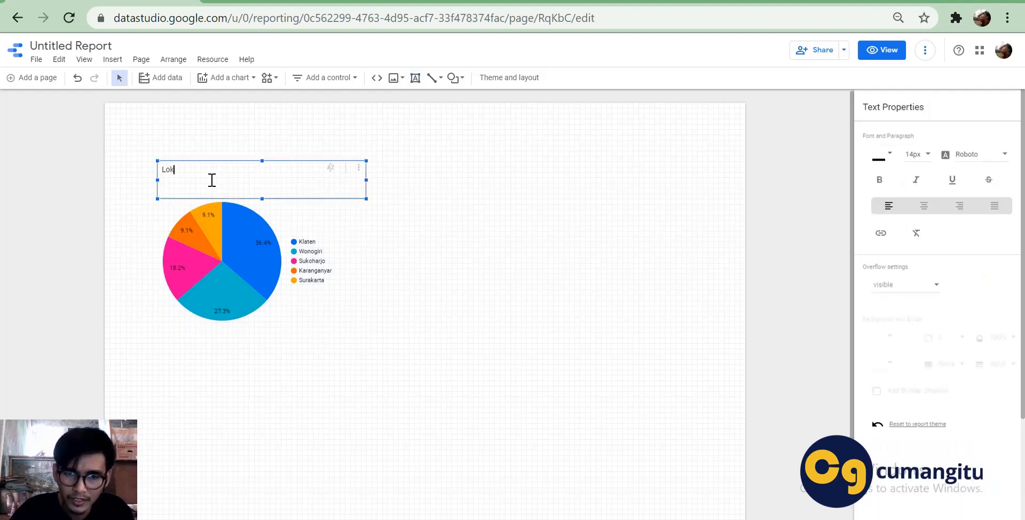
type("asi Sustomer cumangitu")
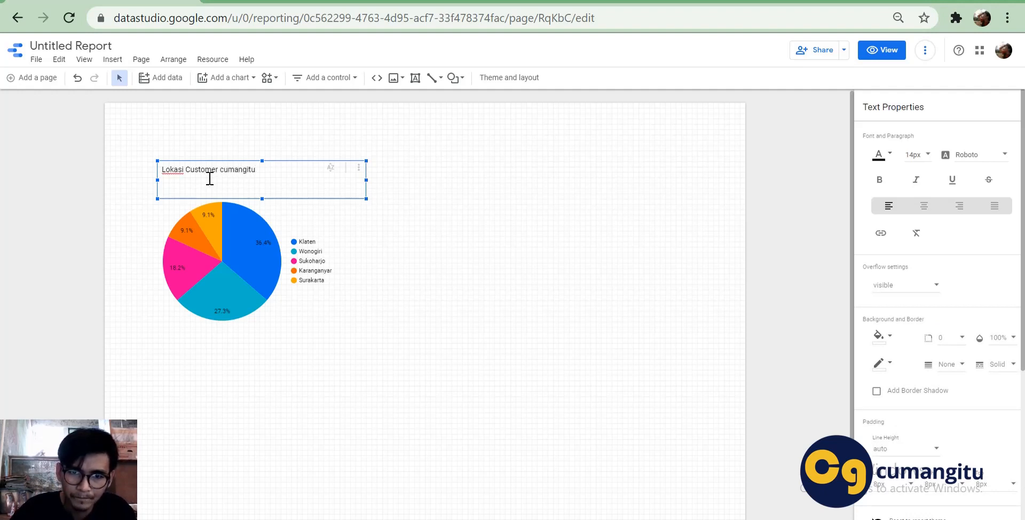
Make the word "Customer" bold in the pie chart's title text.
double_click(201, 171)
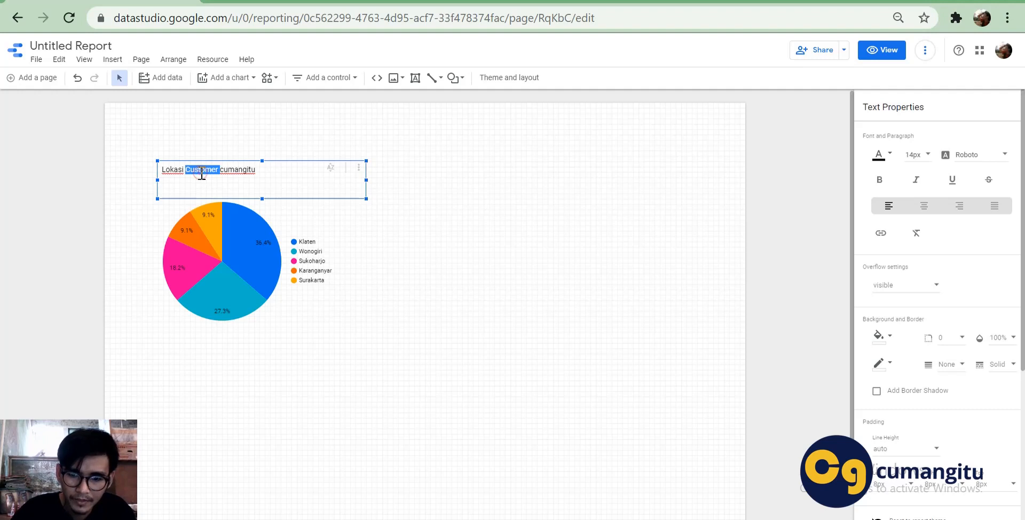
key("ctrl+b")
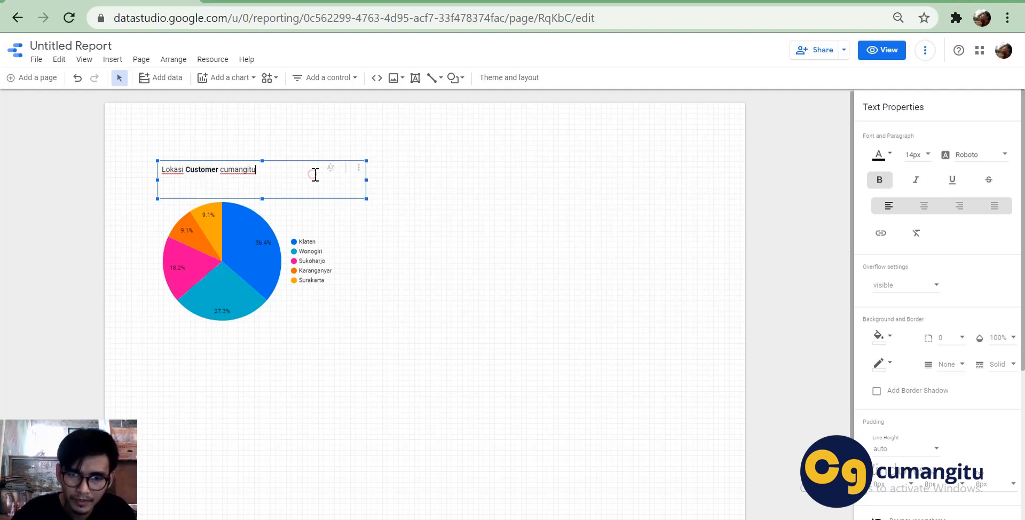
left_click(314, 171)
Set the font size of the whole "Lokasi Customer cumangitu" title to 20px.
triple_click(286, 179)
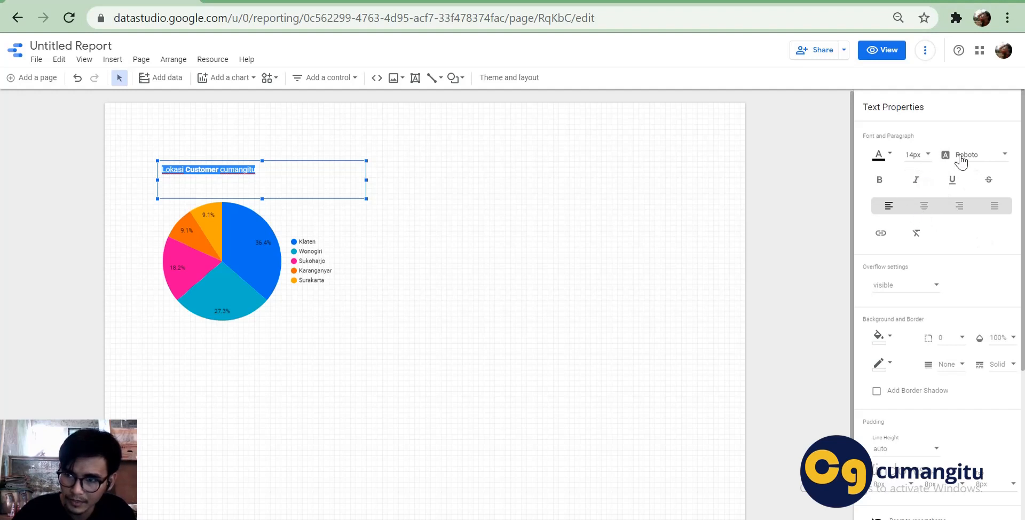
left_click(919, 155)
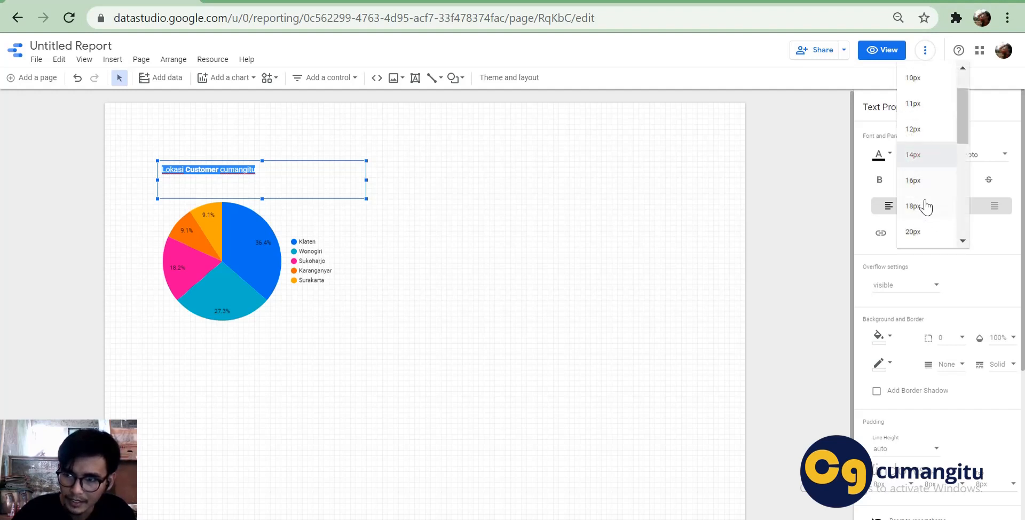
left_click(923, 232)
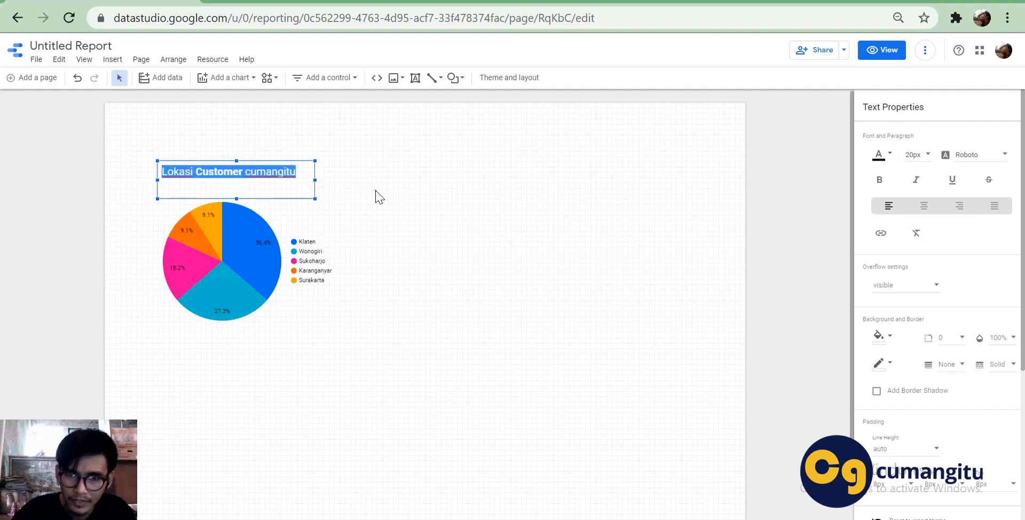
left_click(375, 190)
left_click(255, 178)
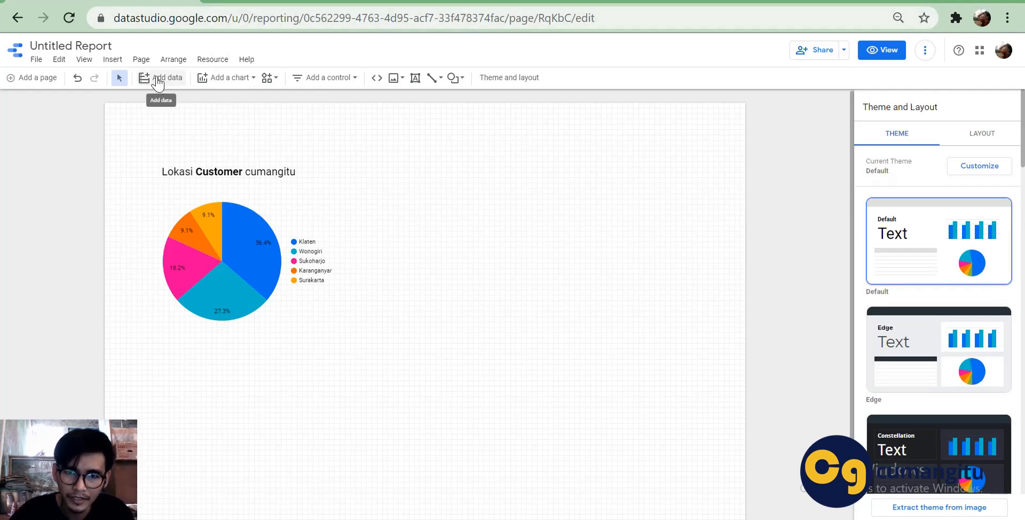
Add a horizontal bar chart beside the pie chart and use Umur as its dimension.
left_click(238, 79)
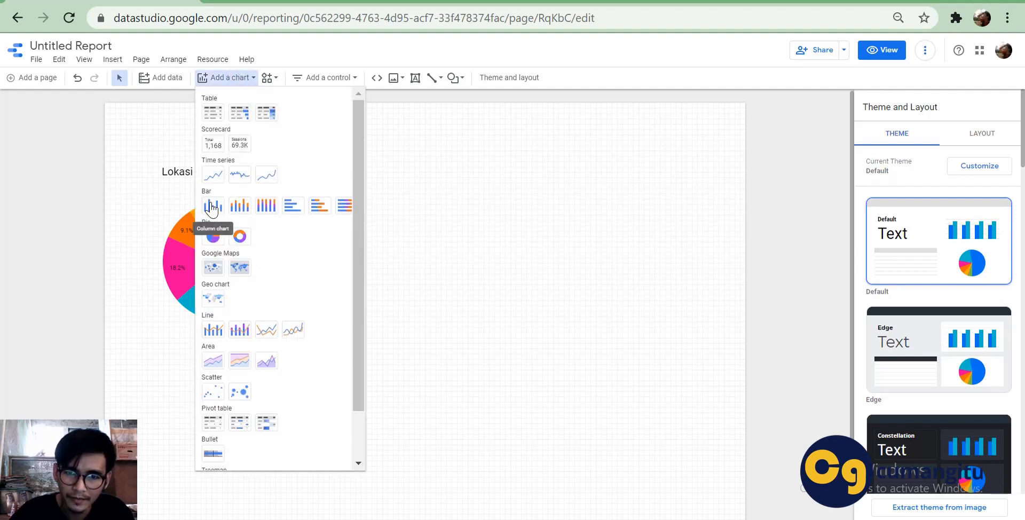
left_click(292, 209)
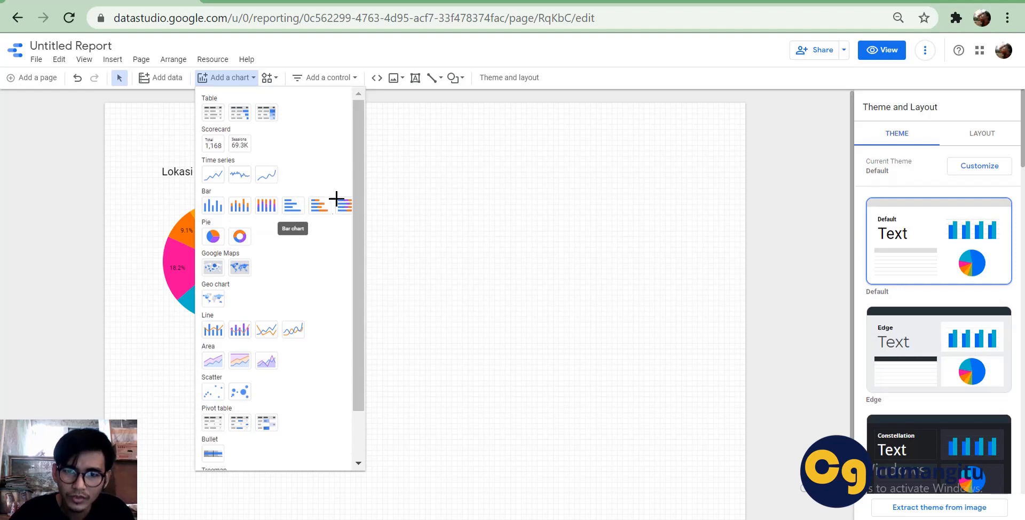
left_click_drag(406, 199, 644, 334)
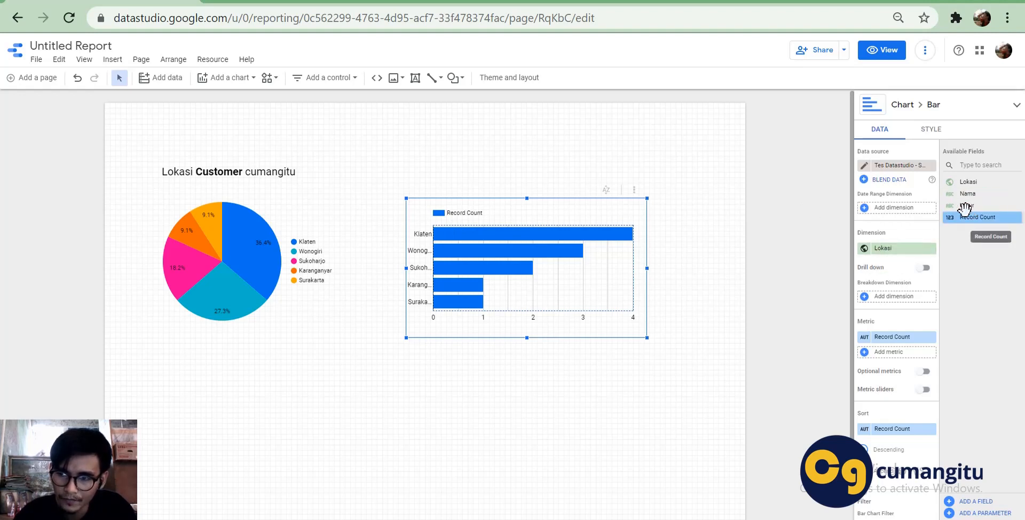
left_click_drag(948, 209, 882, 249)
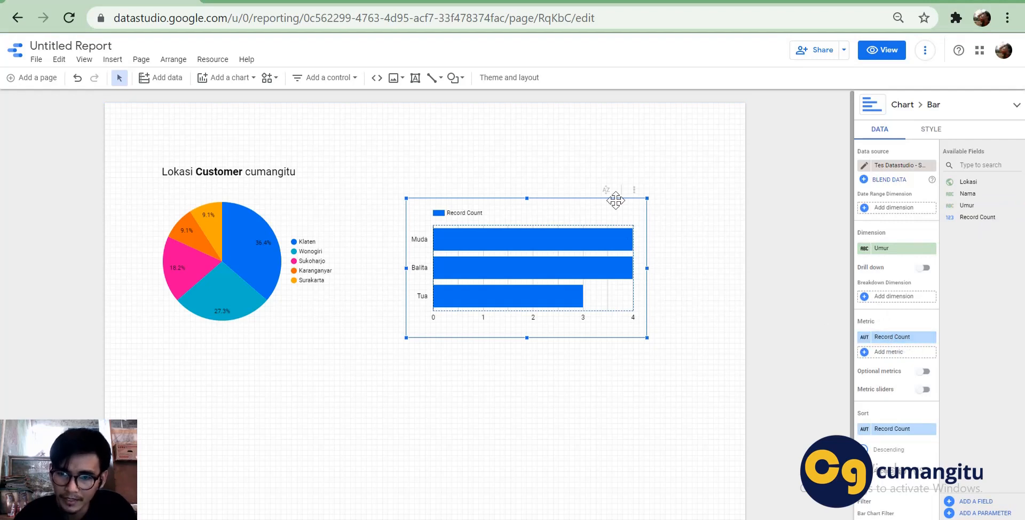
Rename the bar chart's Record Count metric to "Umur Customer".
left_click(245, 175)
left_click(245, 173)
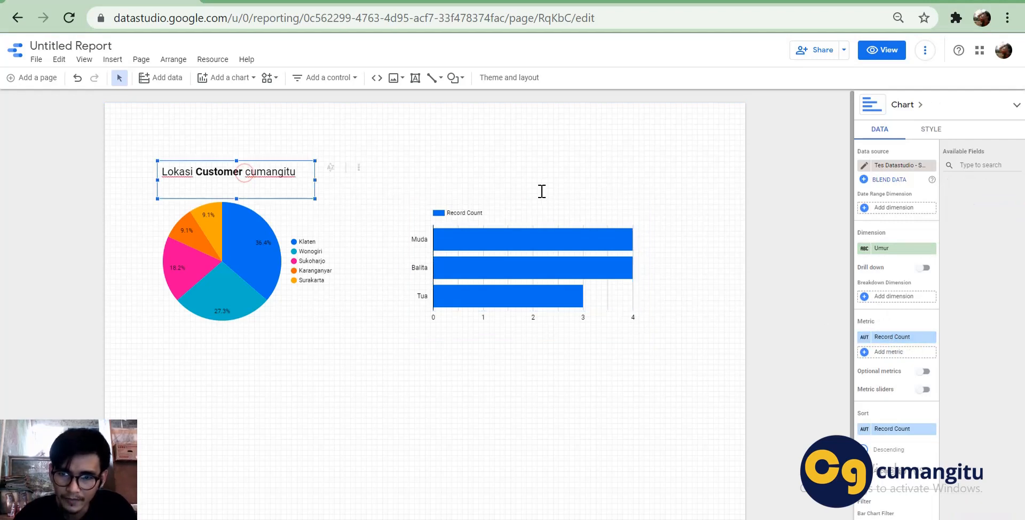
left_click(459, 264)
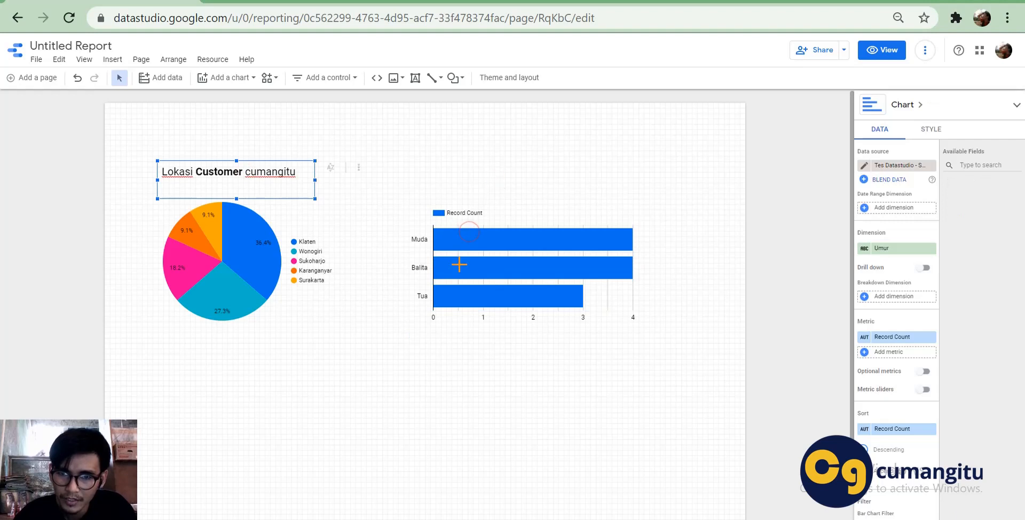
left_click(457, 208)
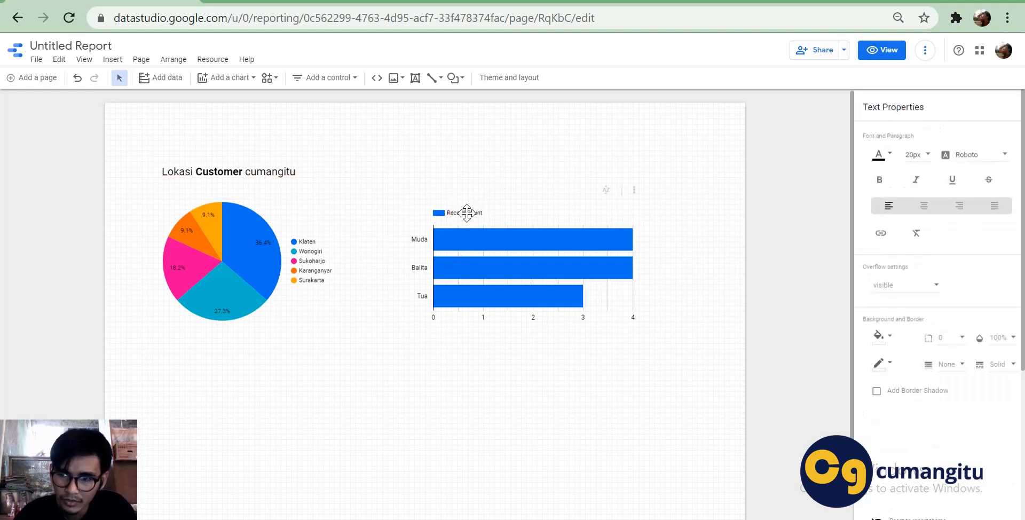
left_click(500, 242)
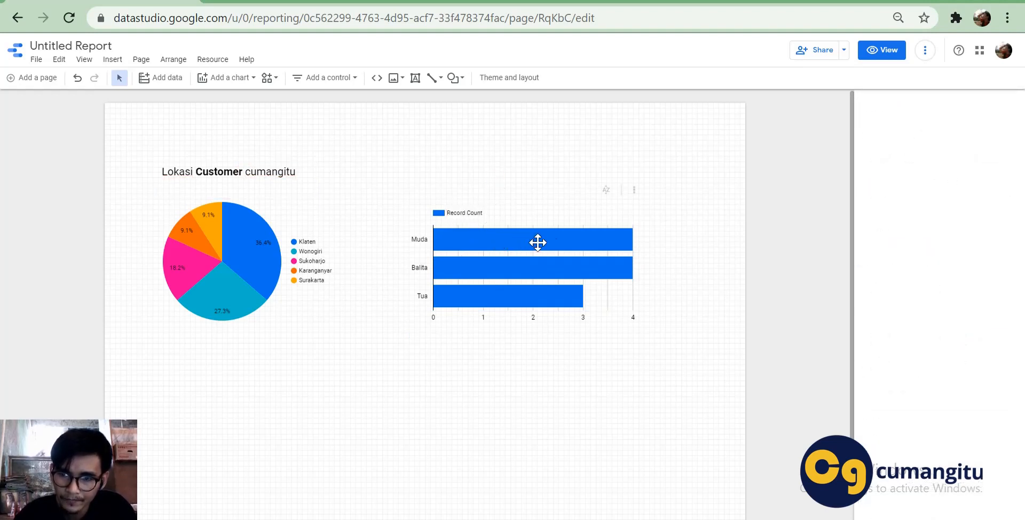
left_click(515, 238)
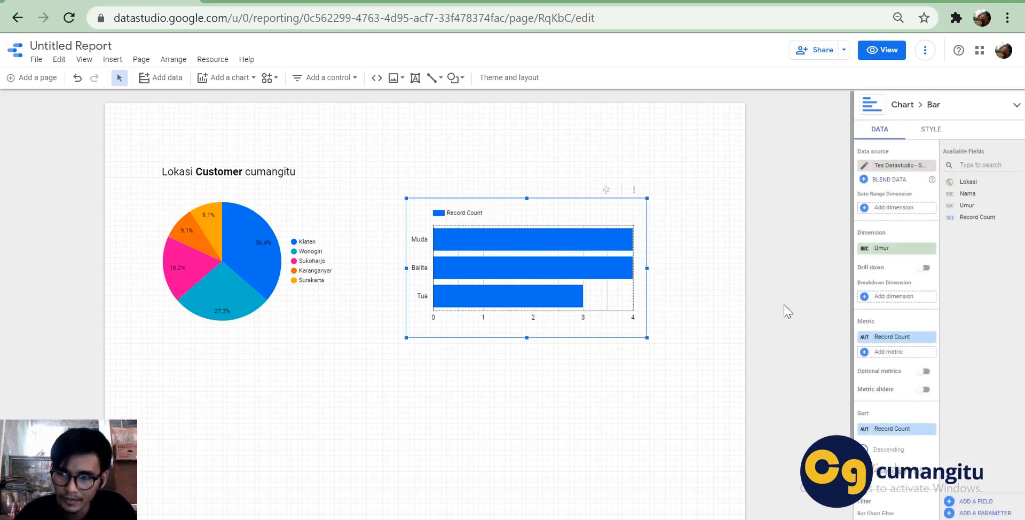
left_click(863, 337)
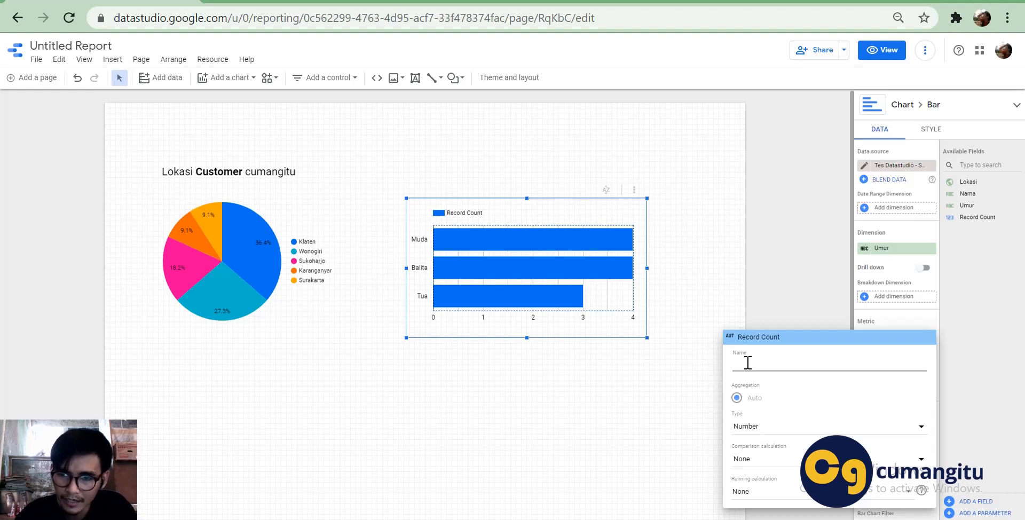
type("Umur Customer")
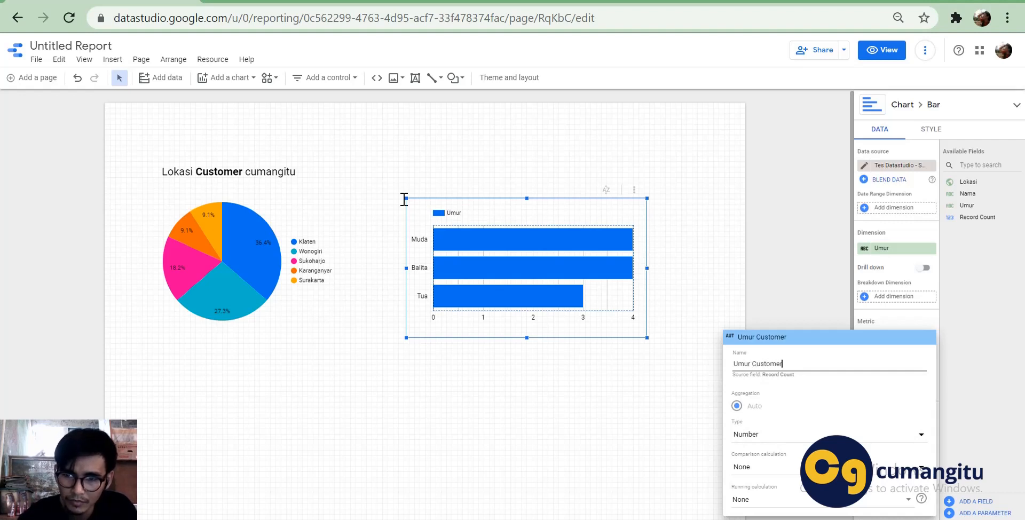
left_click(1009, 363)
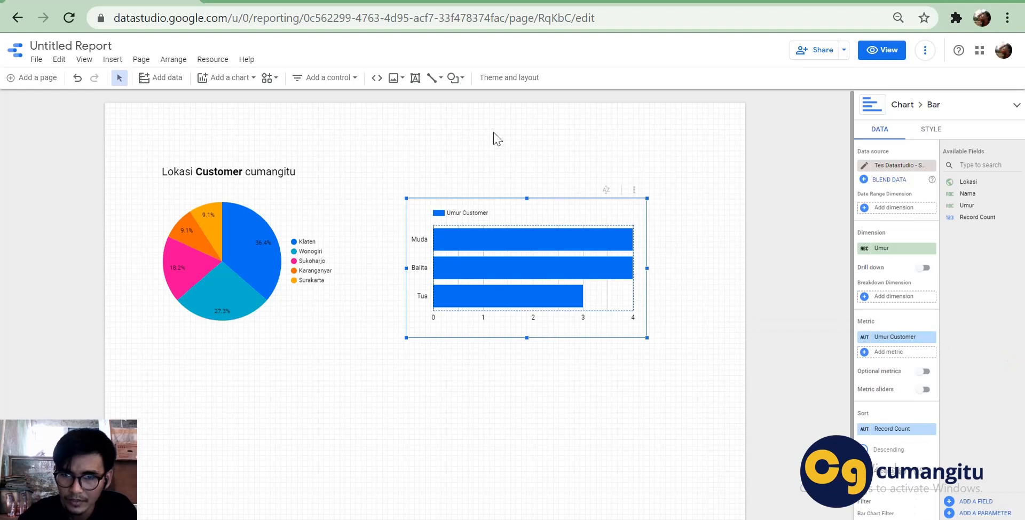
Duplicate the pie chart's title text box and place the copy above the bar chart.
left_click(244, 172)
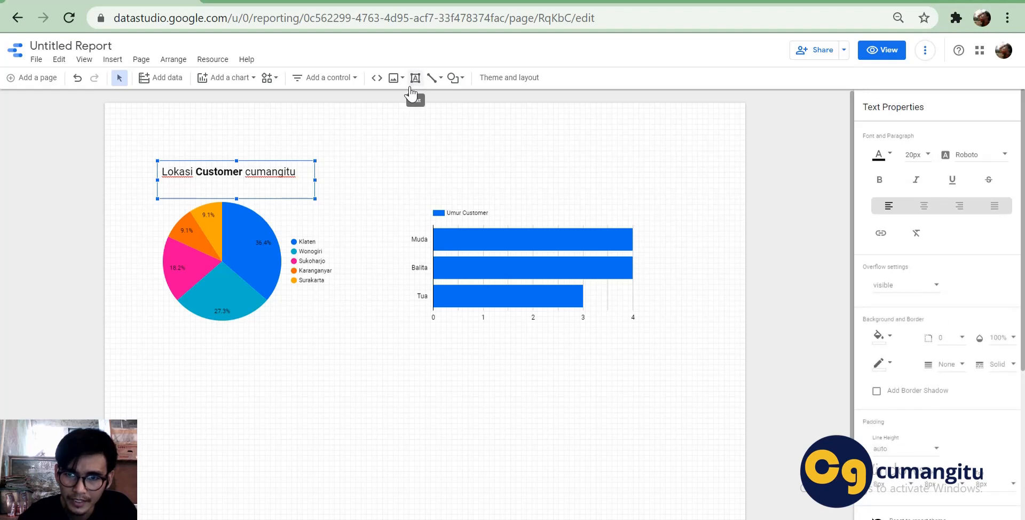
left_click(381, 138)
left_click(267, 171)
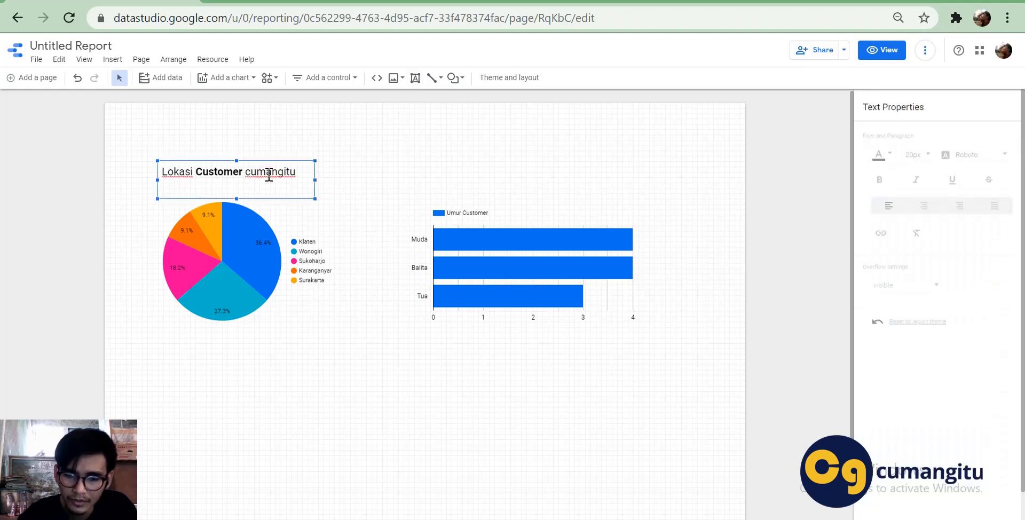
left_click_drag(269, 175, 556, 173)
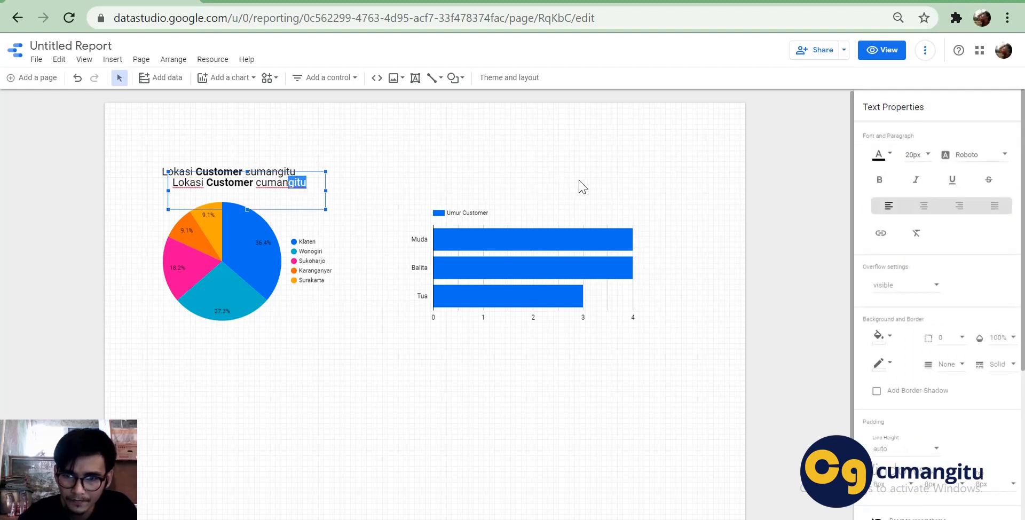
left_click(414, 160)
left_click(284, 183)
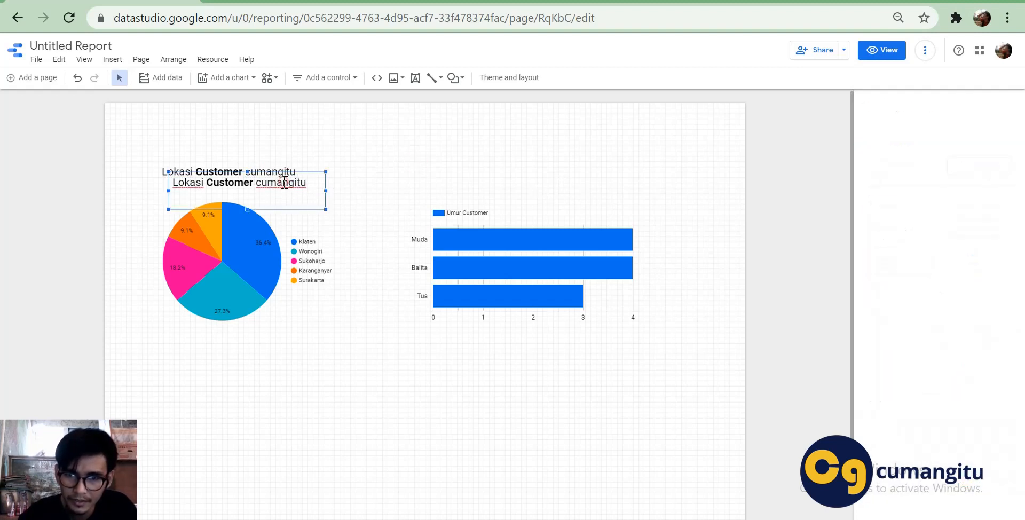
left_click_drag(293, 171, 556, 164)
Replace the word "Lokasi" with "Umur" in the title above the bar chart.
double_click(500, 175)
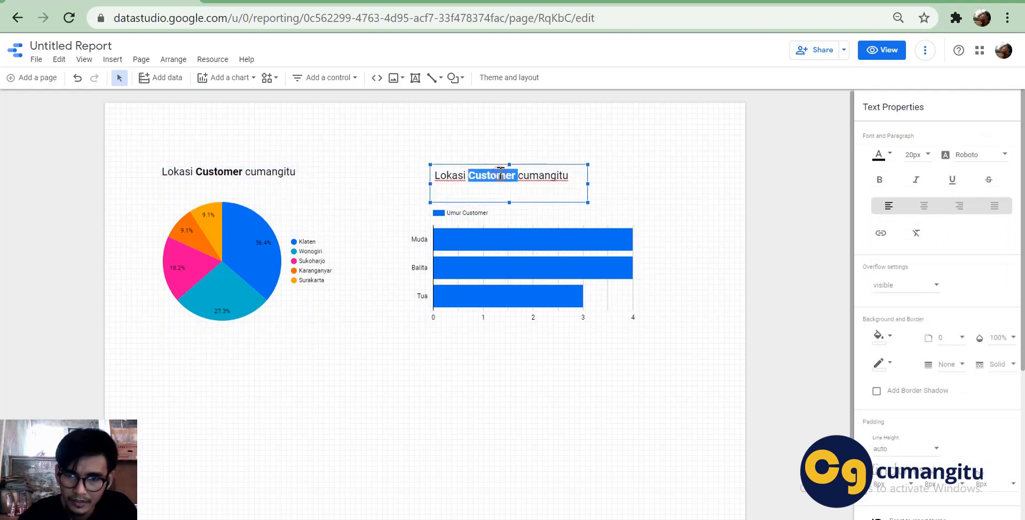
double_click(450, 175)
type("Umur")
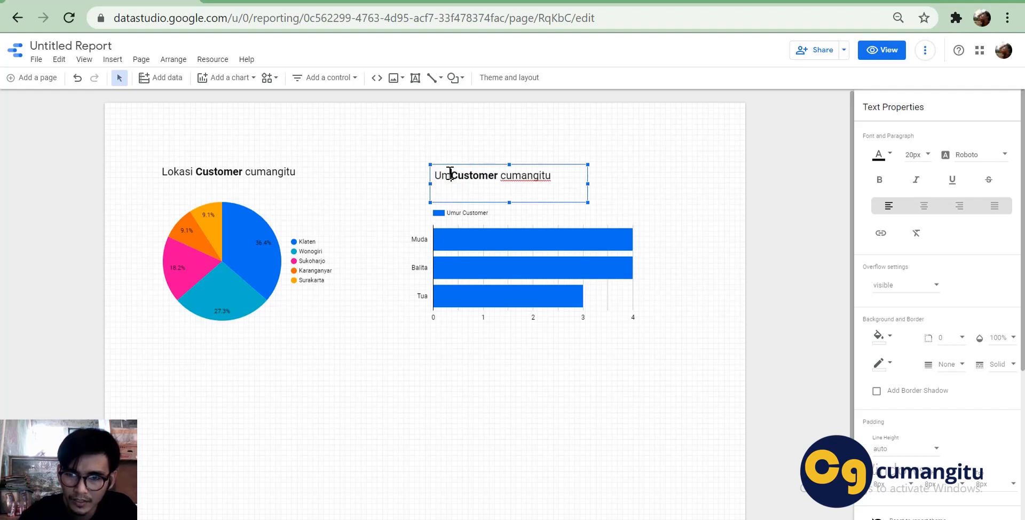
left_click(785, 209)
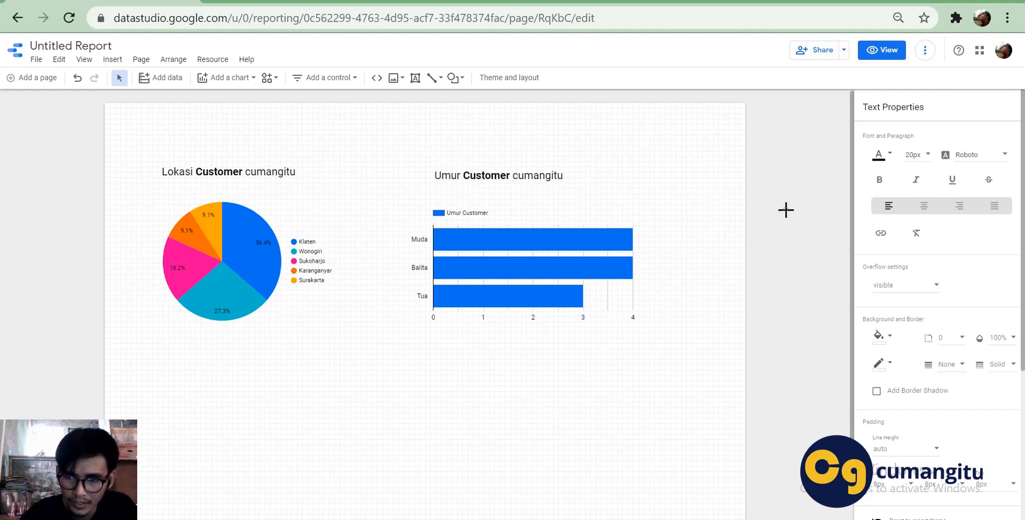
Move both charts and their titles together down and to the right on the page.
left_click_drag(65, 166, 674, 343)
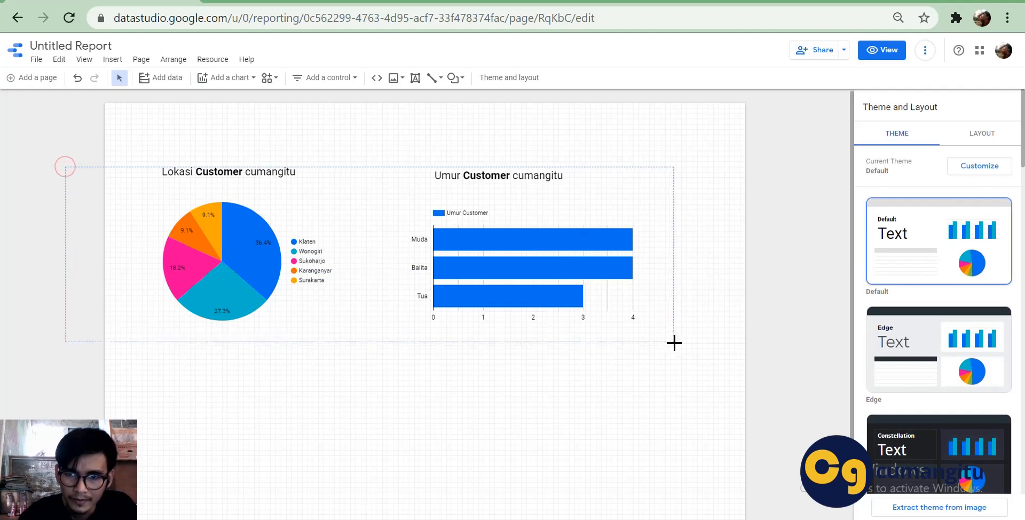
left_click_drag(522, 259, 575, 295)
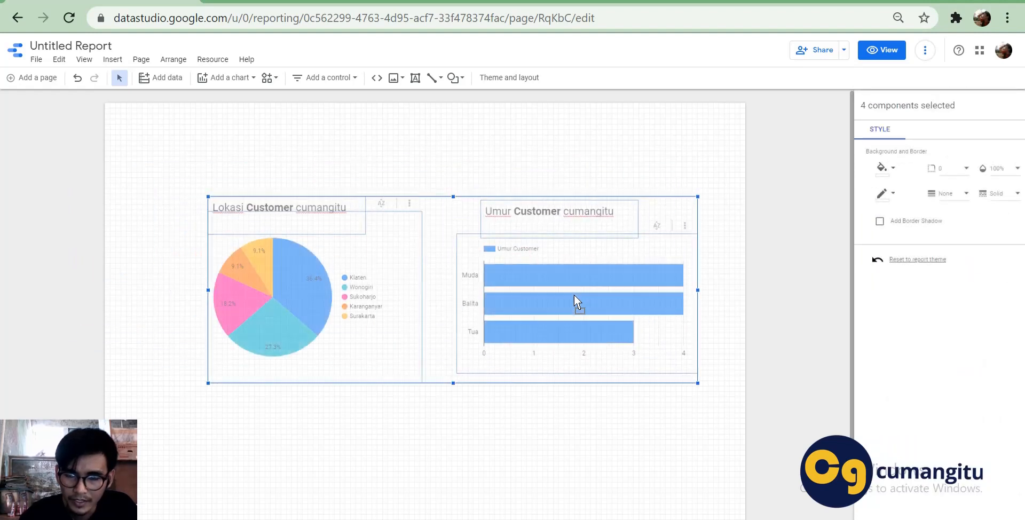
left_click(535, 310)
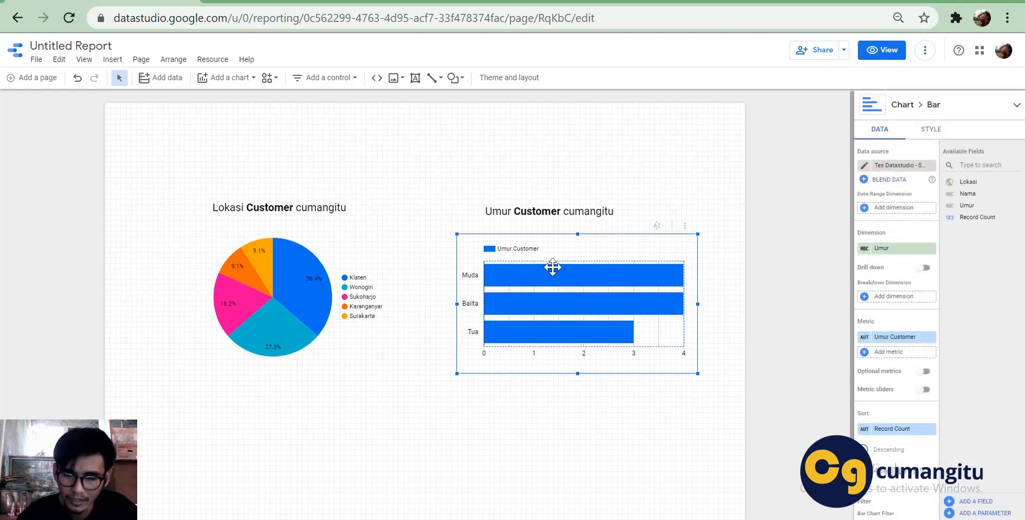
left_click(769, 239)
Change the Umur bar chart into a donut chart.
left_click(548, 298)
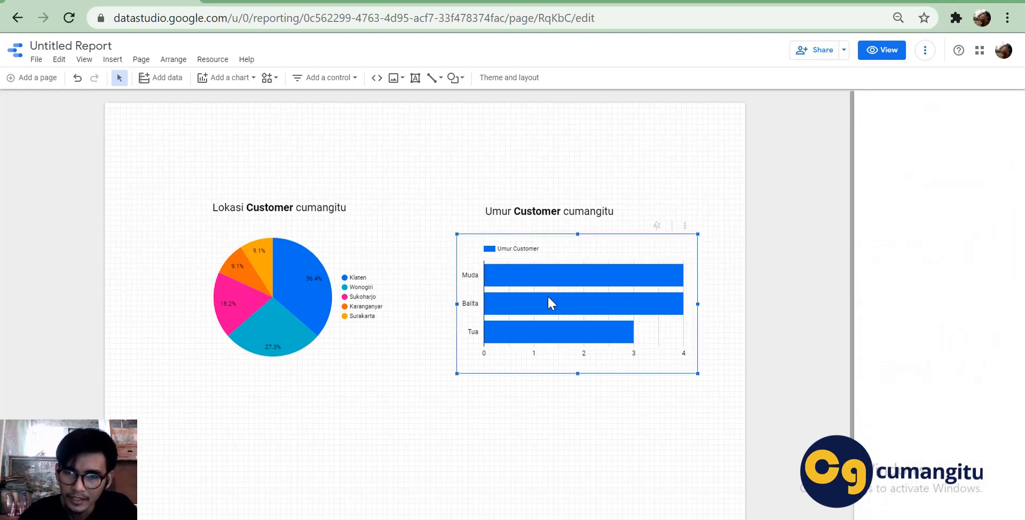
left_click(230, 79)
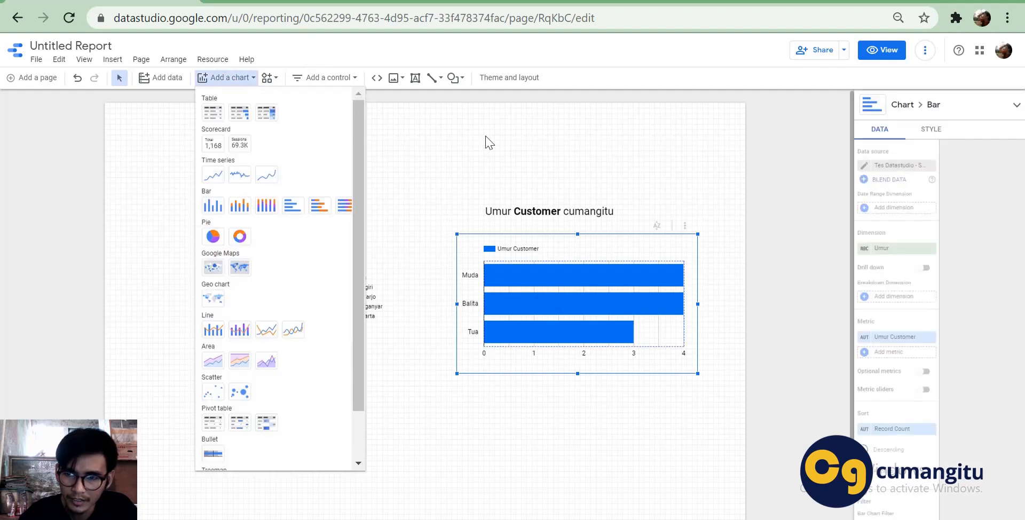
left_click(810, 219)
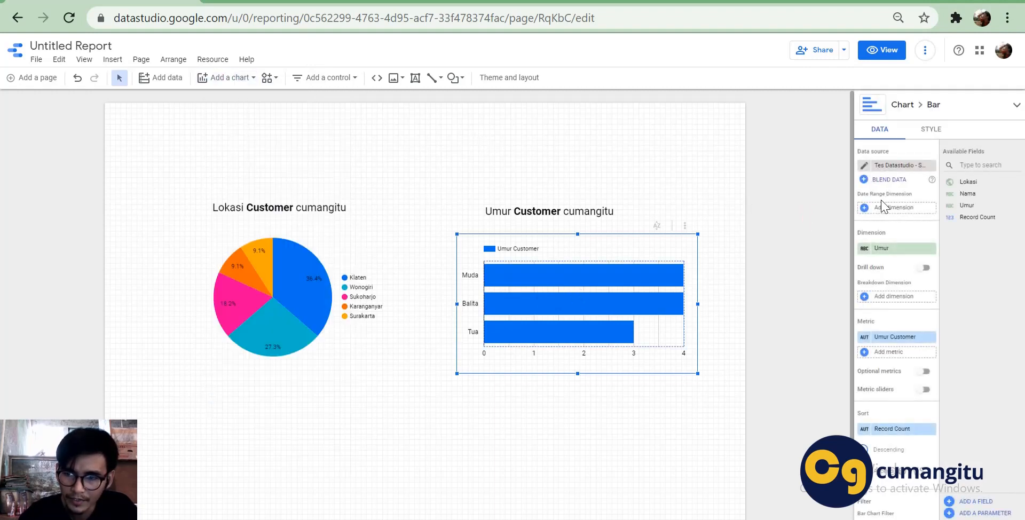
left_click(801, 206)
left_click(610, 294)
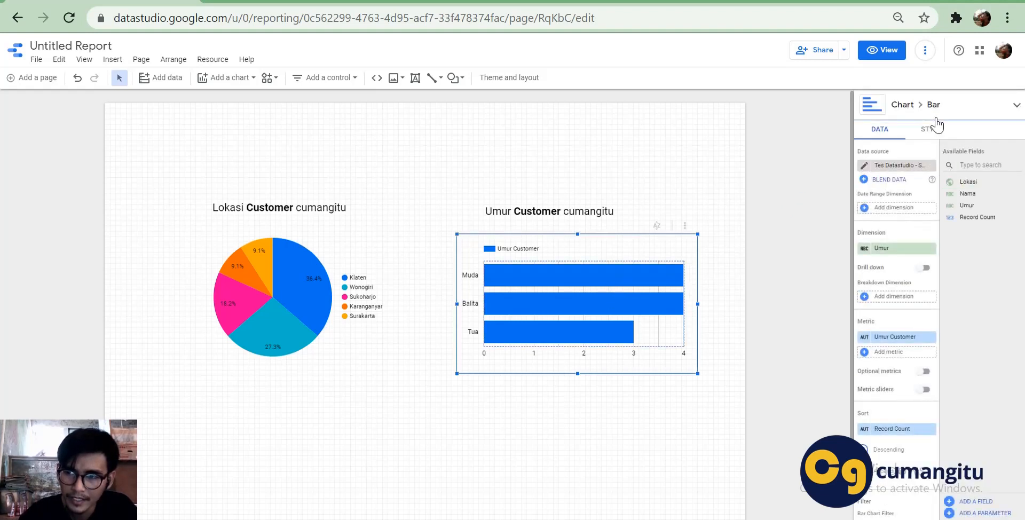
left_click(1015, 105)
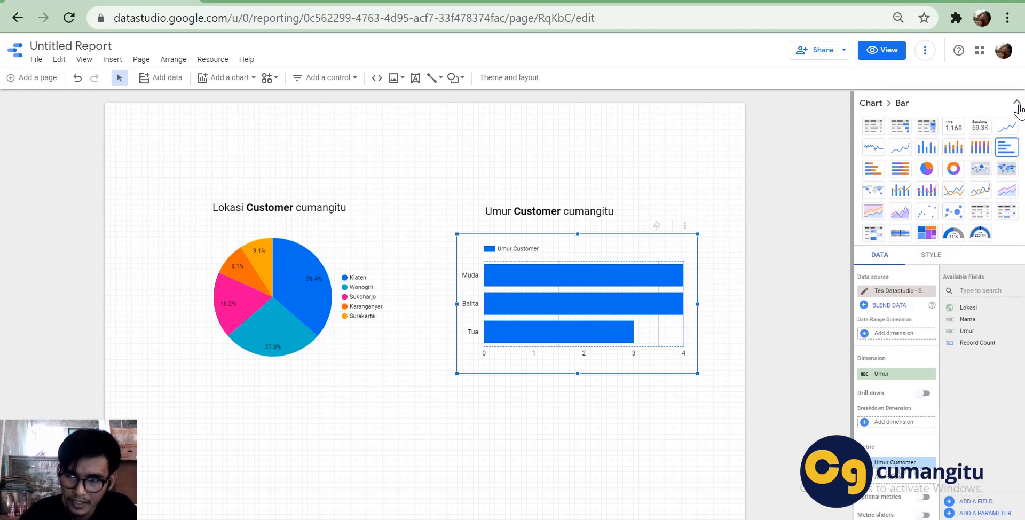
left_click(954, 171)
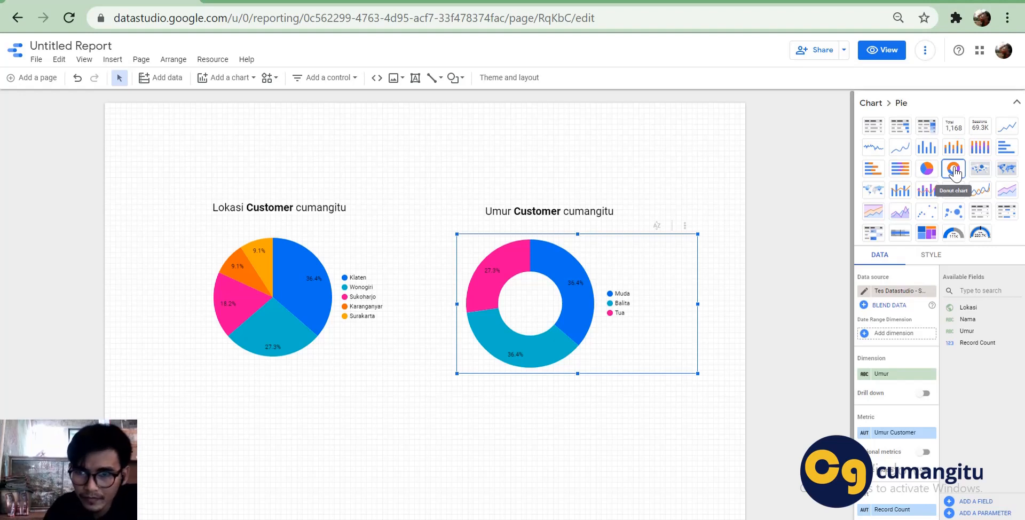
Draw a wide rectangle in the empty area above the donut chart's title.
left_click(392, 80)
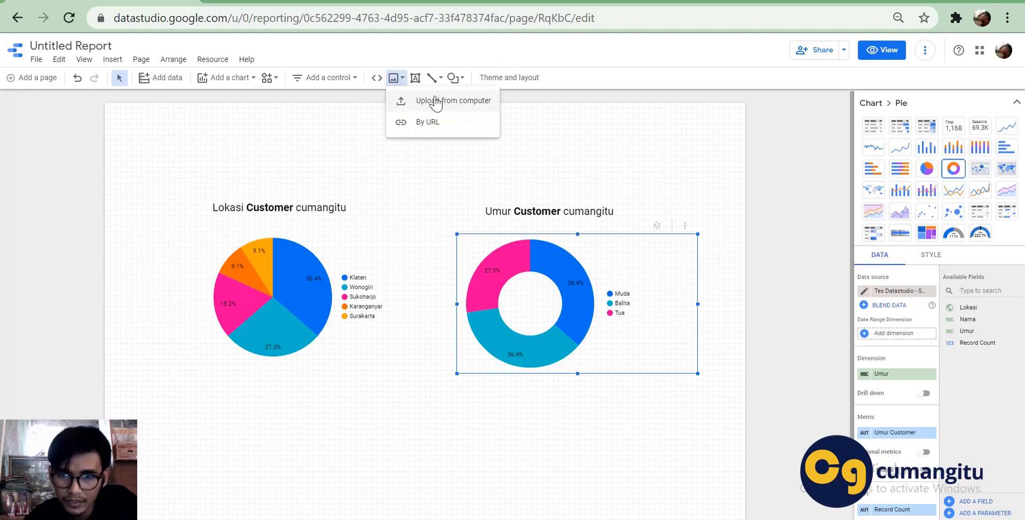
left_click(453, 78)
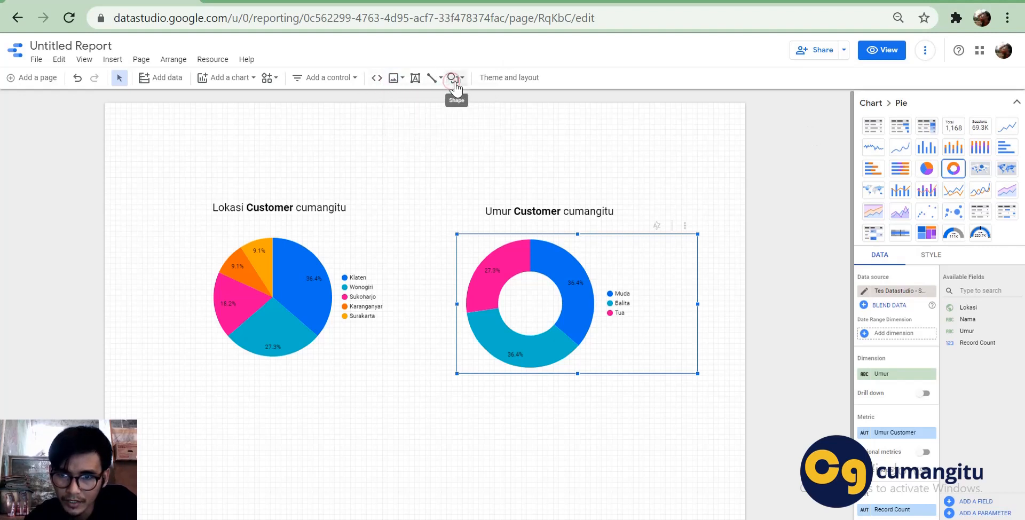
left_click(453, 78)
left_click(475, 101)
left_click_drag(400, 130, 651, 183)
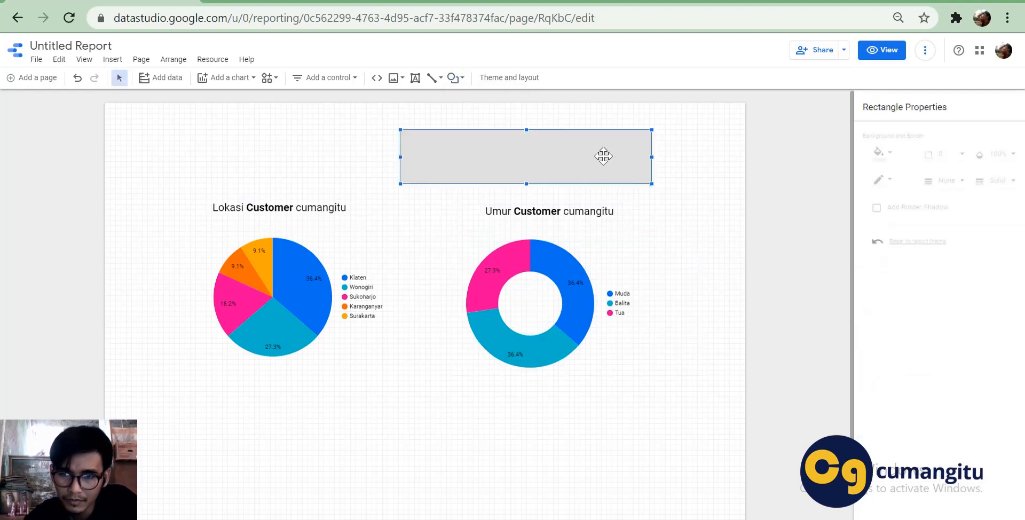
Move the grey rectangle above the Lokasi pie chart's title and flatten it into a thin bar.
left_click_drag(603, 155, 567, 146)
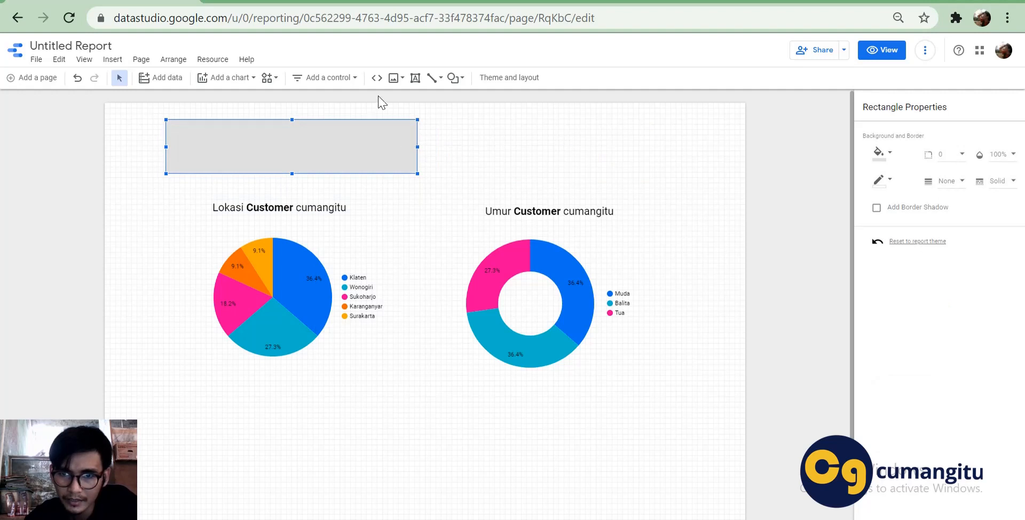
left_click(433, 78)
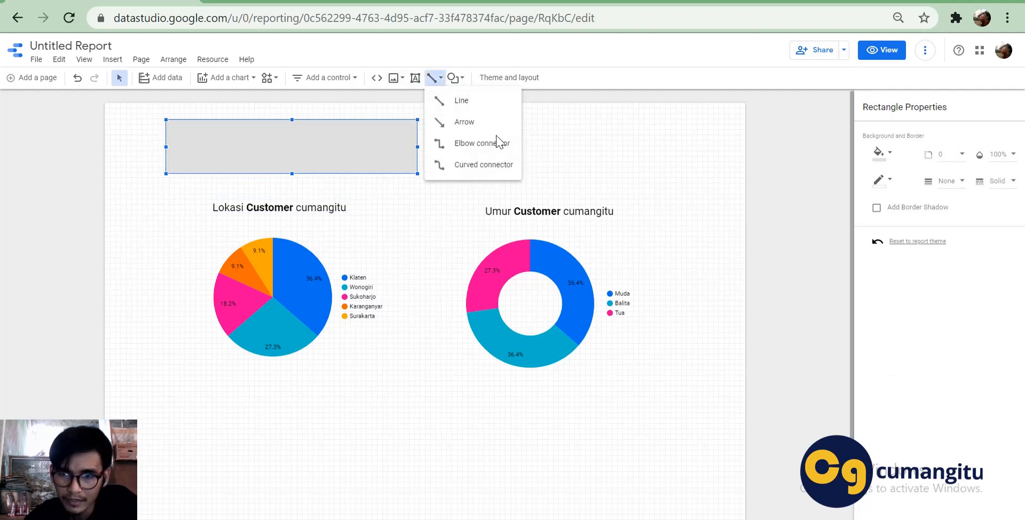
left_click(344, 168)
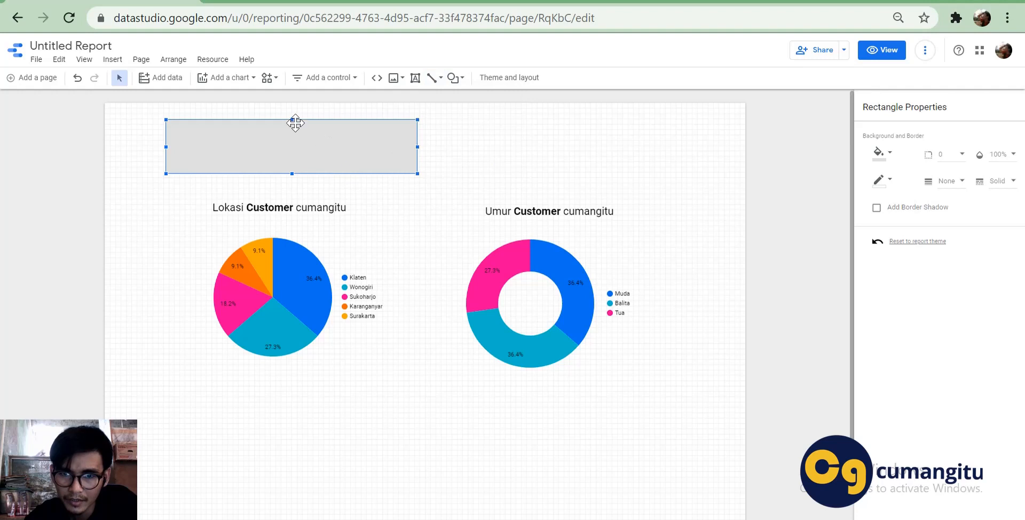
left_click_drag(293, 121, 292, 163)
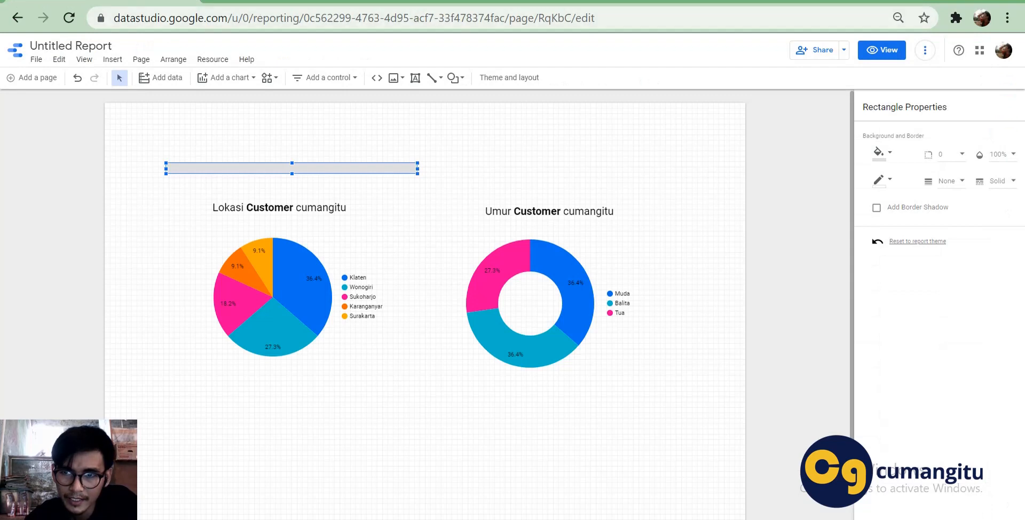
Search Google in a new browser tab for "power bi template" and look at the image results.
key("ctrl+t")
type("power b")
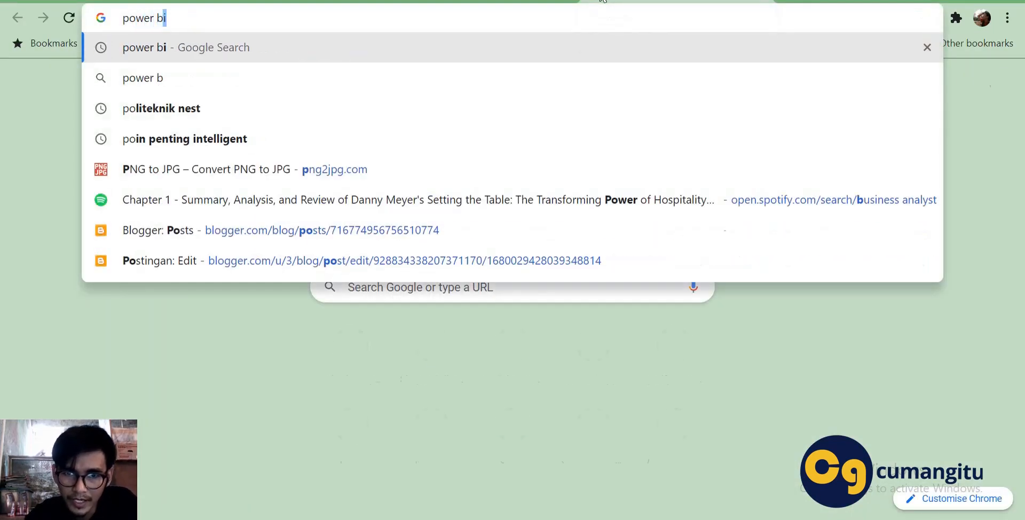
type("i template")
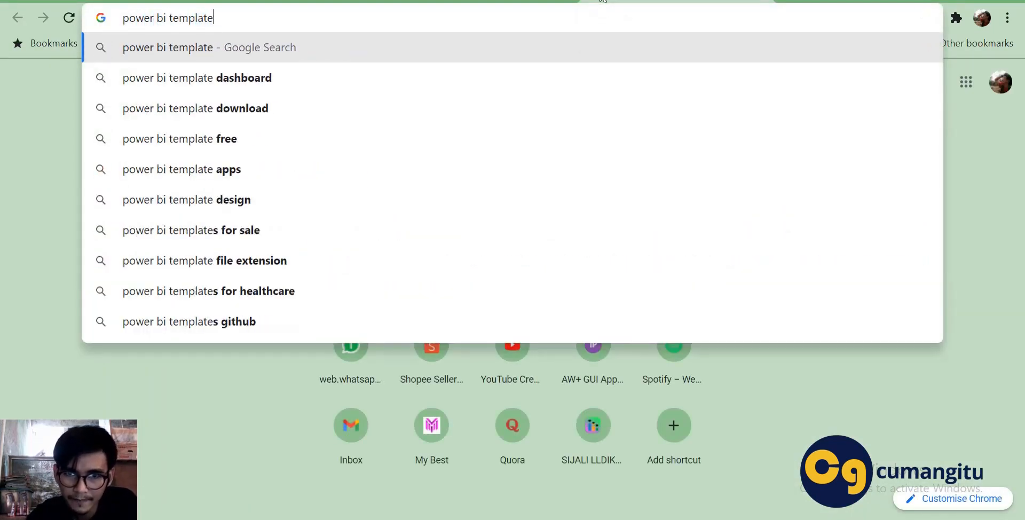
key("Return")
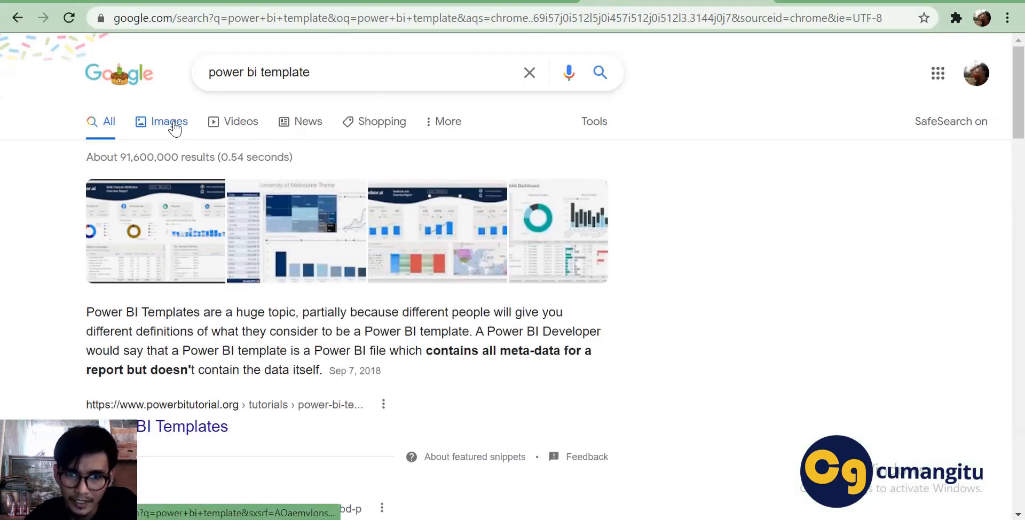
left_click(171, 122)
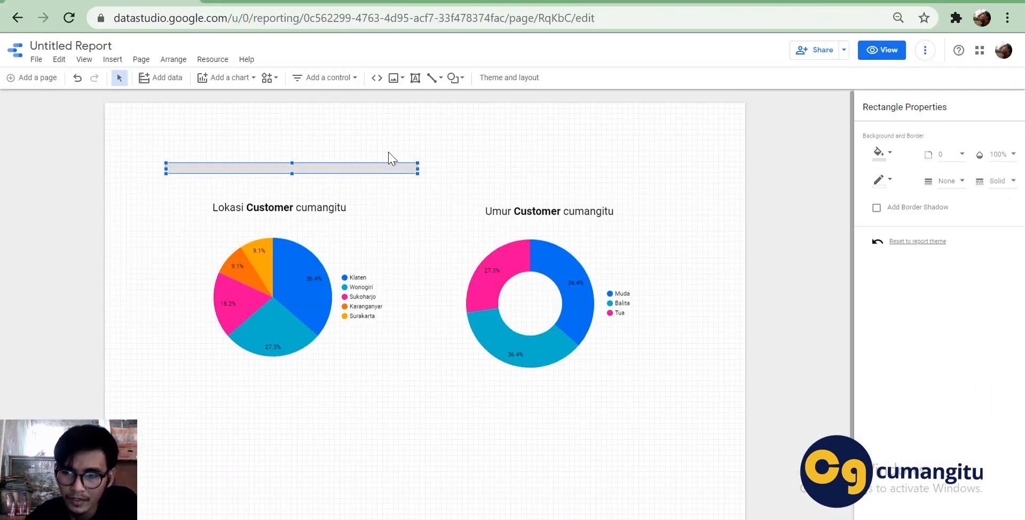
Stretch the thin bar across the full page width and increase its height to form a header banner.
left_click(923, 51)
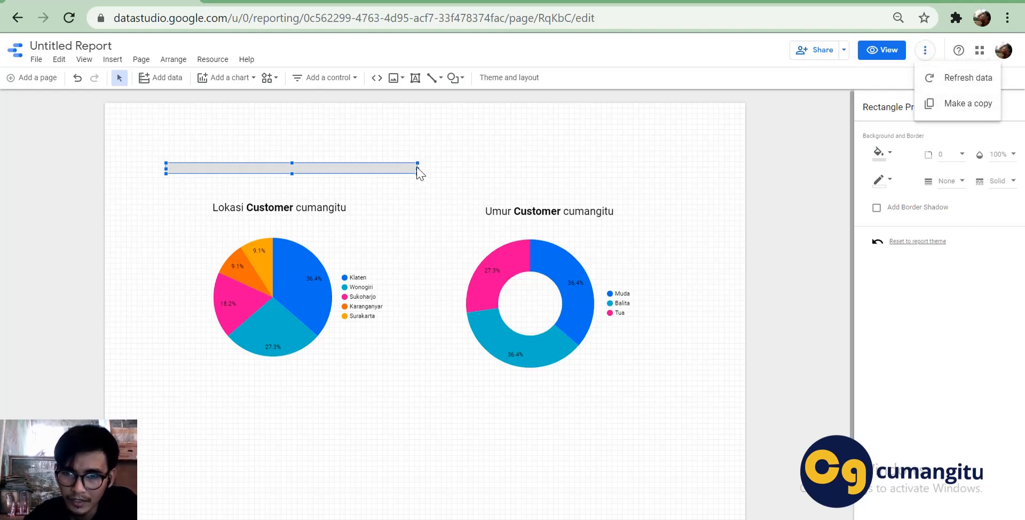
left_click(419, 170)
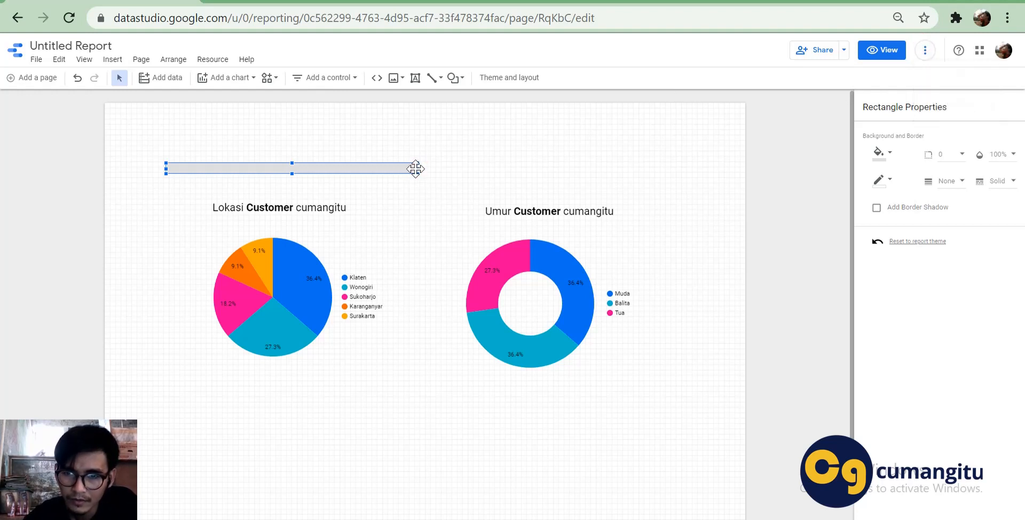
left_click_drag(417, 168, 750, 170)
left_click_drag(166, 169, 102, 168)
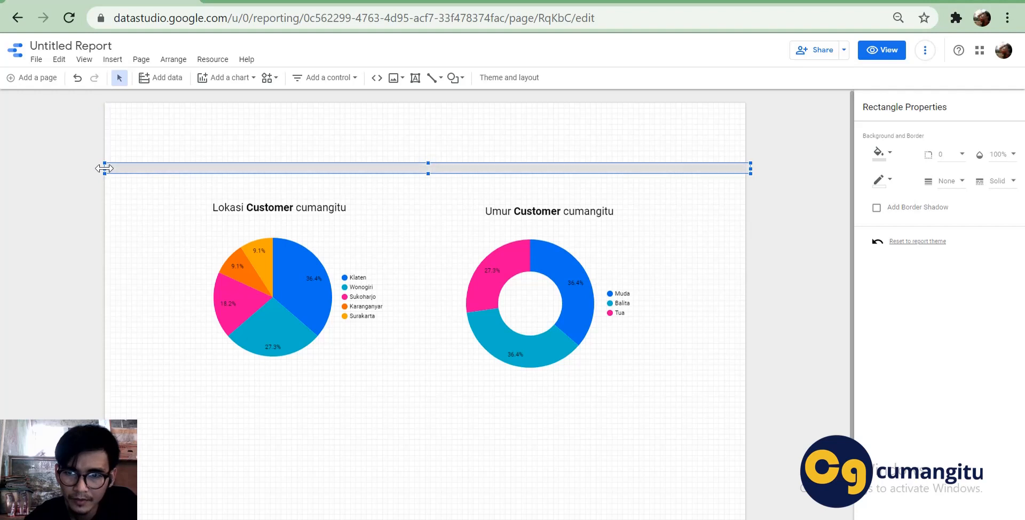
left_click_drag(429, 160, 427, 119)
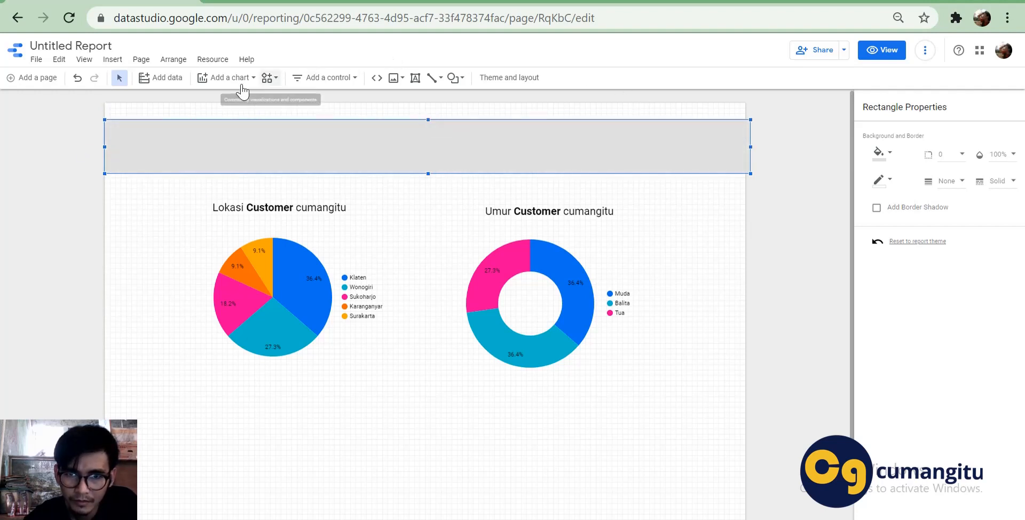
Add the text "Visualiasasi Data dengan Datastudio" on the grey banner and make the word "Datastudio" bold.
left_click(416, 78)
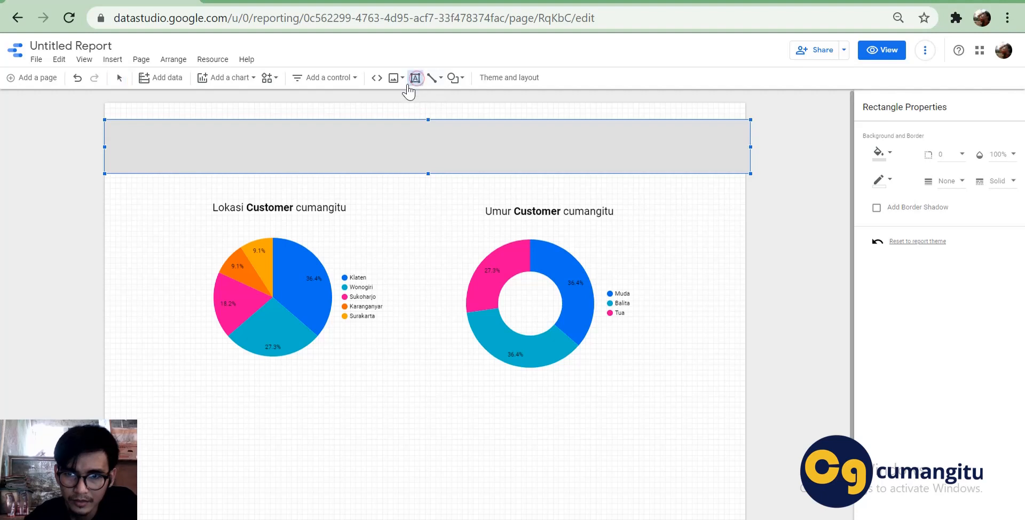
left_click(198, 146)
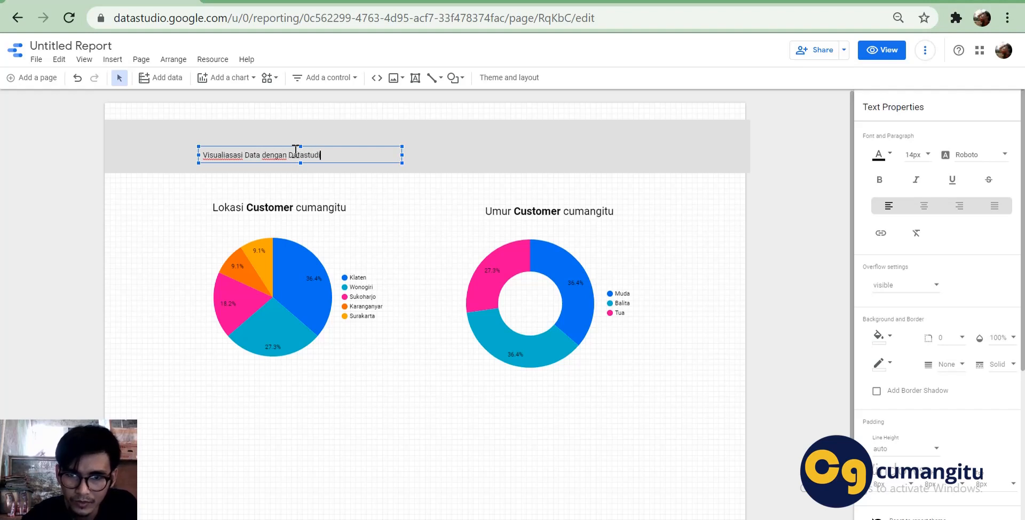
key("ctrl+a")
double_click(304, 154)
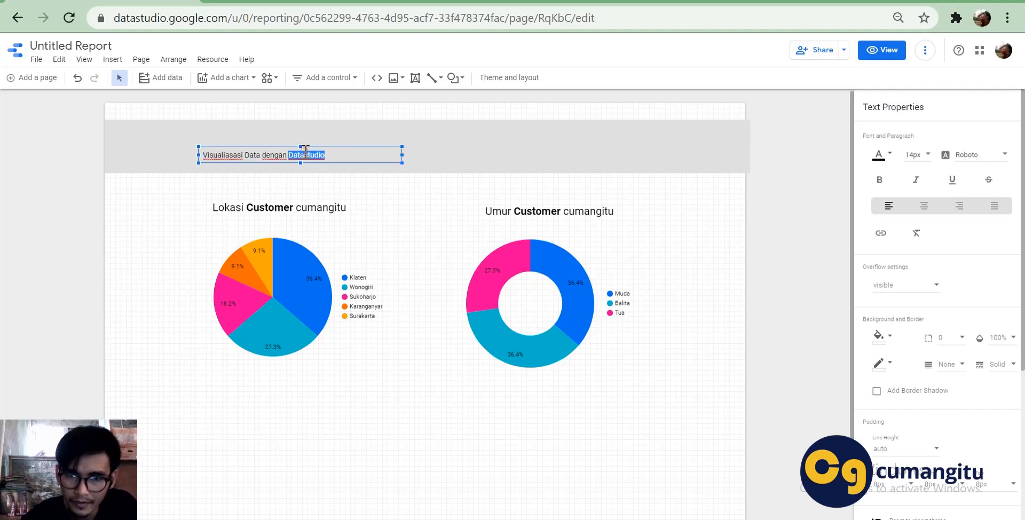
key("ctrl+b")
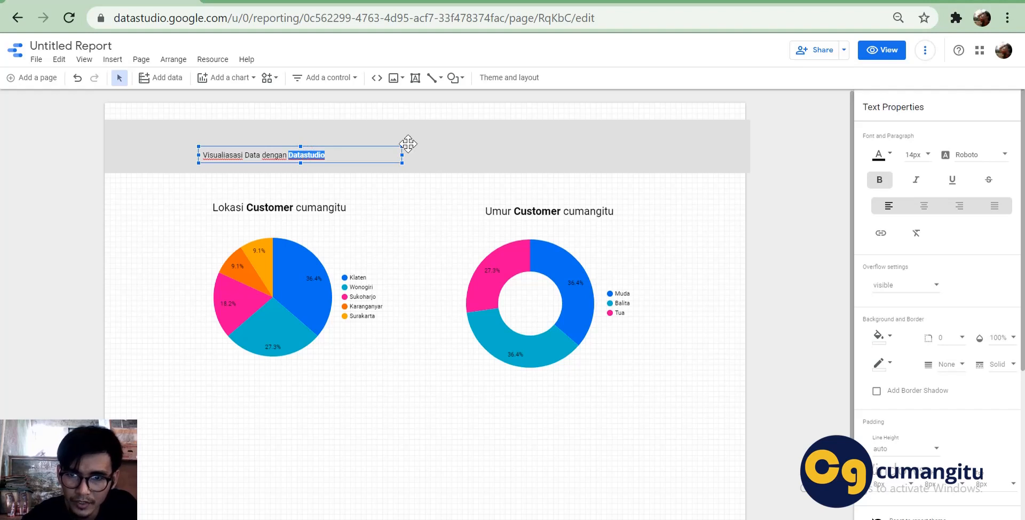
Enlarge the banner title's text box and set all of its text to 48px.
left_click_drag(402, 146, 592, 135)
key("ctrl+a")
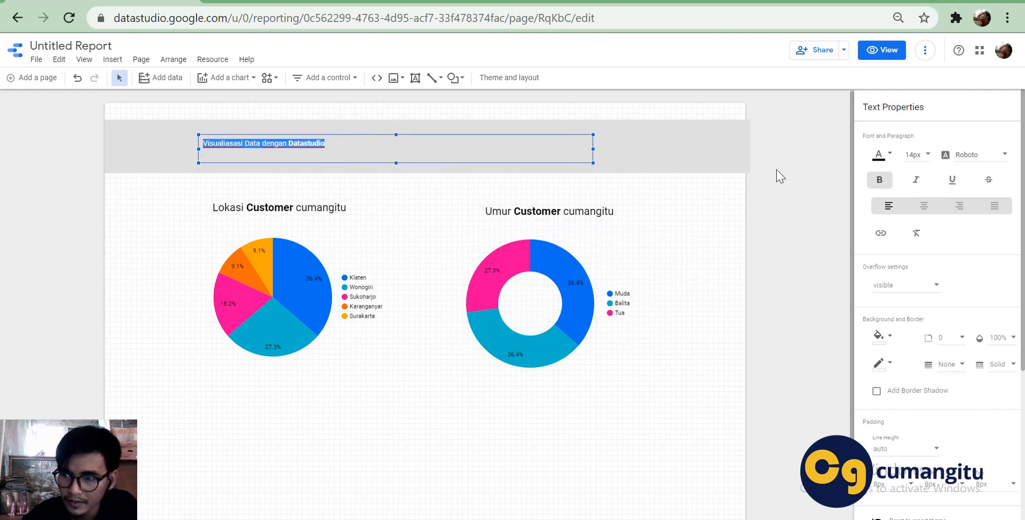
left_click(926, 157)
left_click_drag(962, 125, 963, 221)
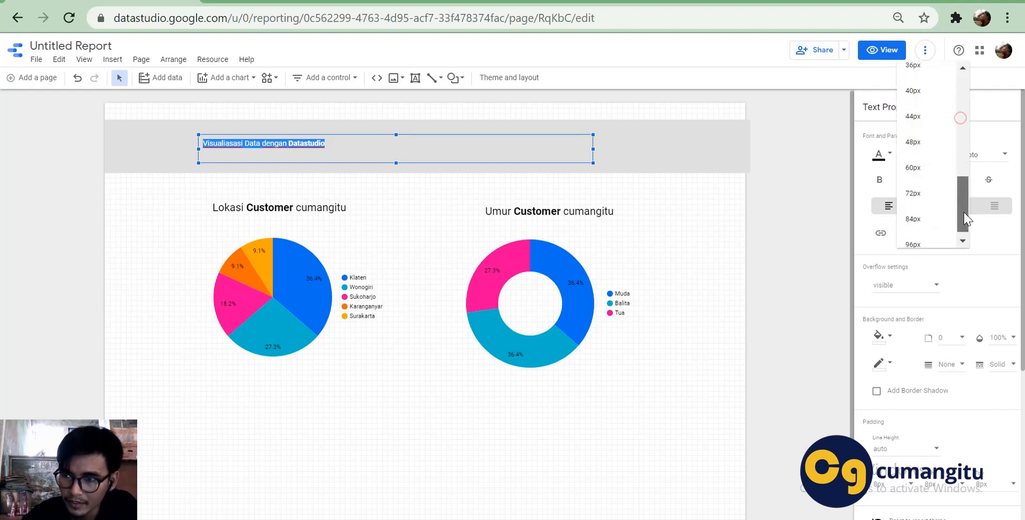
left_click(912, 133)
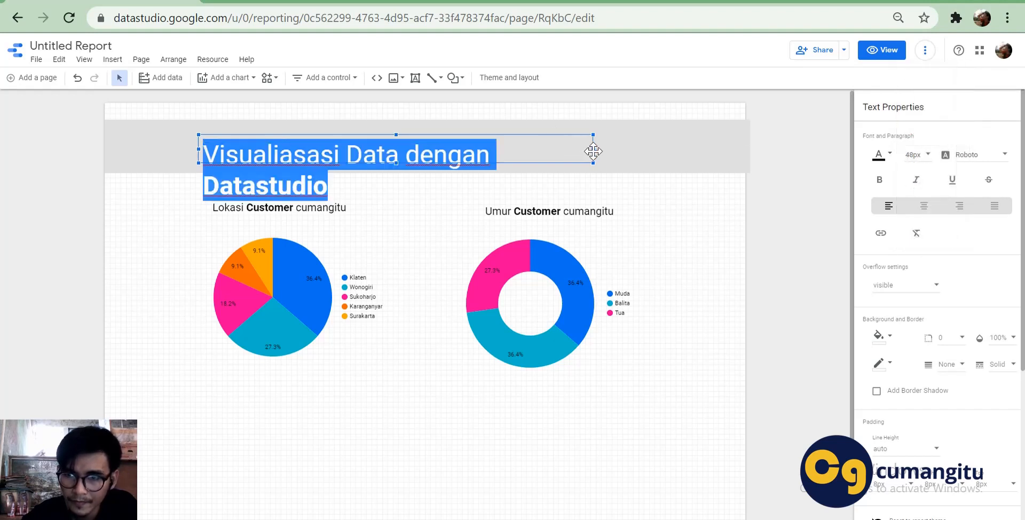
Widen the banner title's text box so the whole title fits on one line.
left_click_drag(593, 151, 600, 154)
left_click(380, 155)
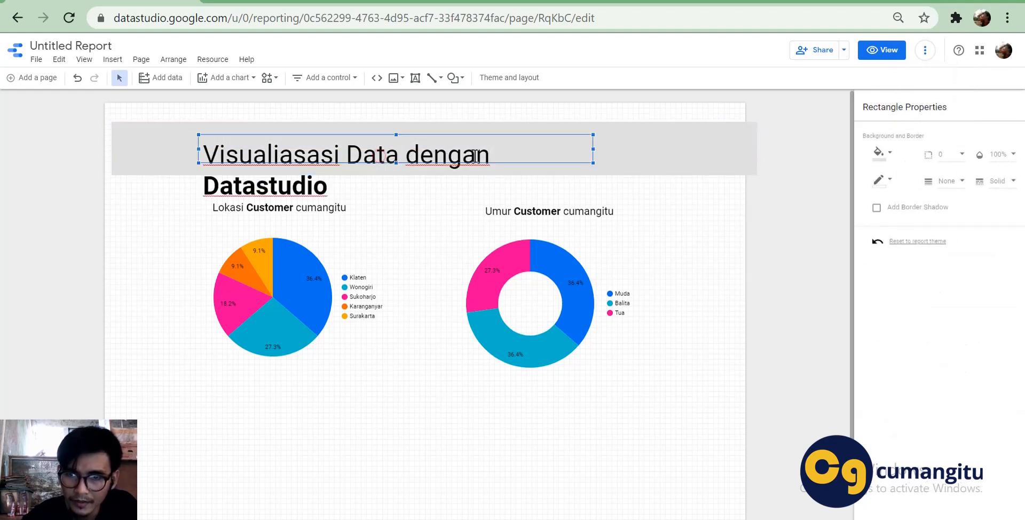
left_click(248, 187)
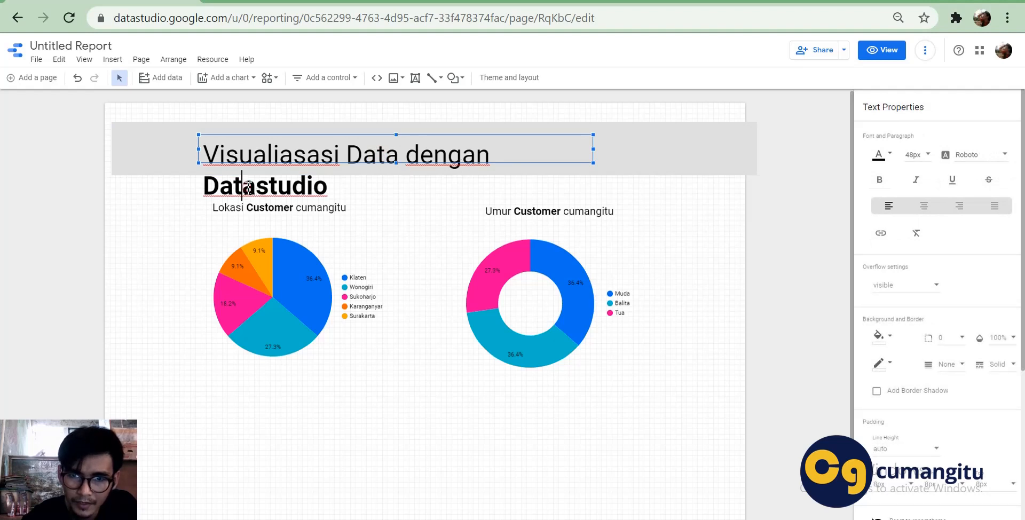
double_click(248, 186)
triple_click(291, 186)
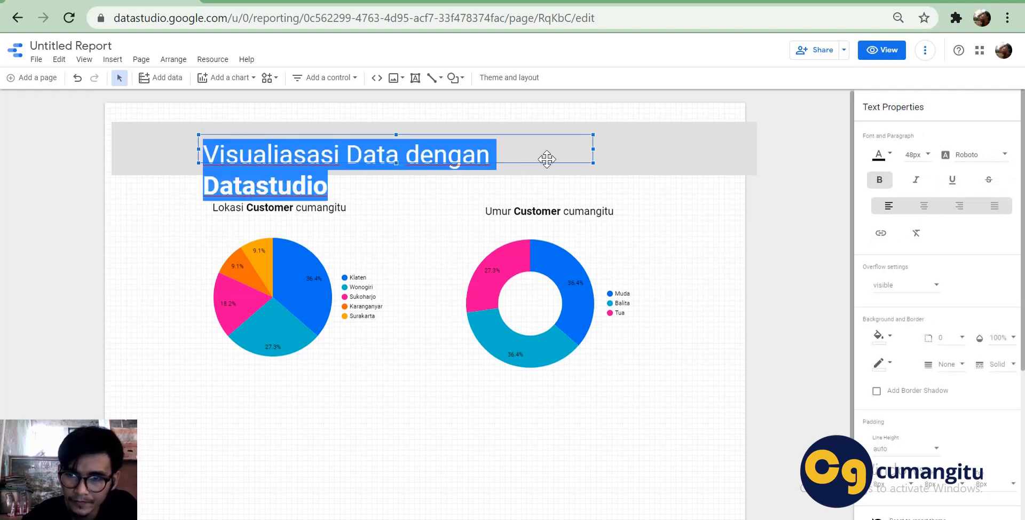
left_click_drag(592, 148, 690, 149)
key("Escape")
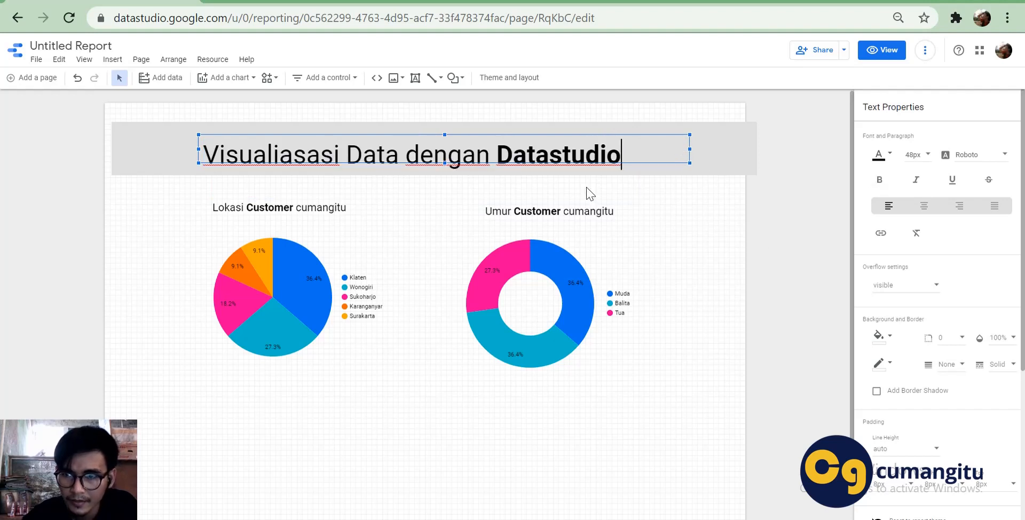
left_click(805, 247)
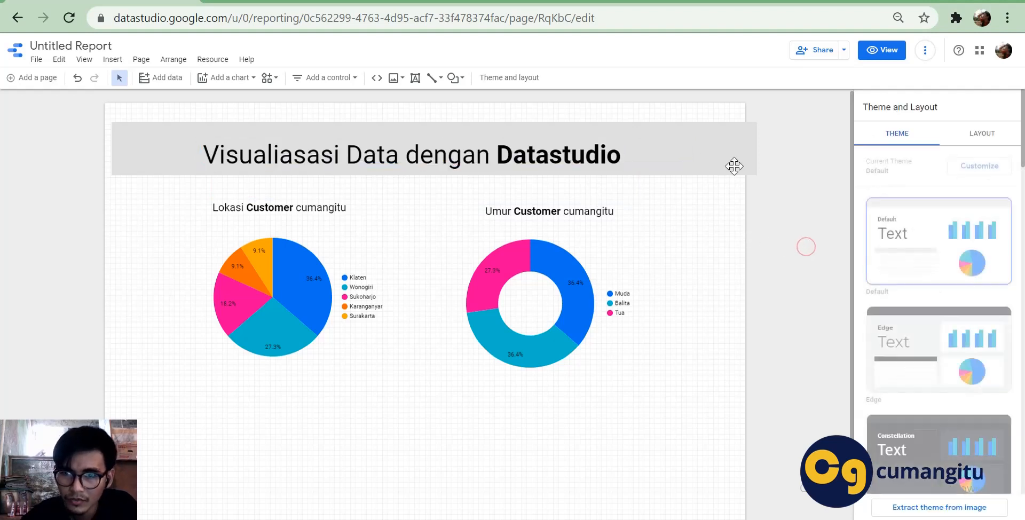
Nudge the grey banner rectangle left until its right edge lines up with the page edge.
left_click(701, 154)
key("Left")
key("Left")
key("Left")
key("Left")
key("Right")
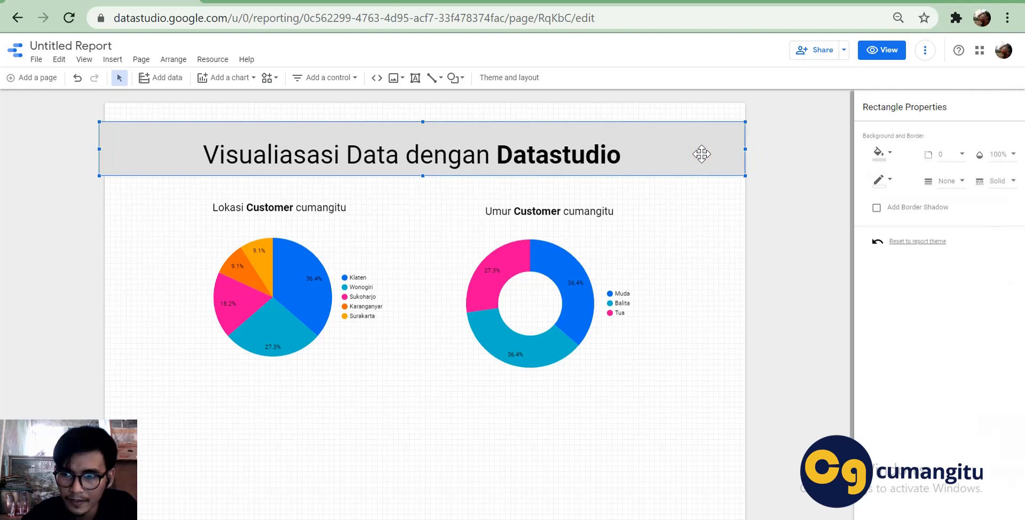
left_click(837, 213)
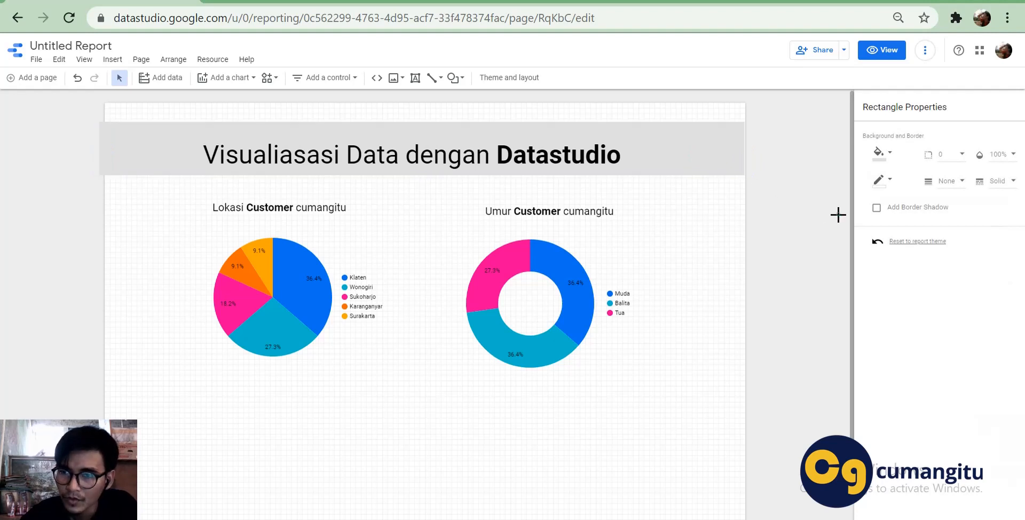
Preview the report in view mode, present it full screen, and return to the normal view.
left_click(924, 51)
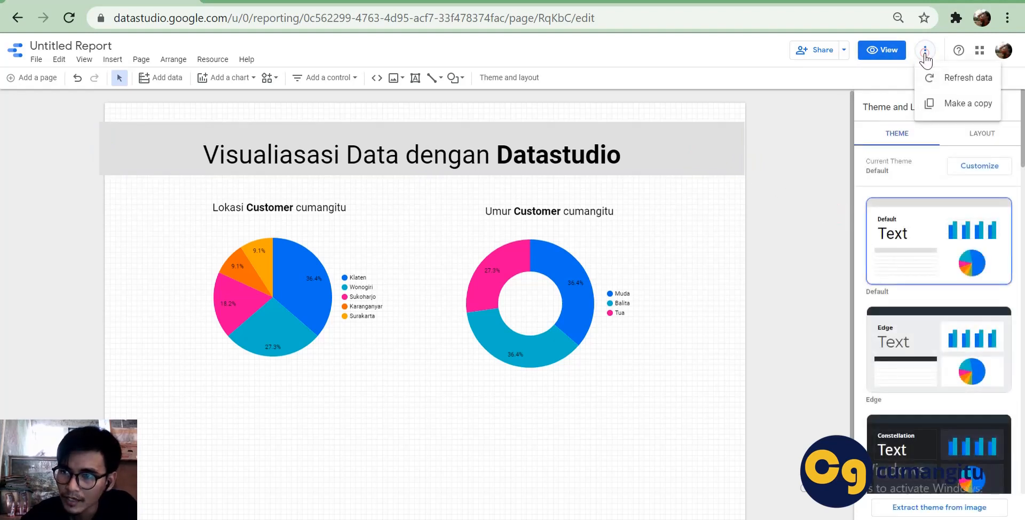
left_click(881, 54)
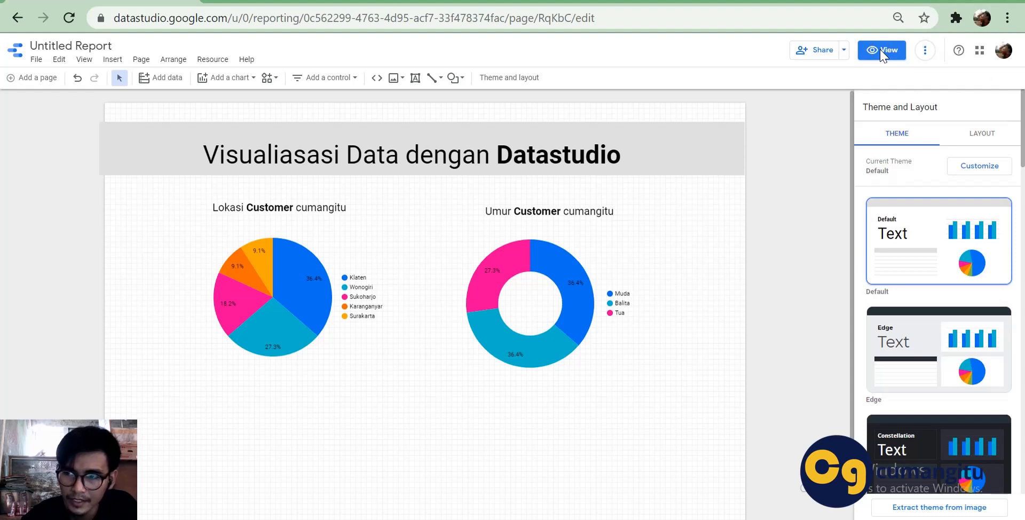
left_click(872, 53)
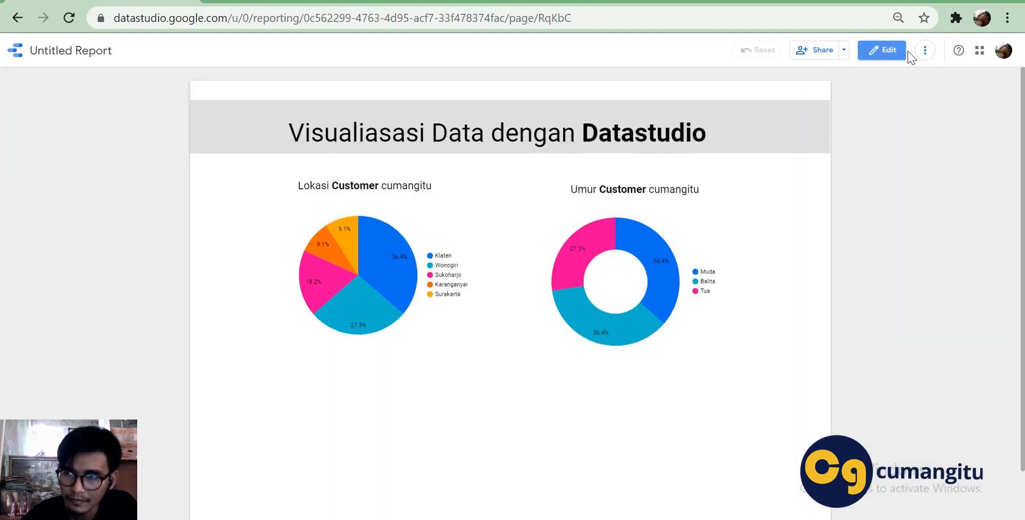
left_click(921, 54)
left_click(944, 136)
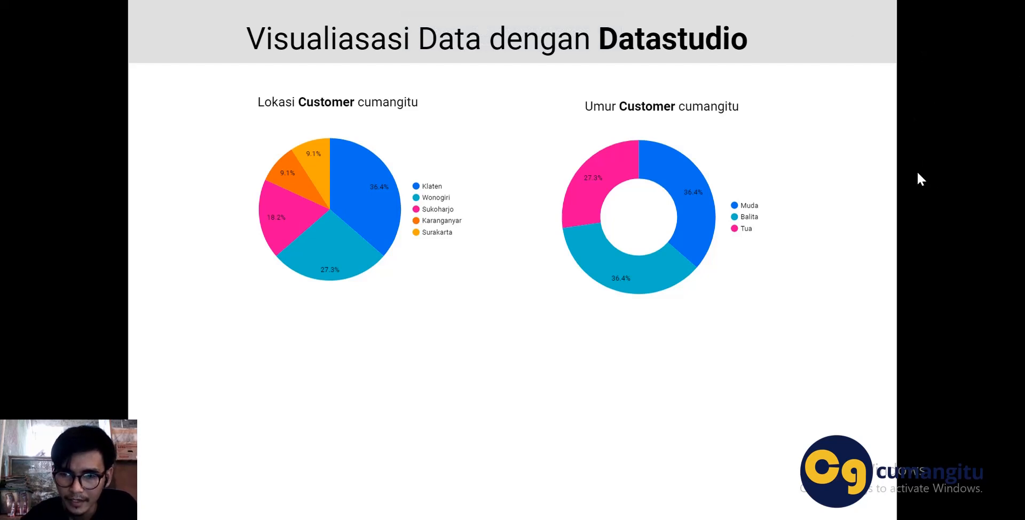
key("Escape")
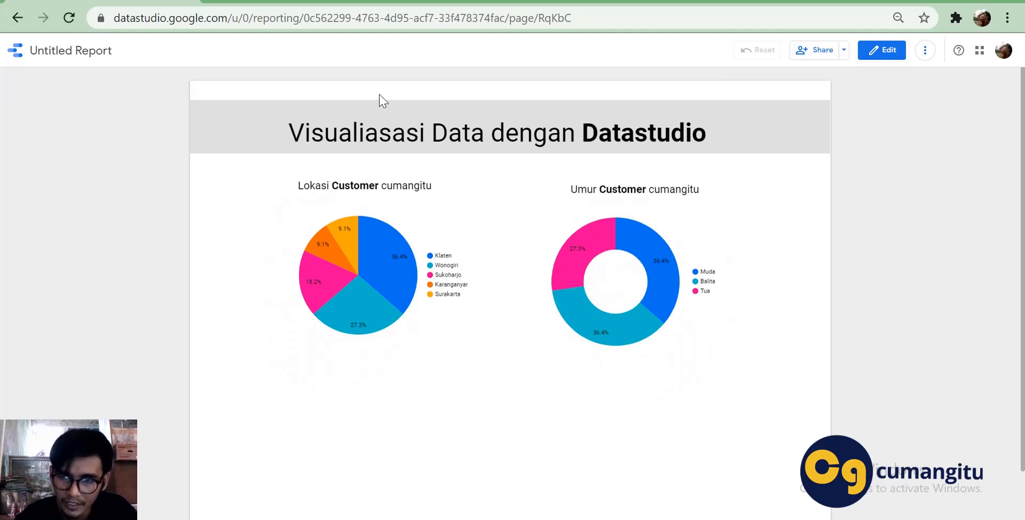
left_click(916, 490)
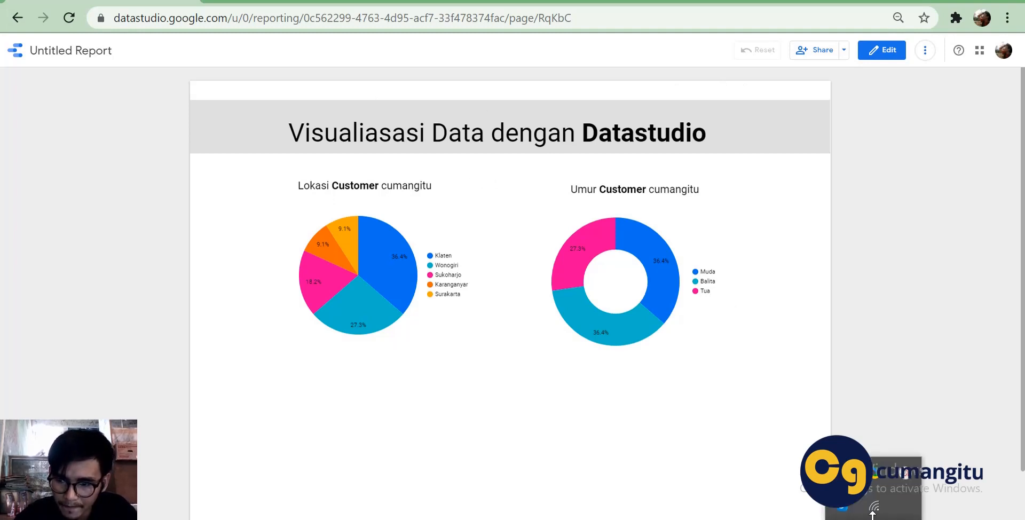
left_click(909, 483)
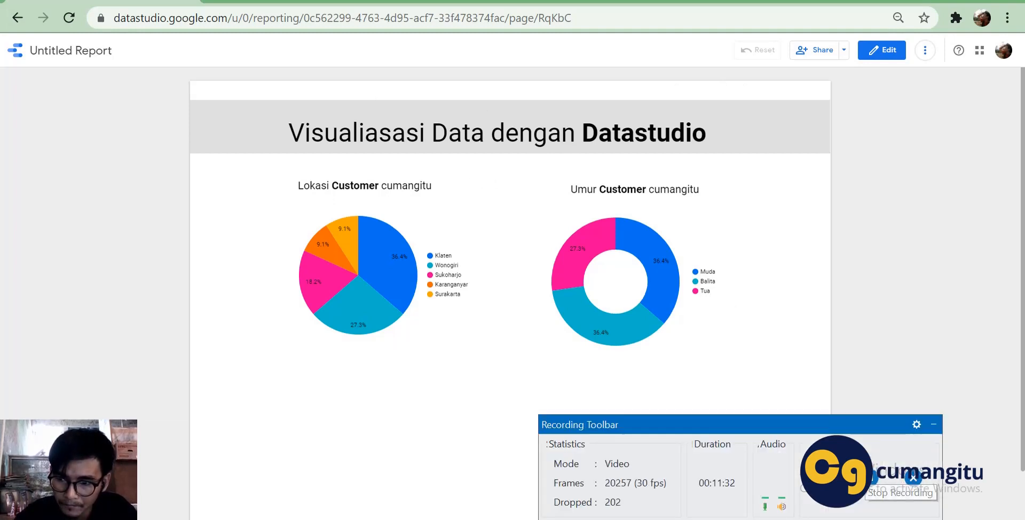
left_click(933, 424)
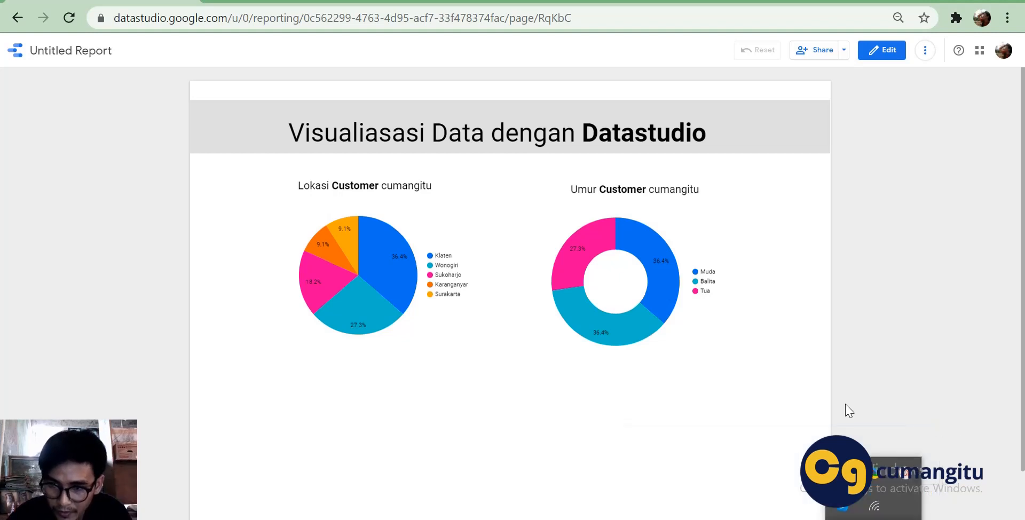
left_click(805, 264)
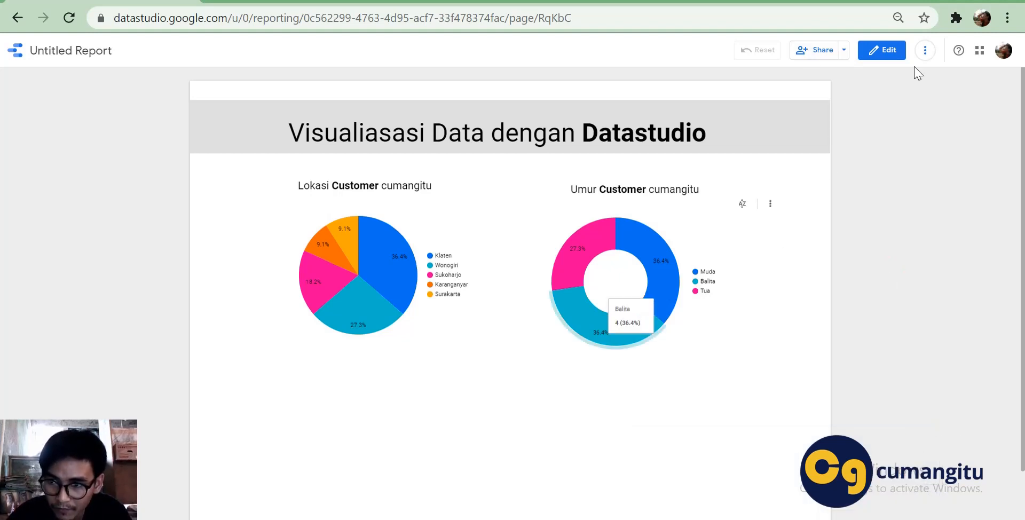
Return the report to edit mode and set the current page's canvas size to 1270 px wide by 720 px high.
left_click(882, 51)
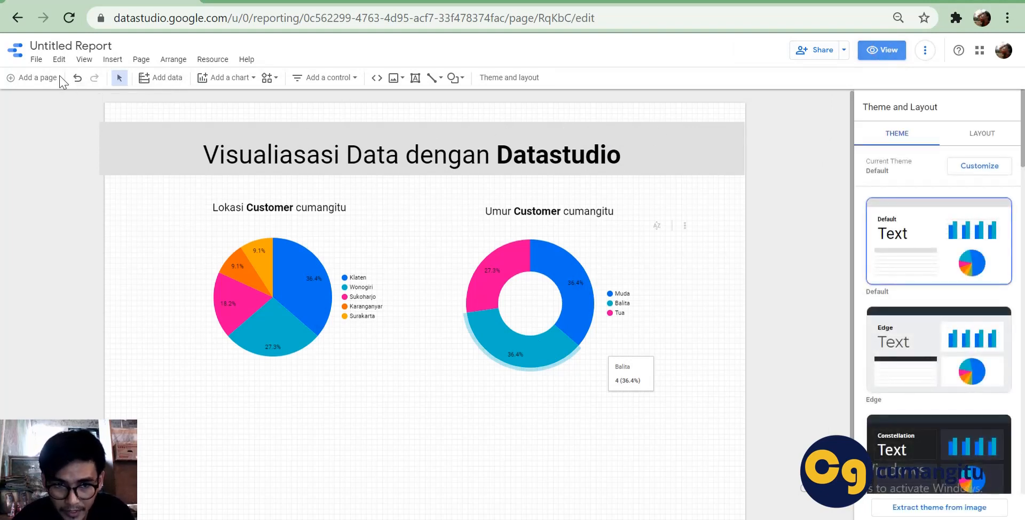
left_click(142, 61)
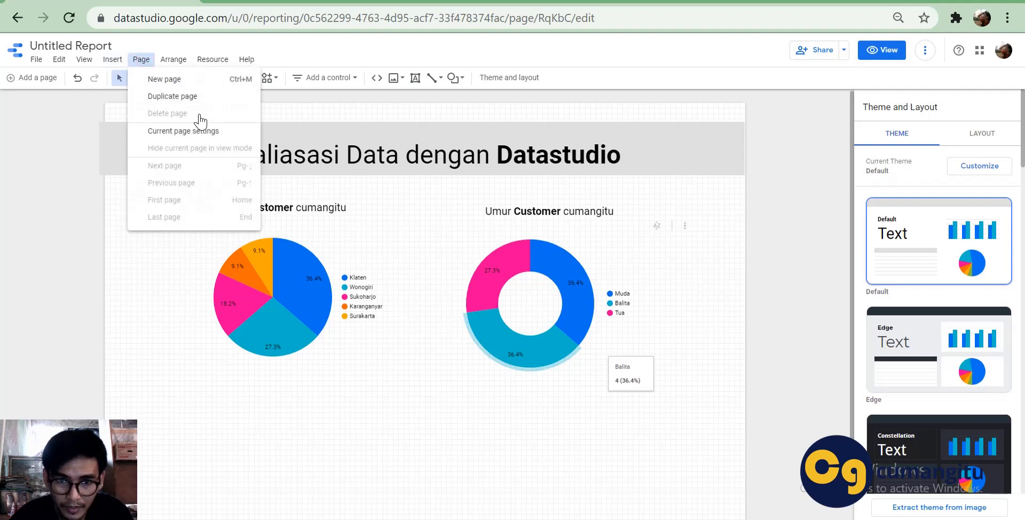
left_click(181, 134)
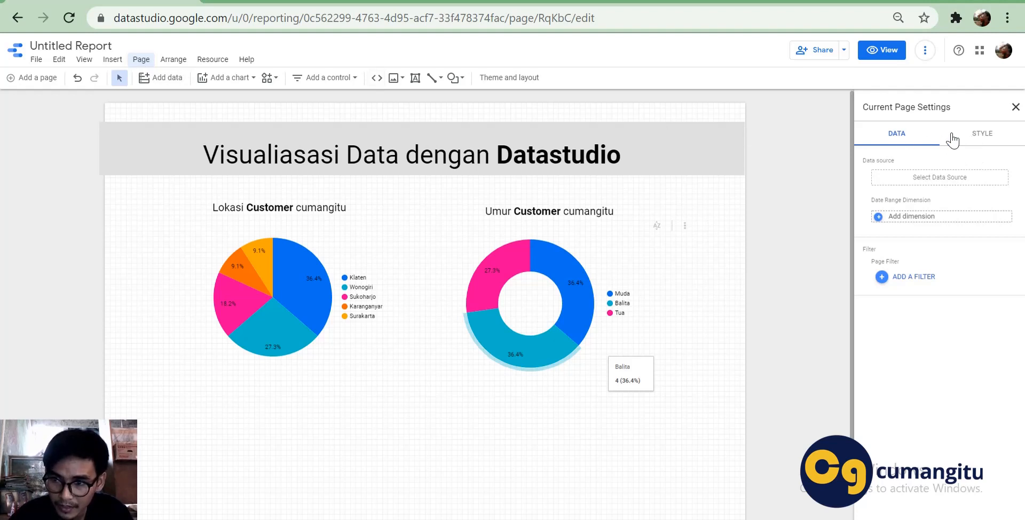
left_click(981, 136)
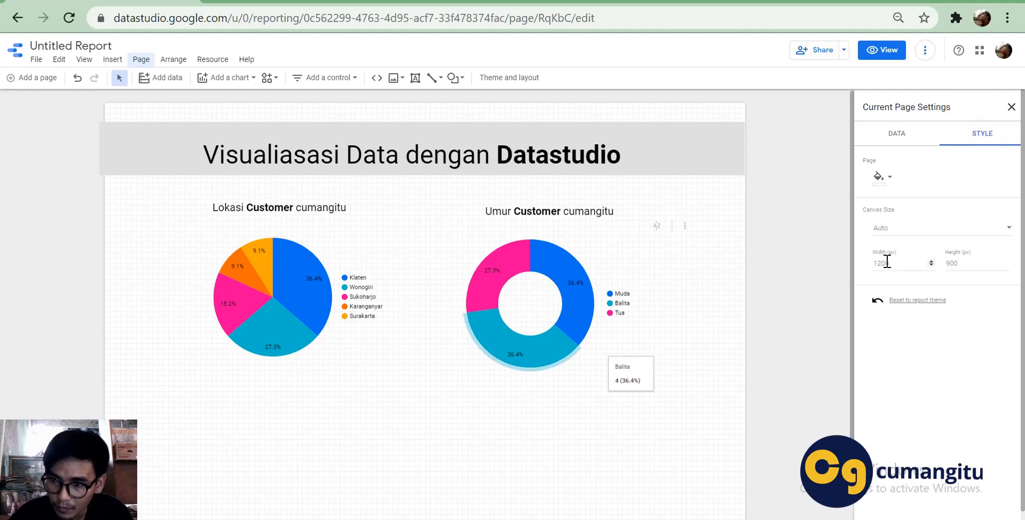
left_click(886, 261)
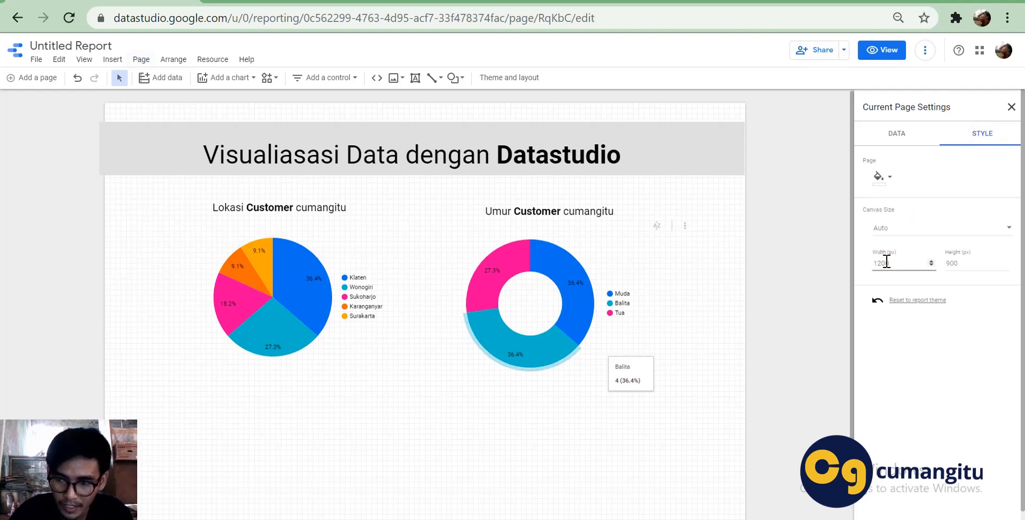
type("1270")
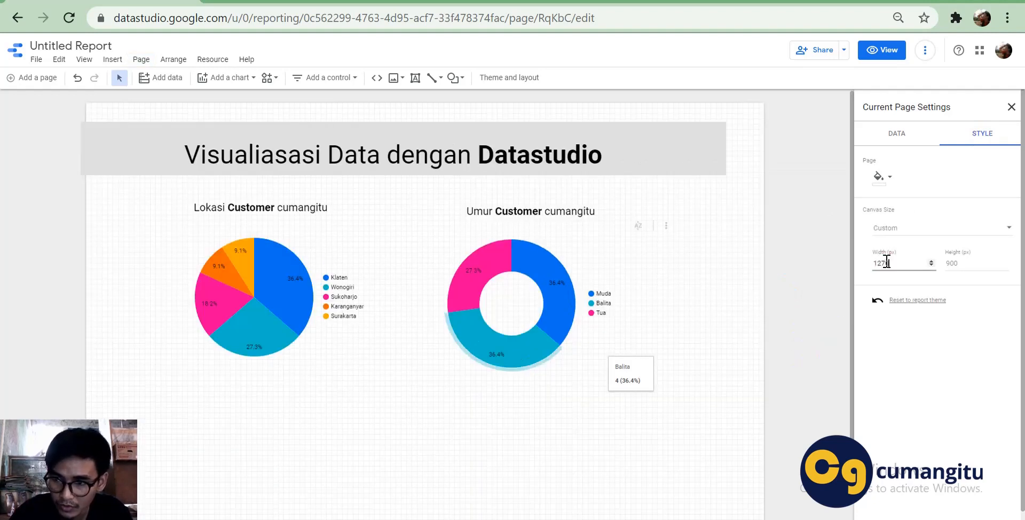
key("Tab")
type("72")
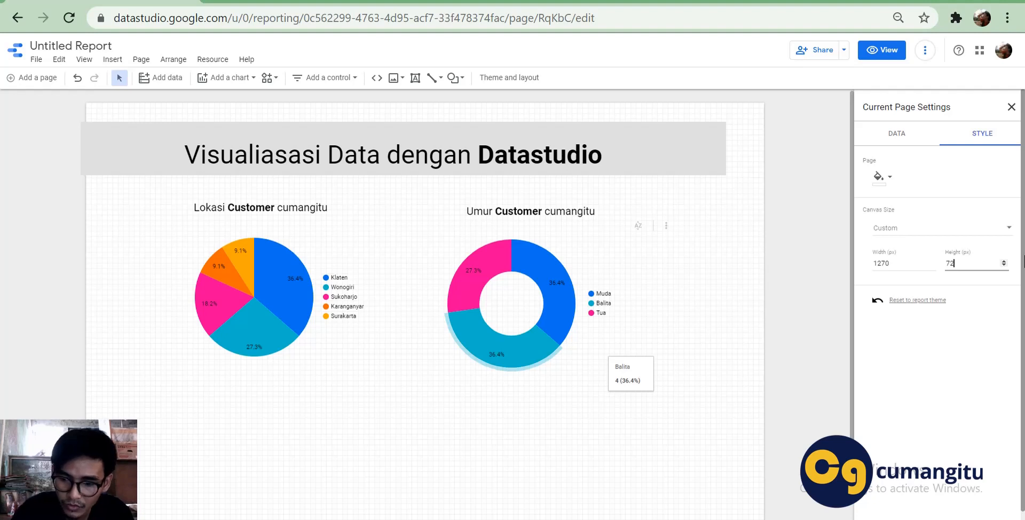
type("0")
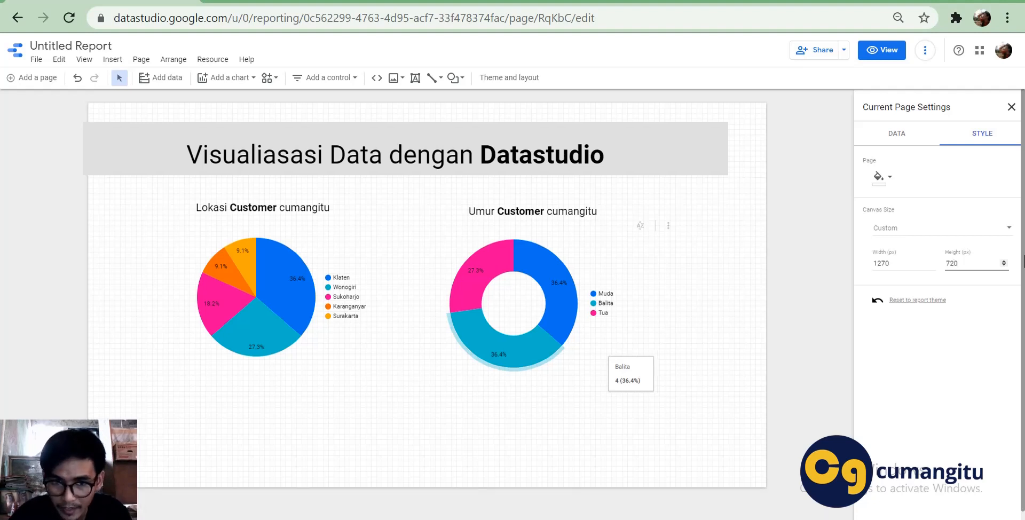
Stretch the grey banner rectangle rightward until it reaches the page's right edge.
left_click(705, 139)
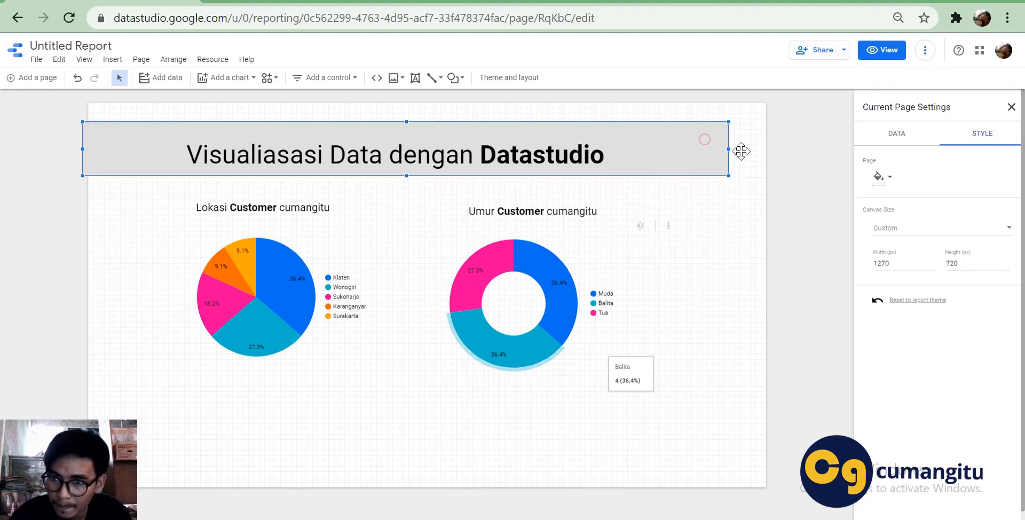
left_click_drag(728, 148, 767, 149)
Search the web in a new tab for "full hd 720p" and check the pixel dimensions given for 720p.
key("ctrl+t")
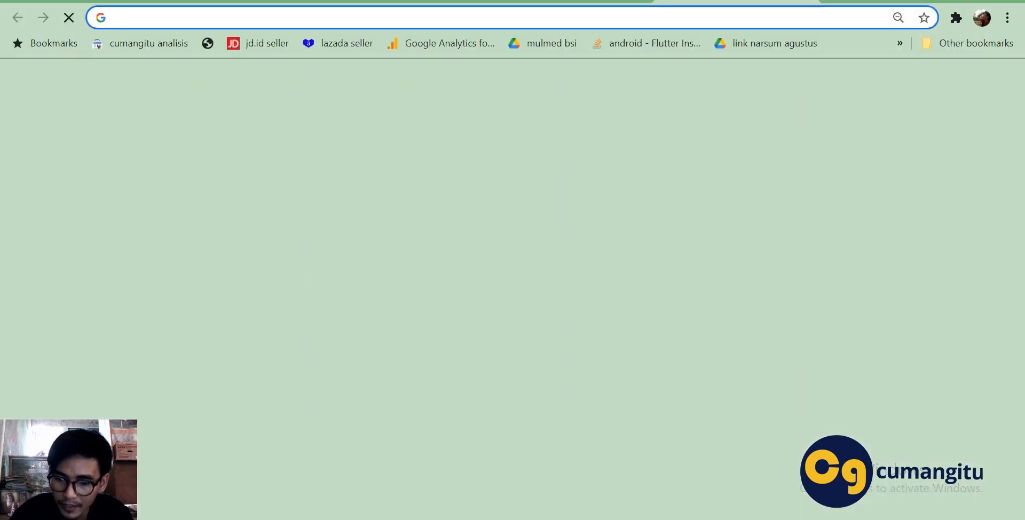
type("full hd 720")
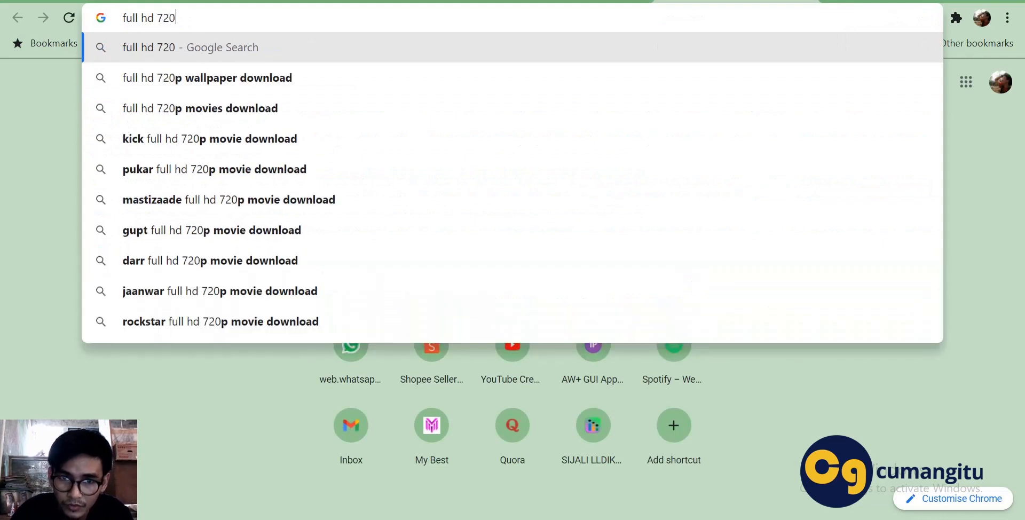
type("p")
key("Return")
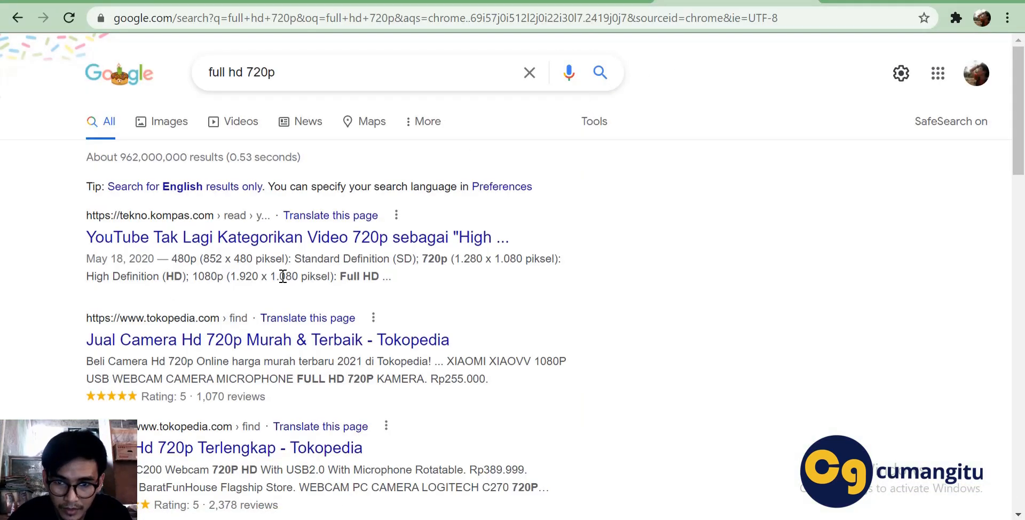
left_click_drag(452, 258, 494, 265)
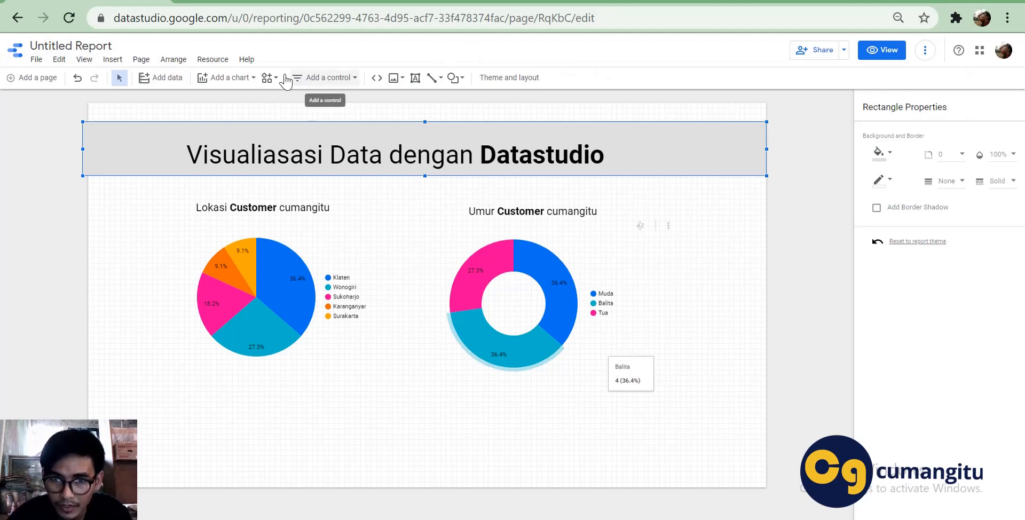
Set the current page's canvas width to 1280 px in the report.
left_click(141, 59)
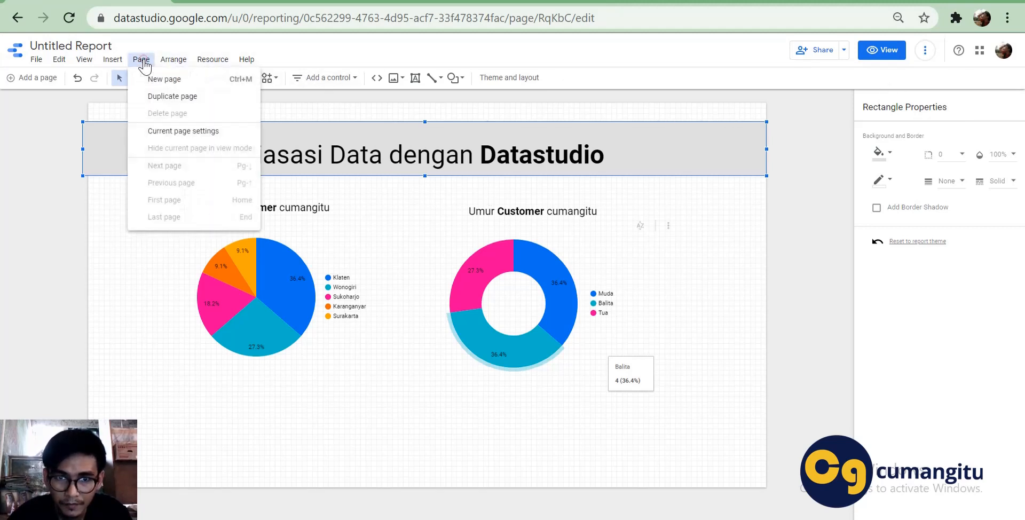
left_click(204, 130)
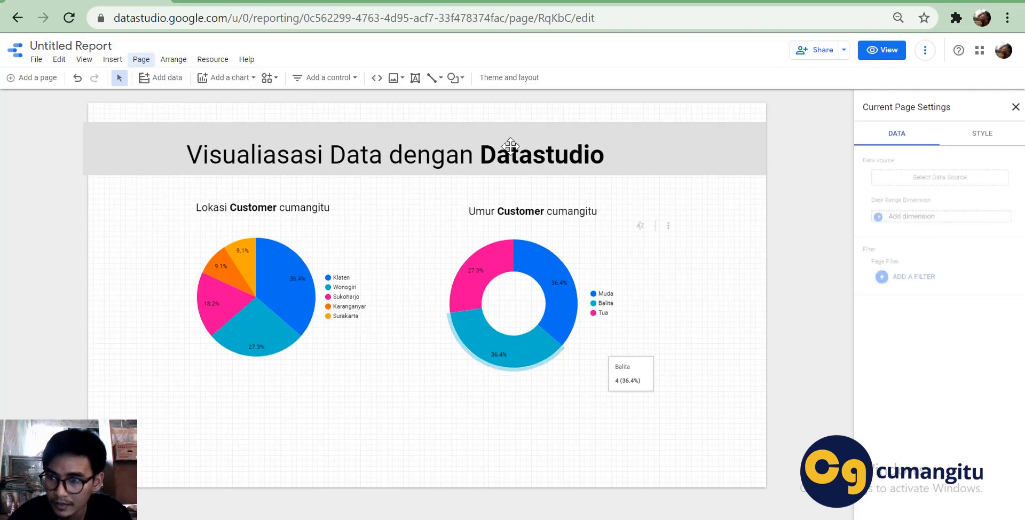
left_click(989, 135)
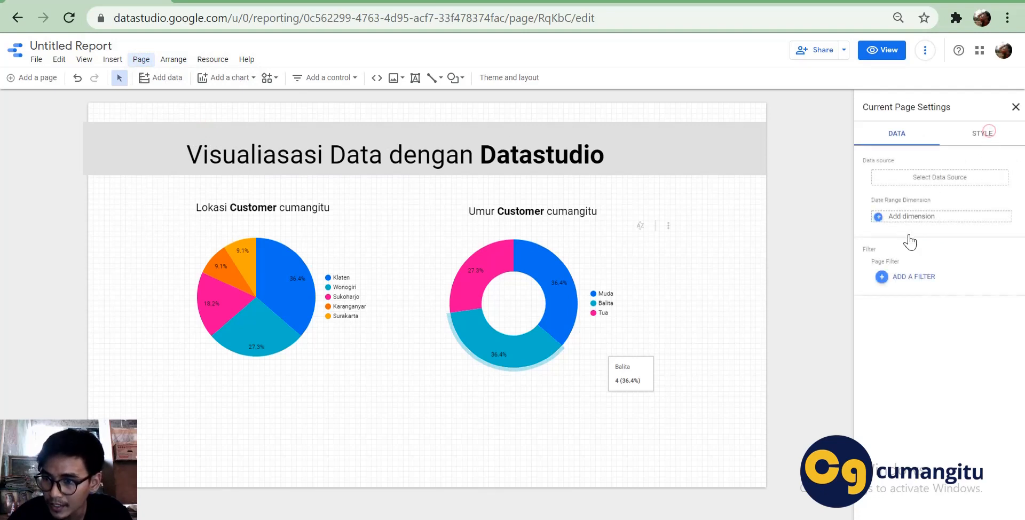
double_click(875, 261)
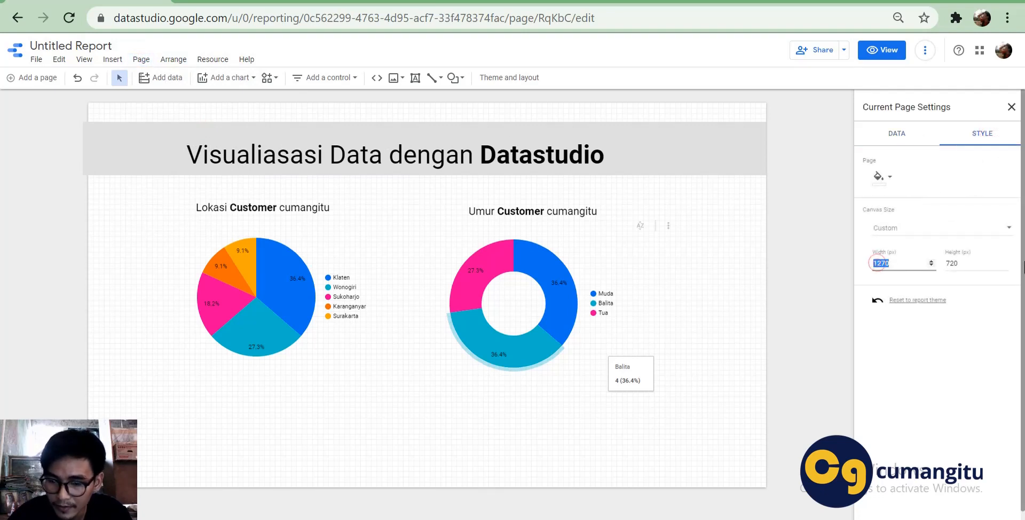
type("1.280")
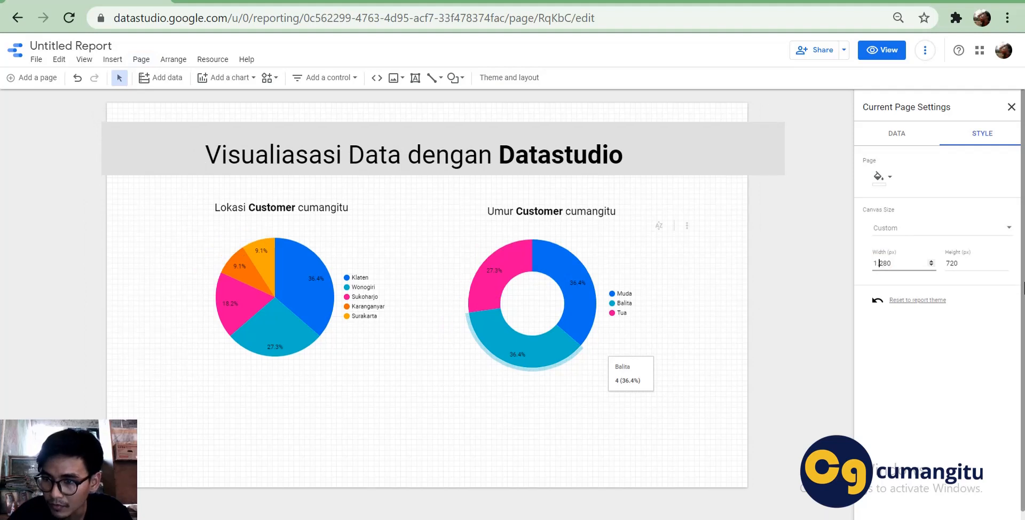
key("BackSpace")
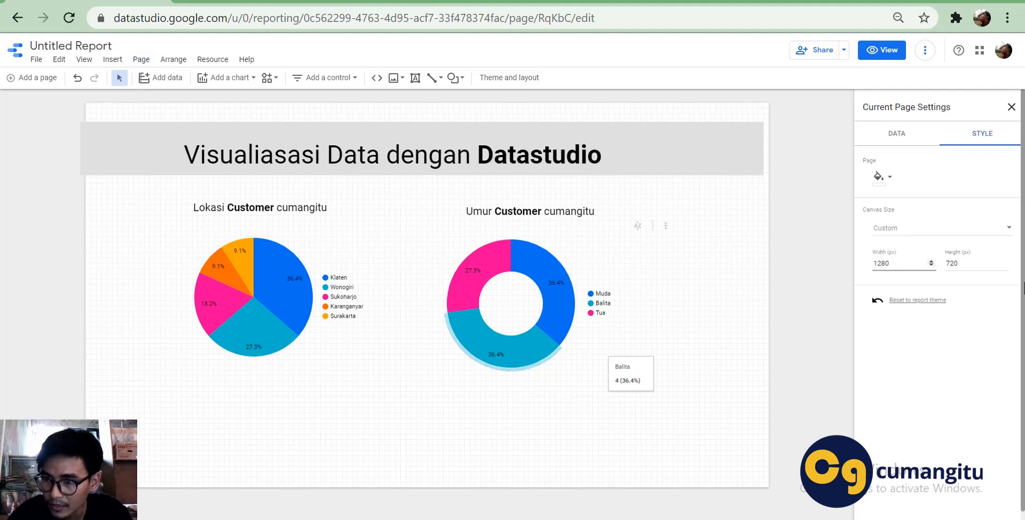
Preview the resized page in view mode, present it full screen, and leave the presentation.
left_click(892, 52)
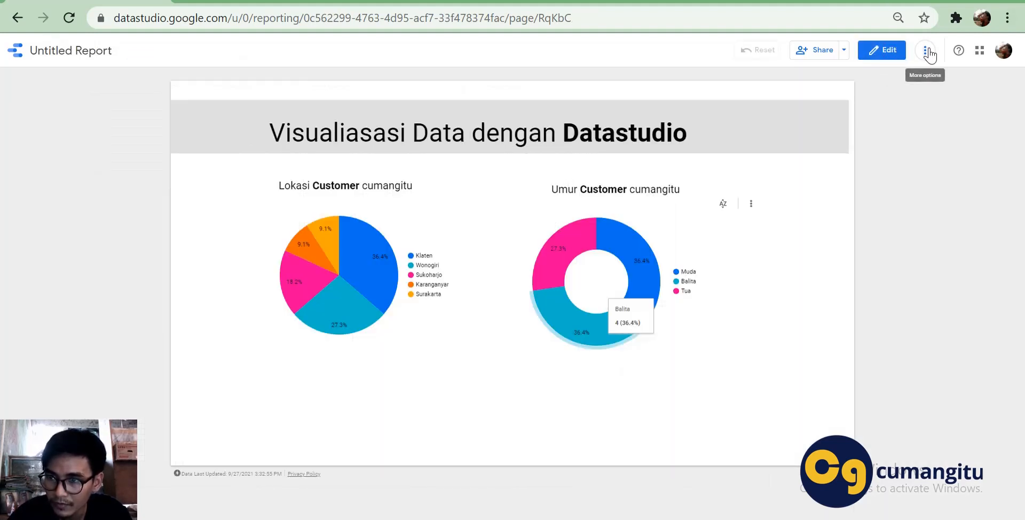
left_click(928, 53)
left_click(946, 129)
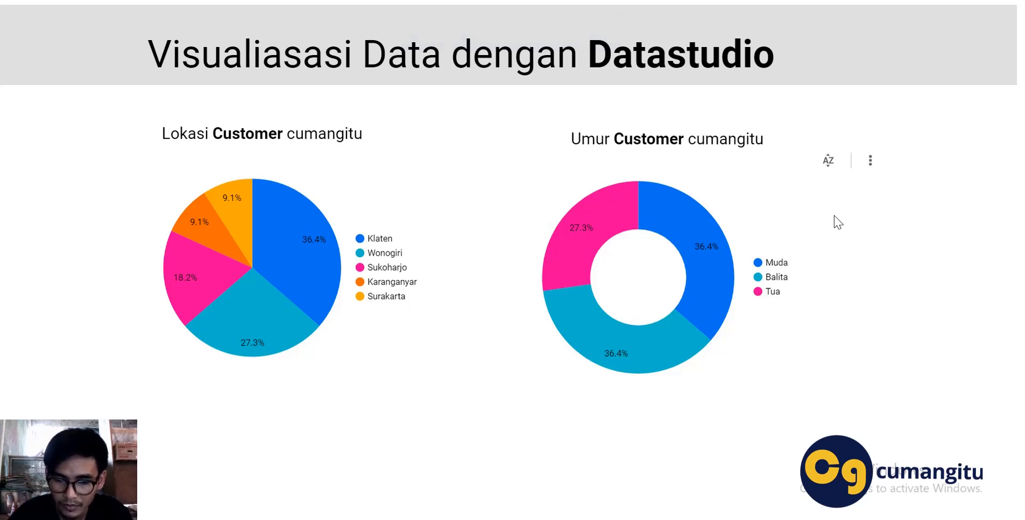
key("Escape")
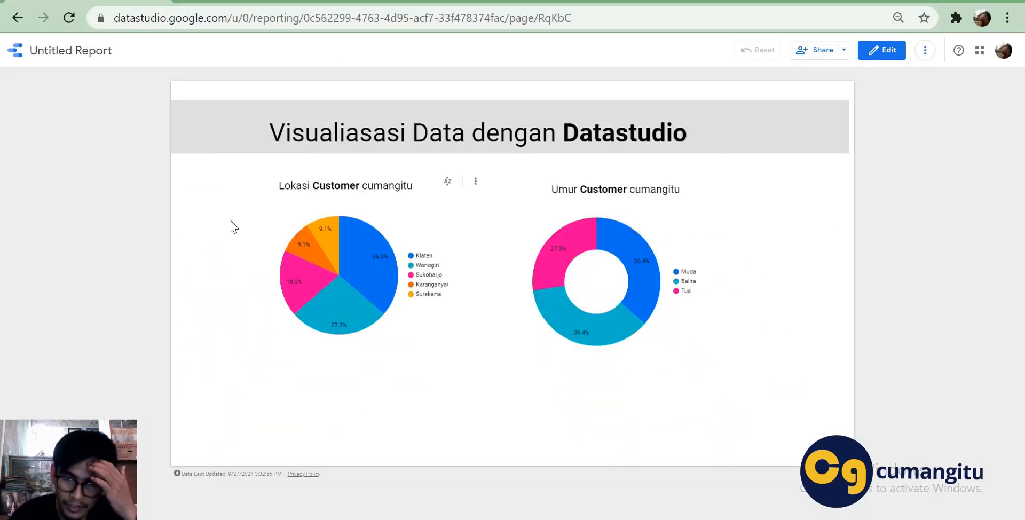
left_click_drag(33, 196, 741, 357)
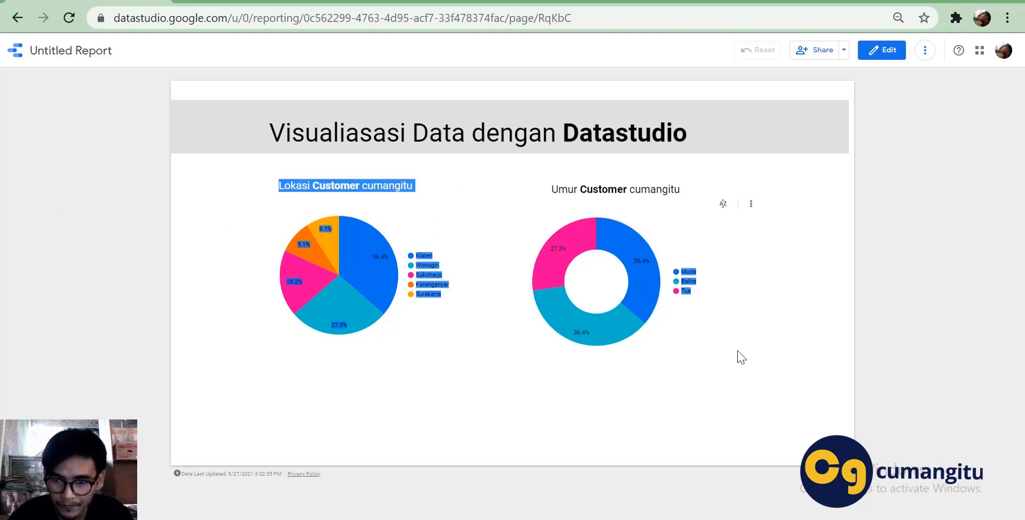
Return to edit mode, add a second page, and draw a large ellipse in the upper middle of it.
left_click(884, 50)
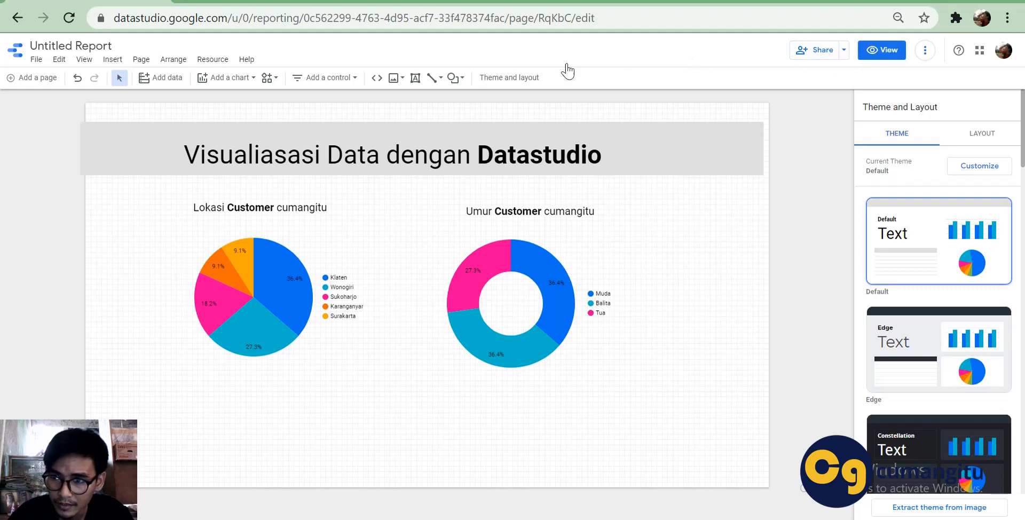
left_click(40, 80)
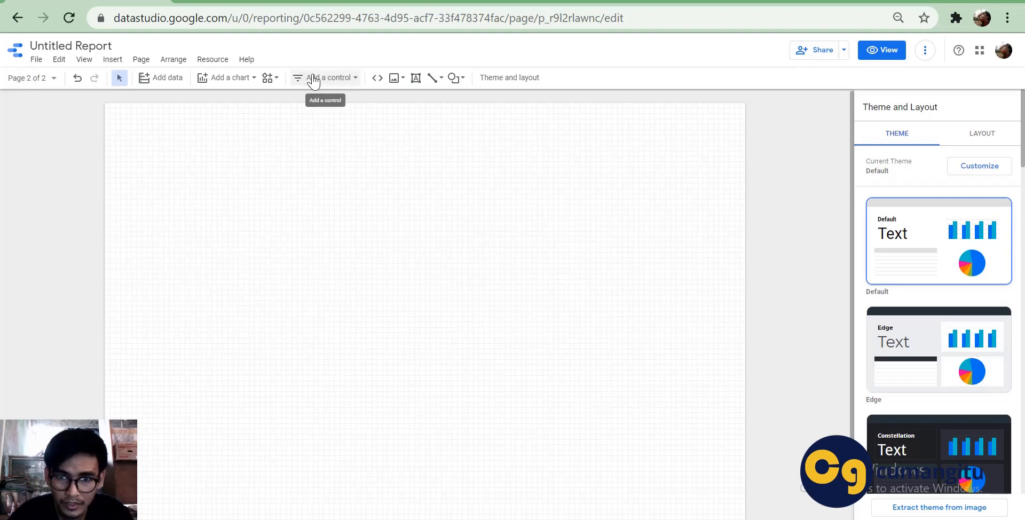
left_click(454, 78)
left_click(489, 122)
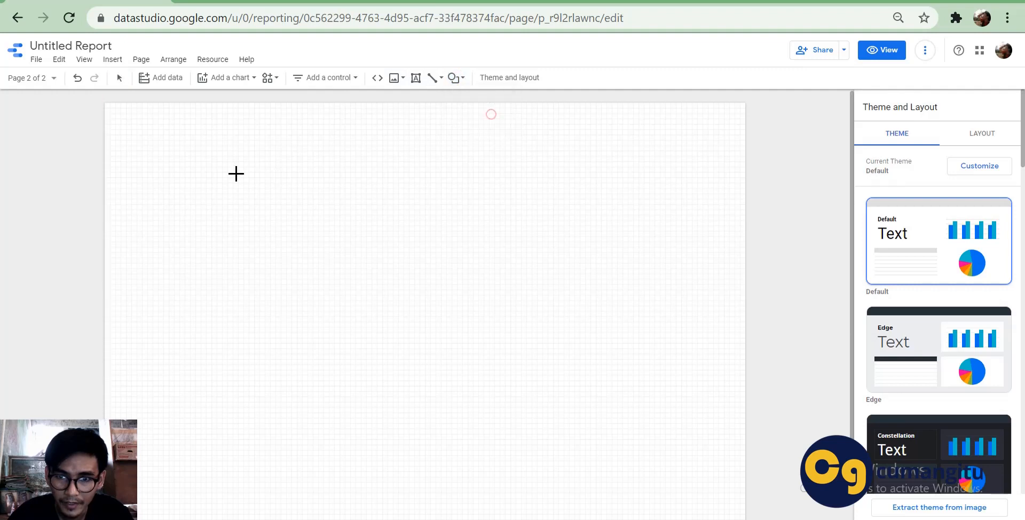
left_click_drag(222, 168, 521, 371)
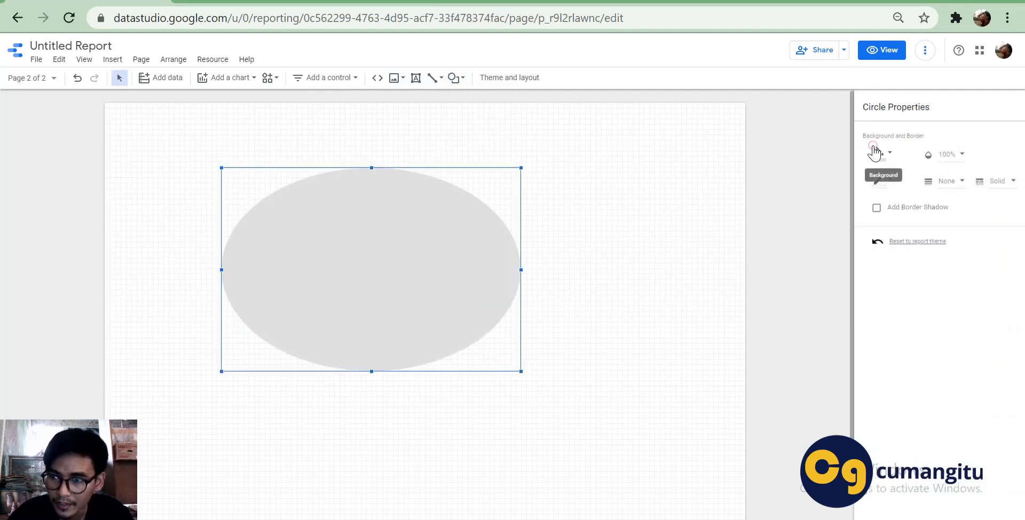
Fill the ellipse on page 2 with blue and deselect it.
left_click(874, 152)
left_click(961, 231)
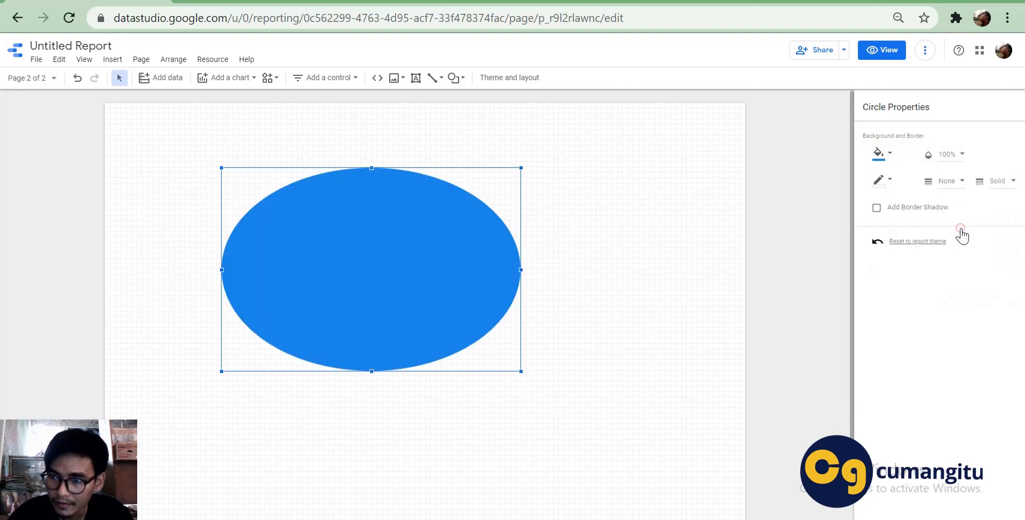
left_click(788, 213)
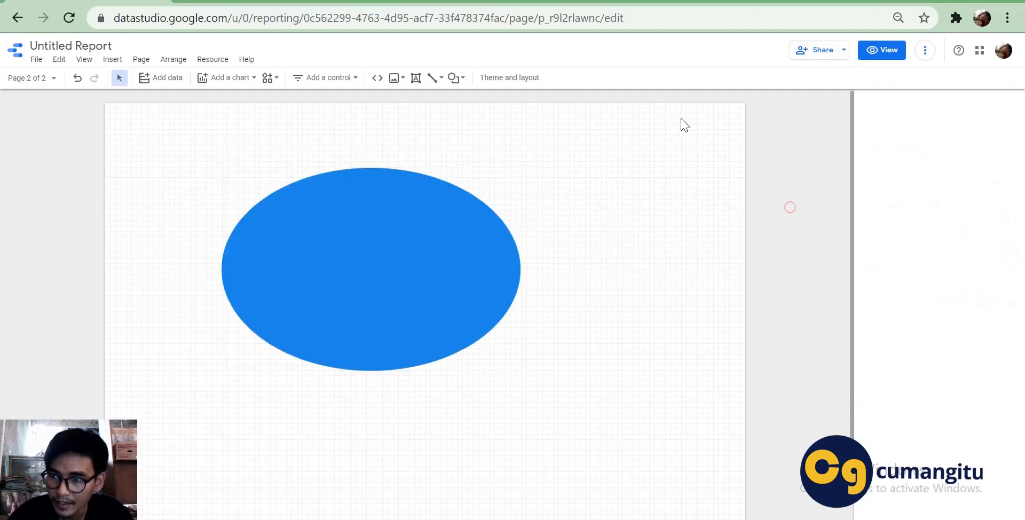
Open the list of connectors for adding data to the report and close it without connecting any.
left_click(146, 86)
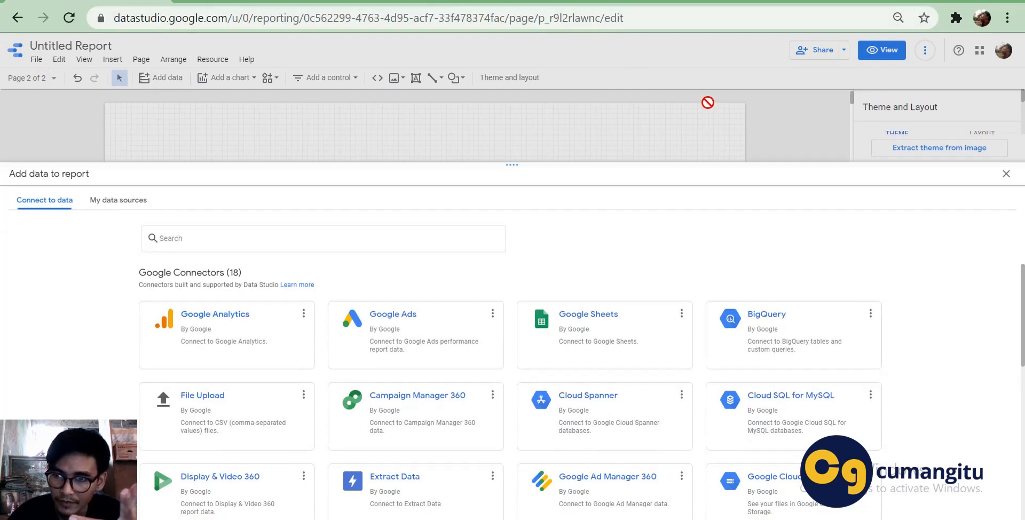
left_click(1006, 173)
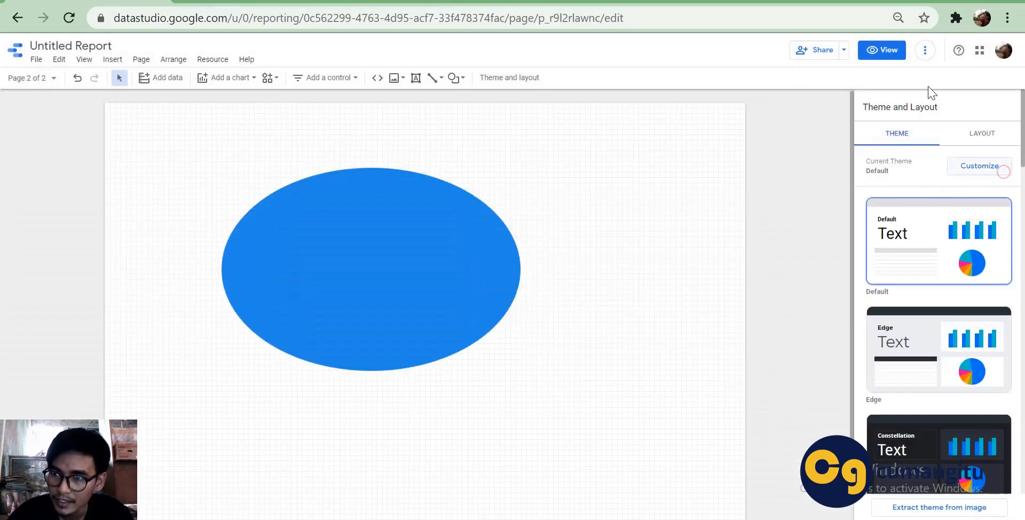
Preview page 2 in view mode, present it full screen, exit, and select Page 2 in the page navigation.
left_click(880, 53)
left_click(924, 51)
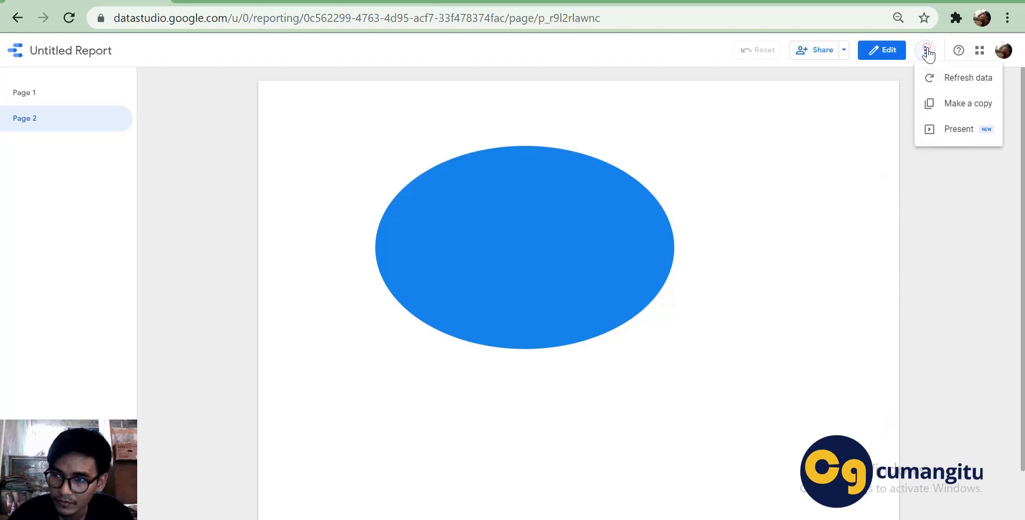
left_click(950, 134)
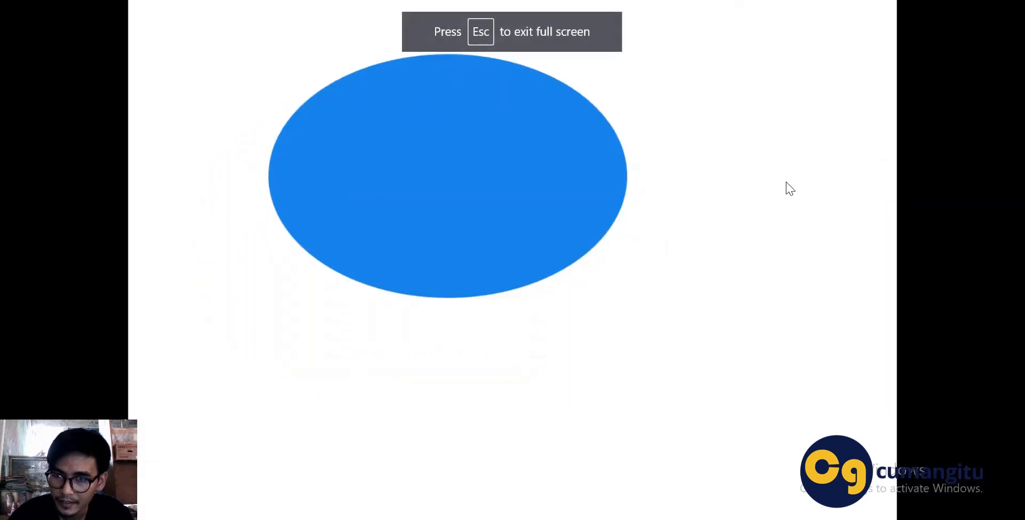
key("Escape")
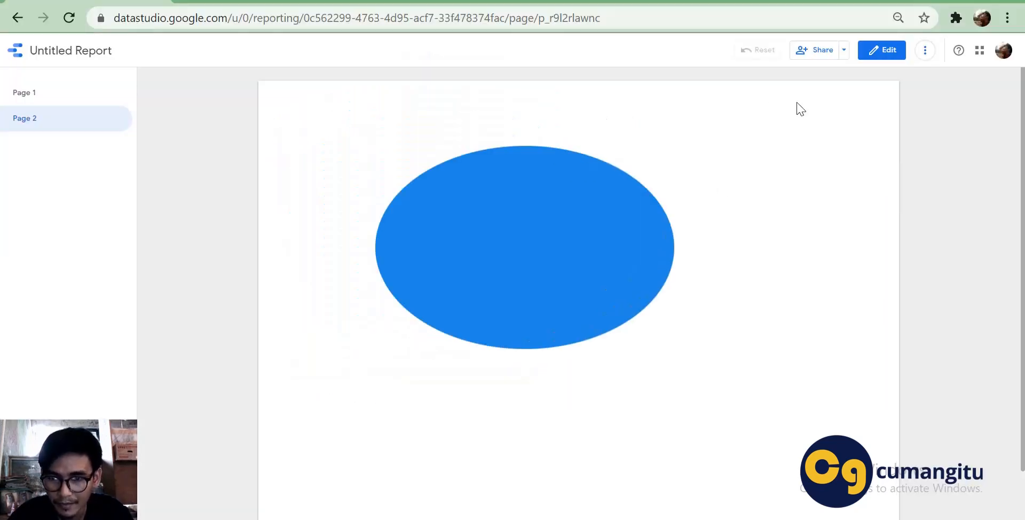
left_click(62, 119)
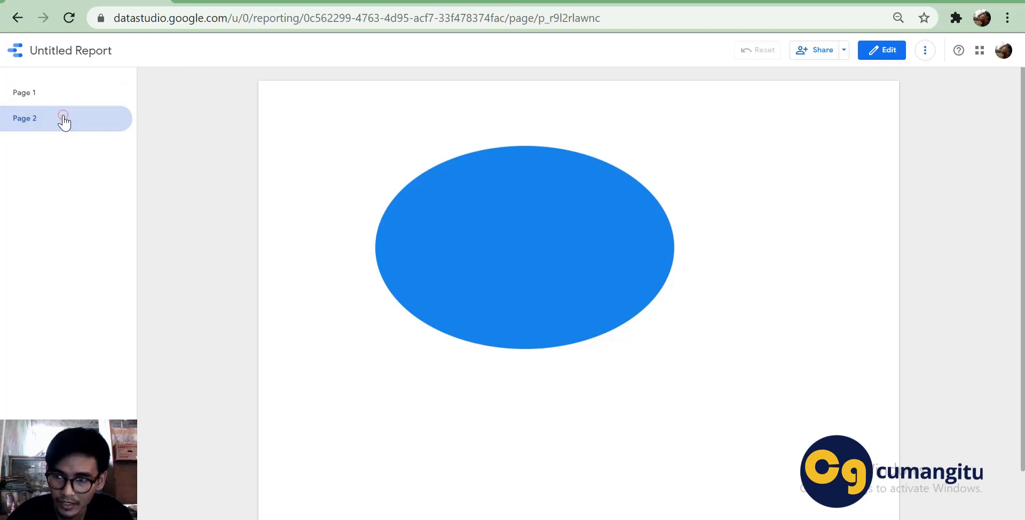
Return to edit mode, set page 2's canvas size to 1280 × 720 px, and move the blue ellipse to the page's horizontal centre.
left_click(868, 54)
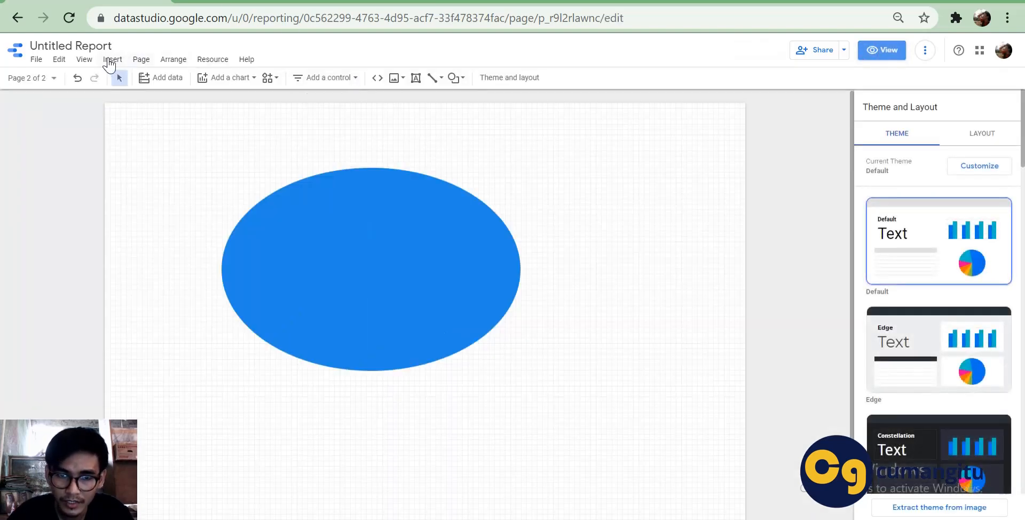
left_click(141, 60)
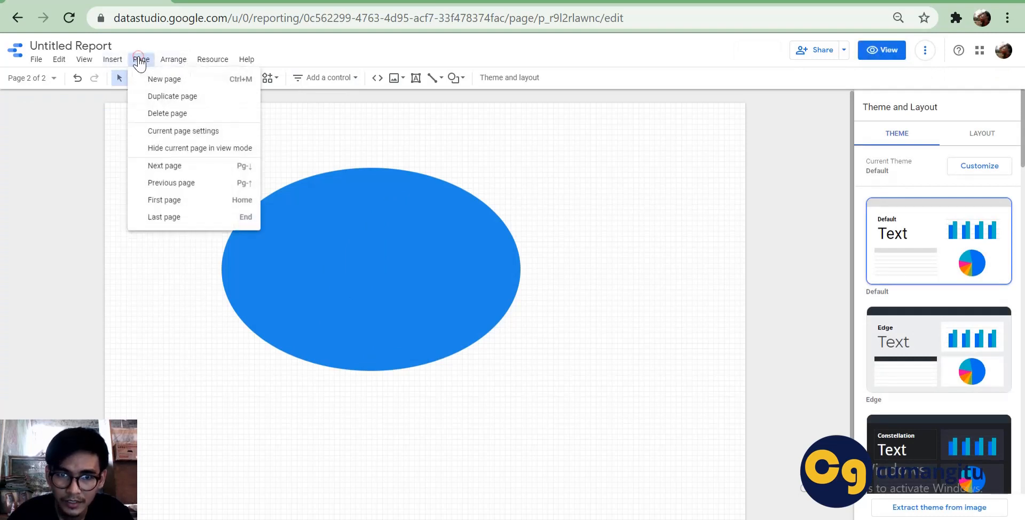
left_click(205, 126)
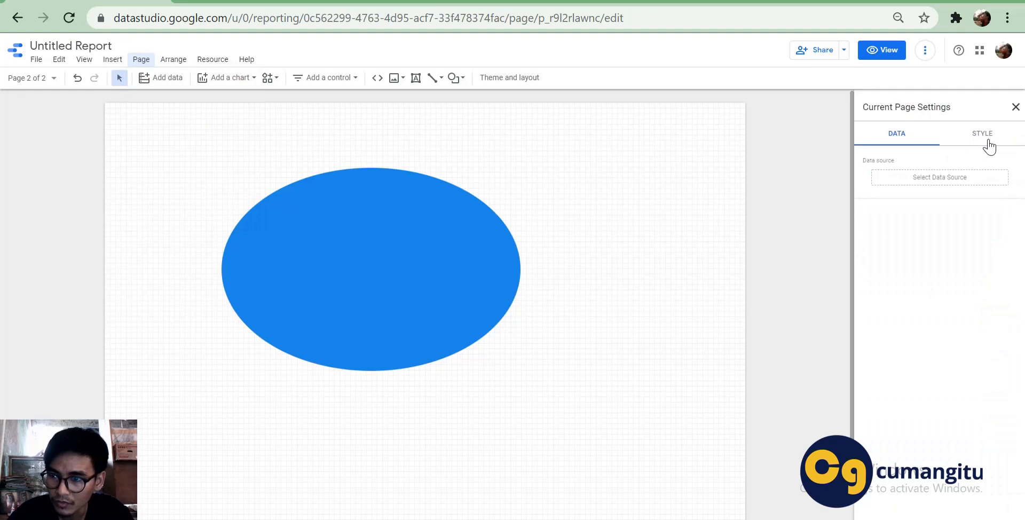
left_click(987, 142)
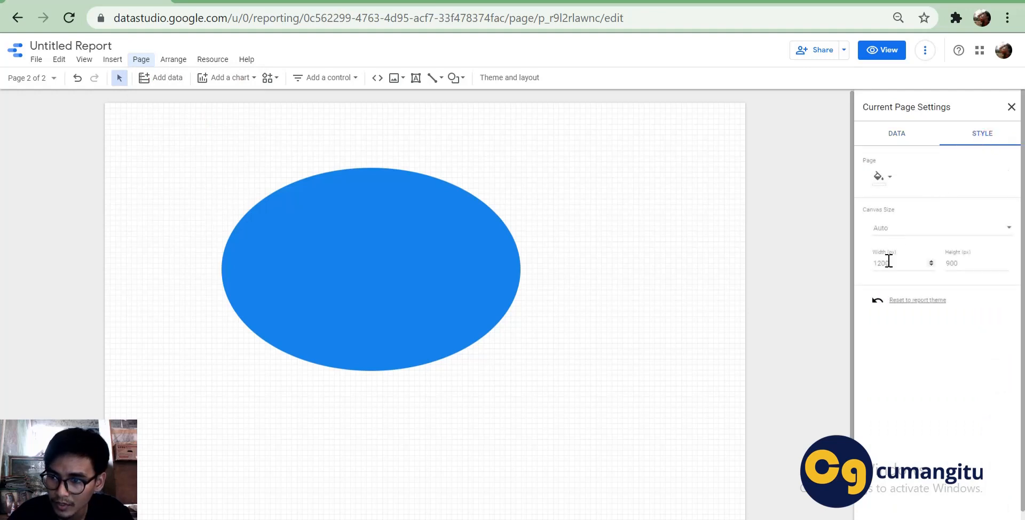
left_click(885, 263)
left_click(885, 264)
type("2")
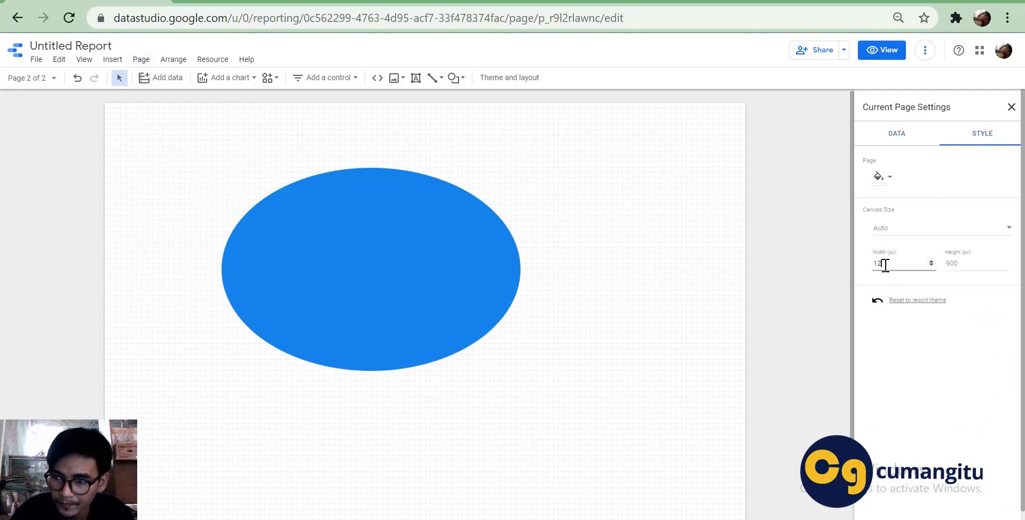
type("80")
key("Tab")
type("720")
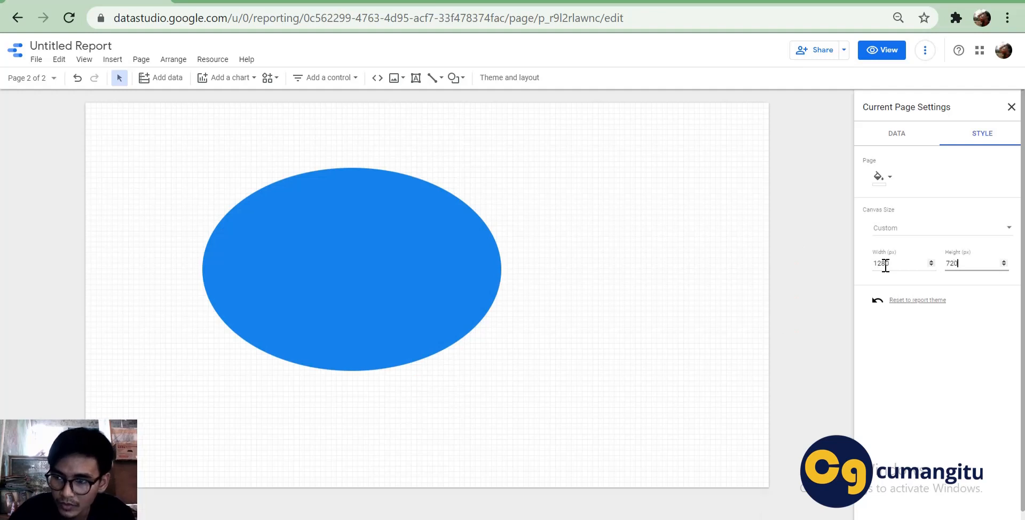
left_click(795, 269)
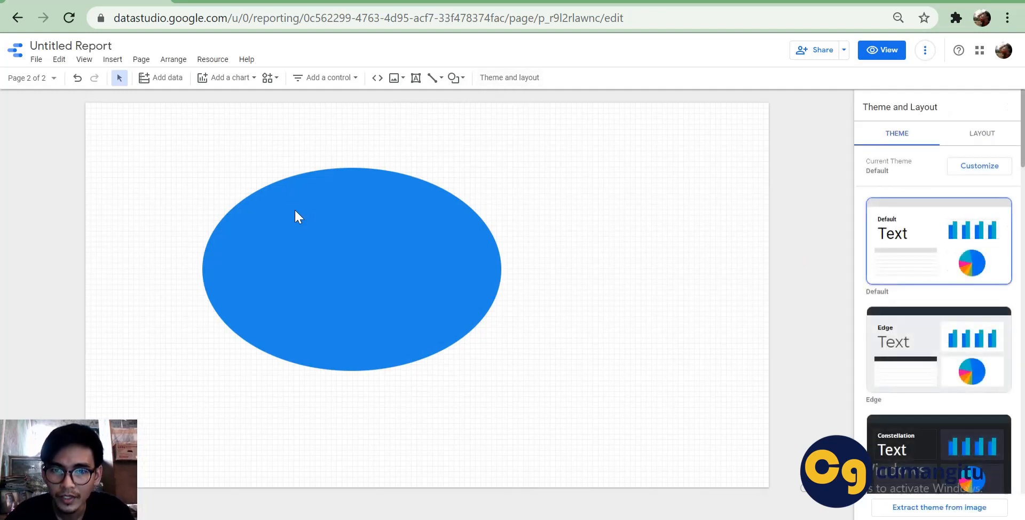
left_click_drag(298, 216, 373, 220)
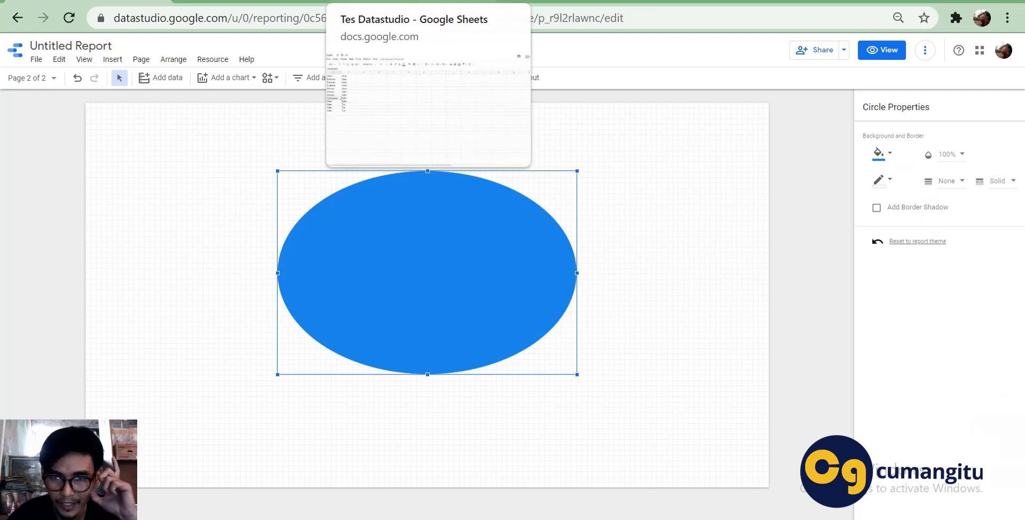
Switch to the Tes Datastudio spreadsheet in Google Sheets and change cell C6 in the Umur column to Muda.
left_click(373, 1)
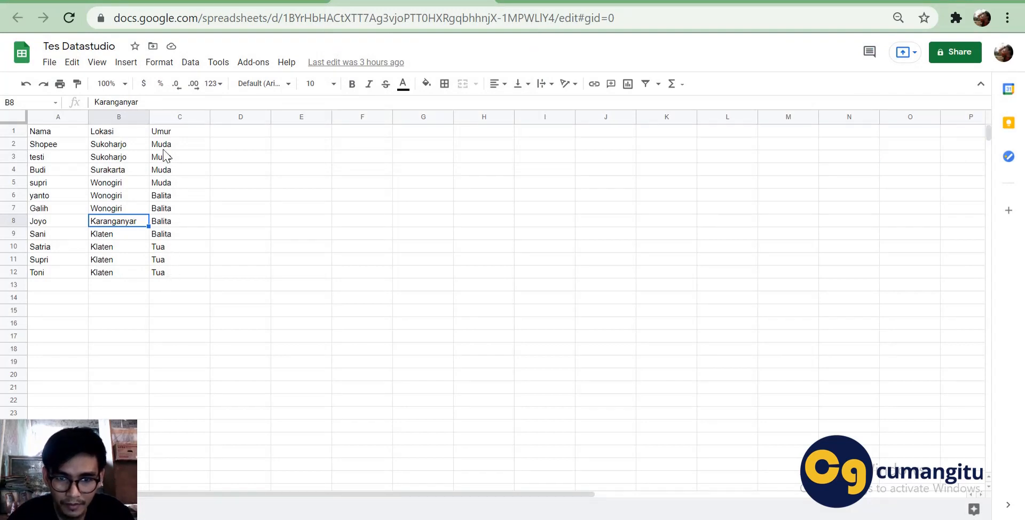
left_click(162, 196)
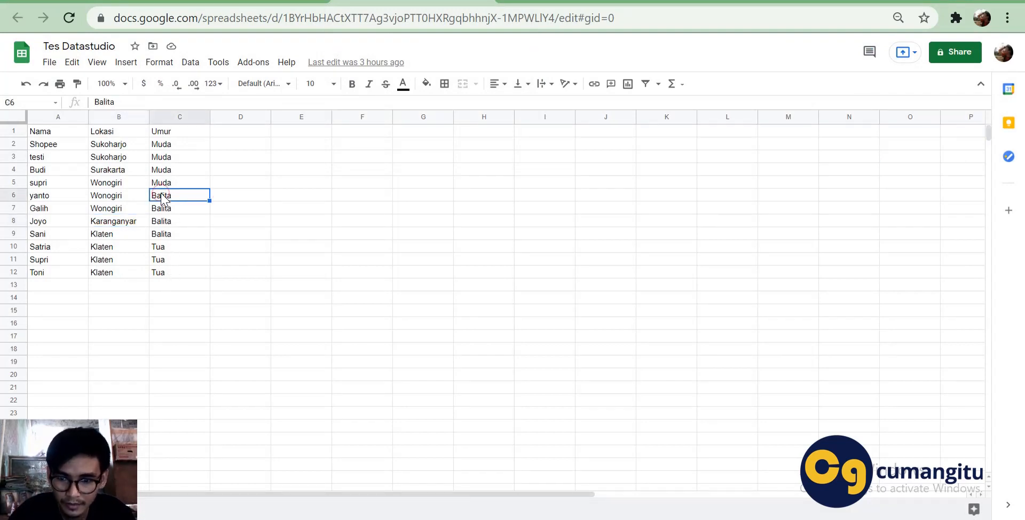
type("Muda")
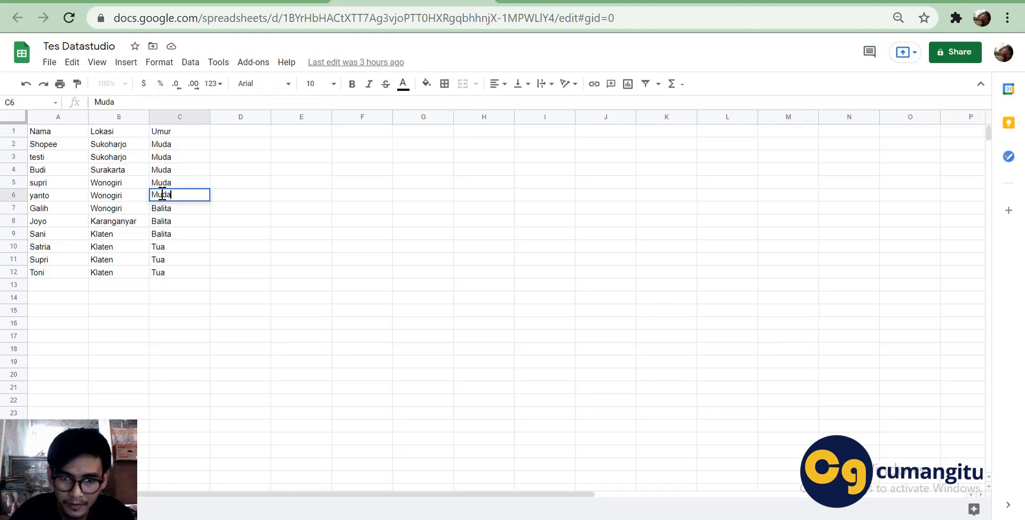
key("Down")
Change the remaining Balita entries in cells C7 to C9 of the Umur column to Tua.
key("Down")
key("Down")
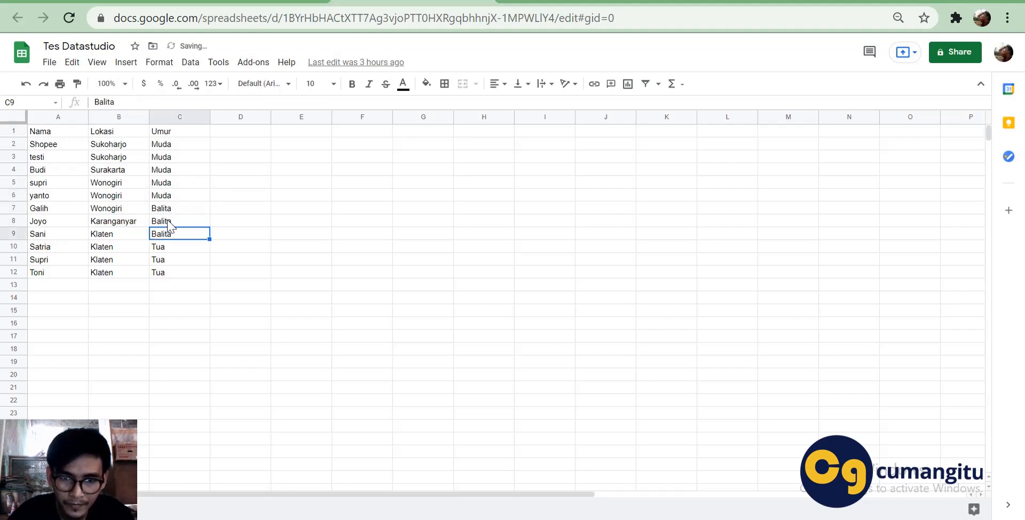
type("Tua")
key("Up")
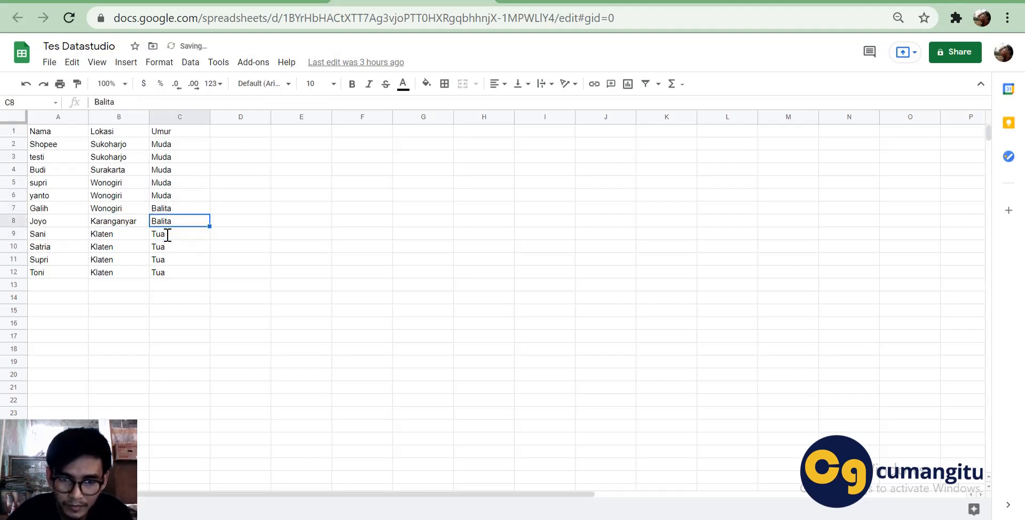
type("Tua")
key("Up")
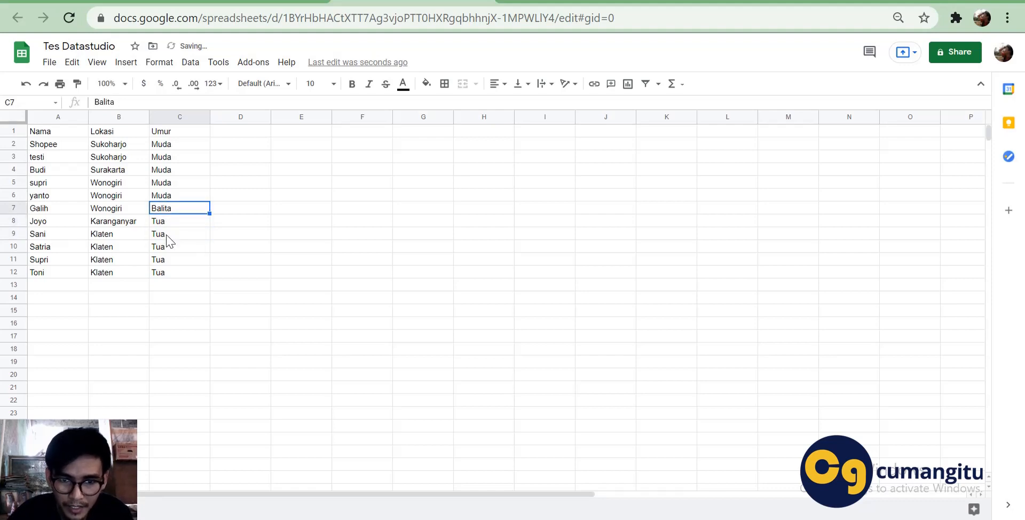
type("Tua")
Go through the Umur column cell by cell to compare the Muda and Tua entries.
key("Up")
key("Up")
key("Up")
key("Up")
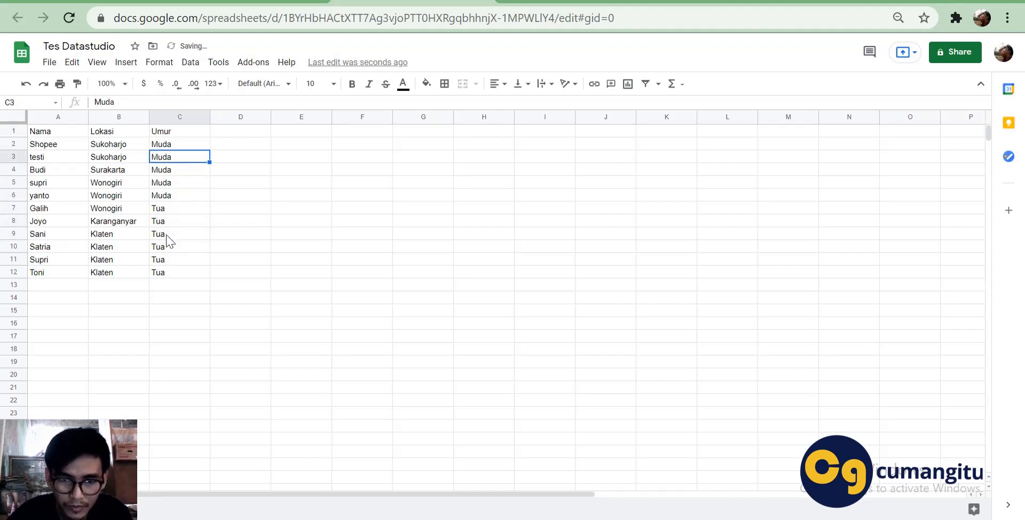
key("Up")
key("Up")
key("Down")
key("Down")
key("Down")
key("Down")
key("Down")
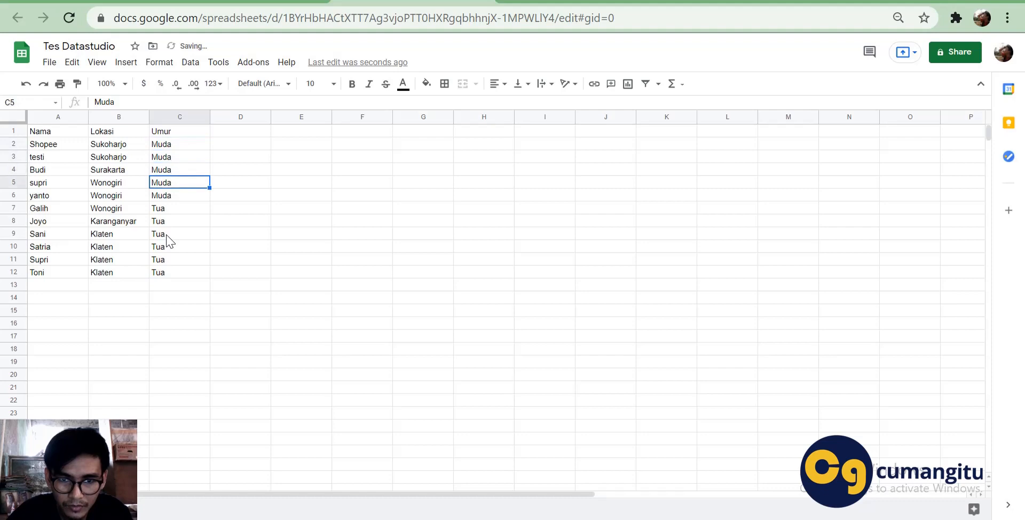
key("Down")
key("Down")
key("Down")
key("Down")
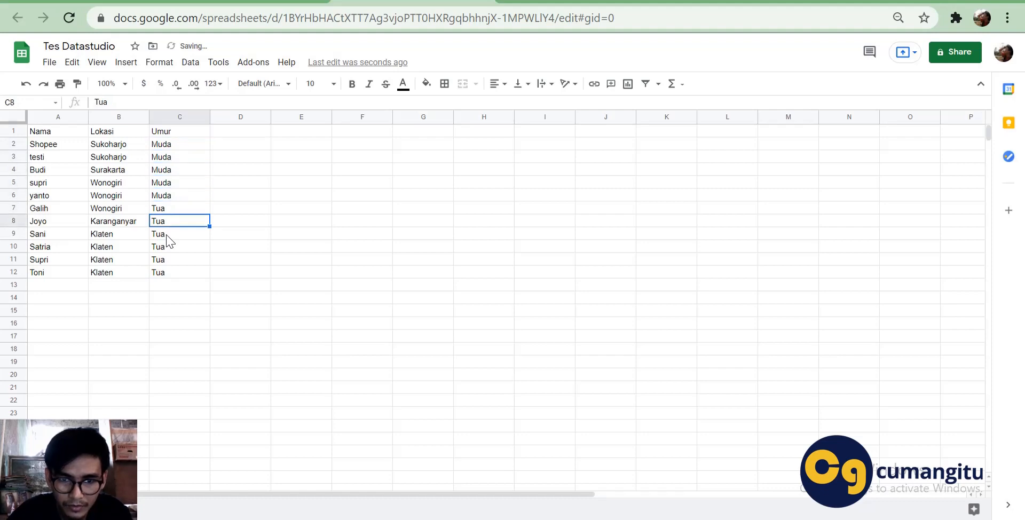
key("Down")
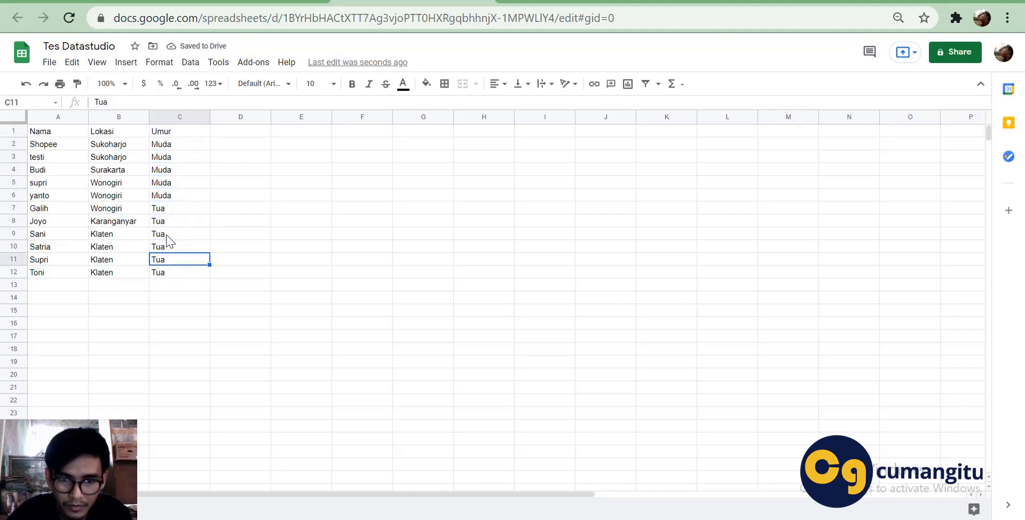
Add a customer in row 13 with Umur Muda, Lokasi Sukoharjo and the customer's first name under Nama.
key("Down")
key("Down")
type("Mud")
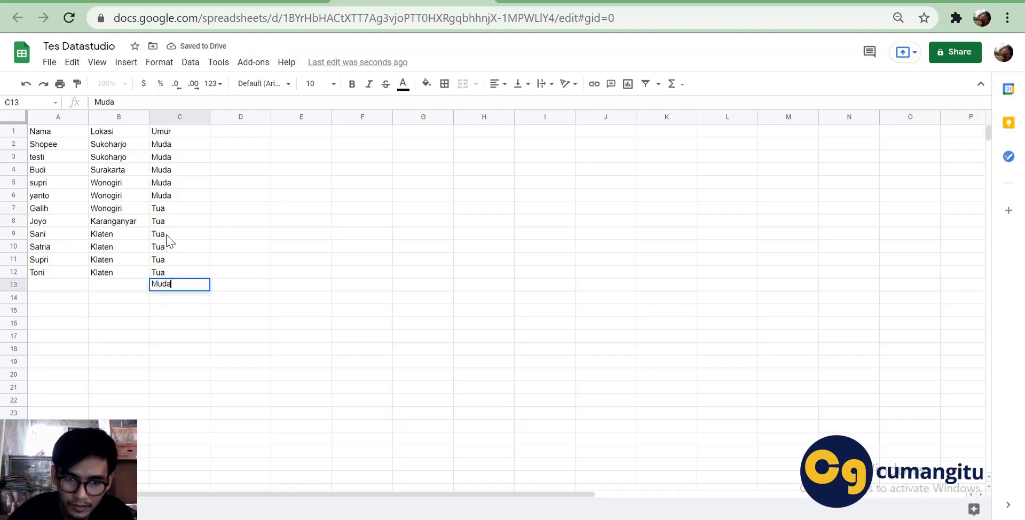
key("Left")
key("Left")
key("Right")
type("Sukohar")
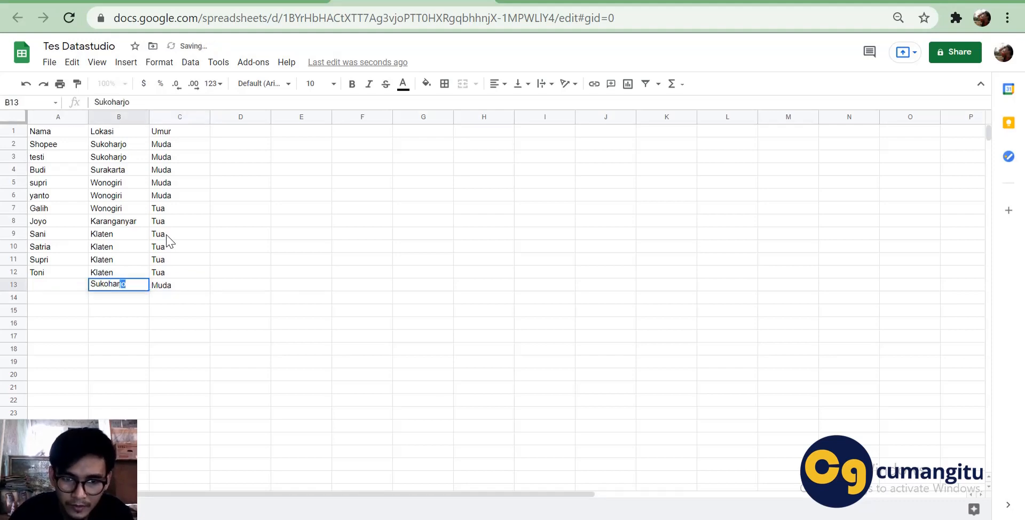
key("Left")
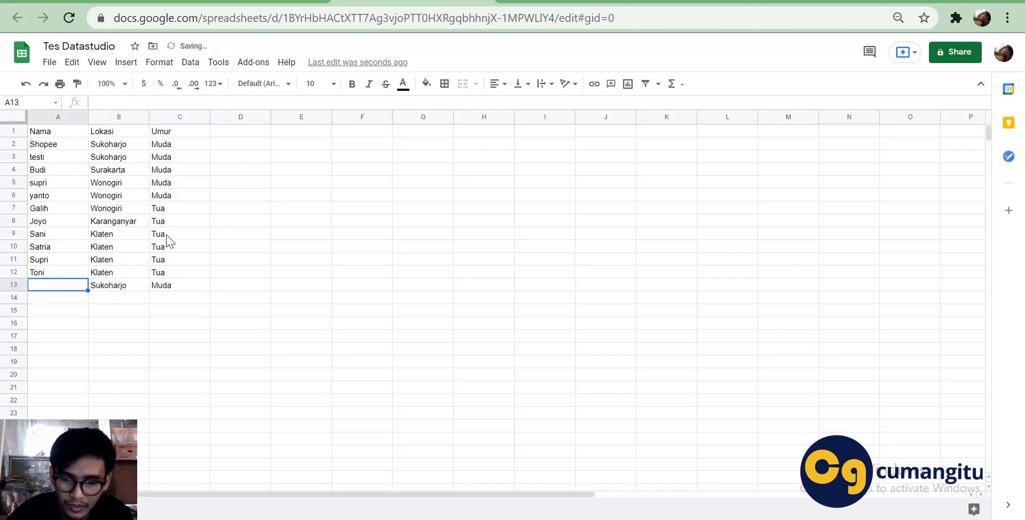
type("Ja")
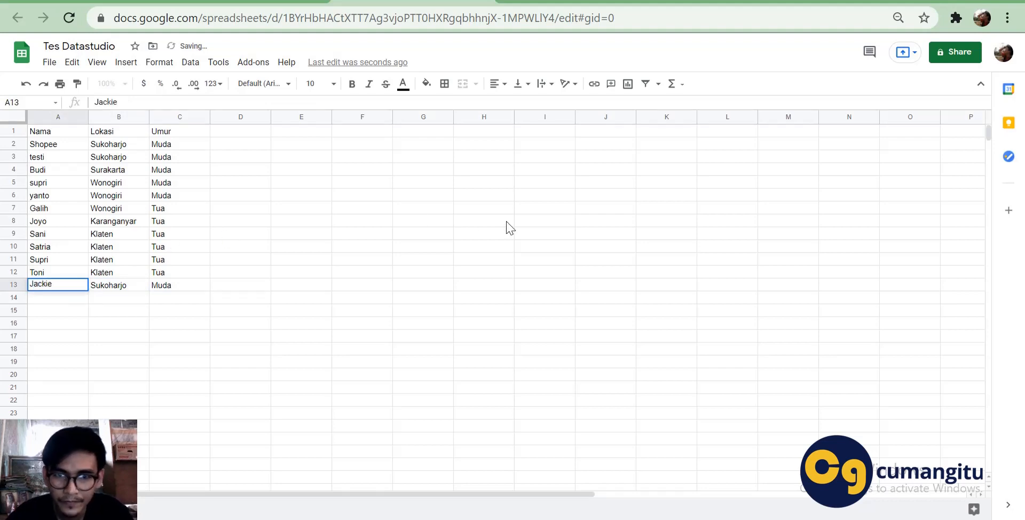
type("ckie")
left_click(555, 237)
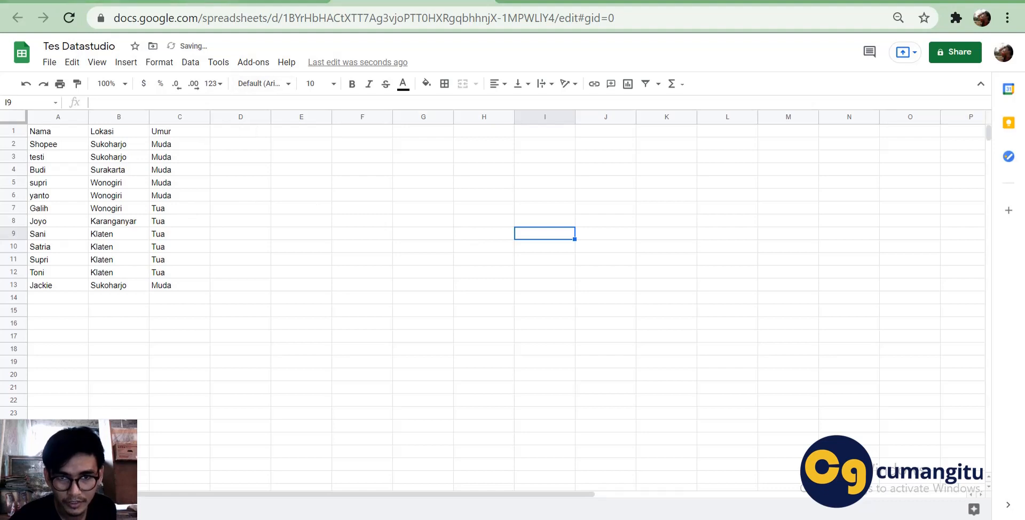
Switch back to the Data Studio report, go to page 1, and refresh the report data.
left_click(91, 1)
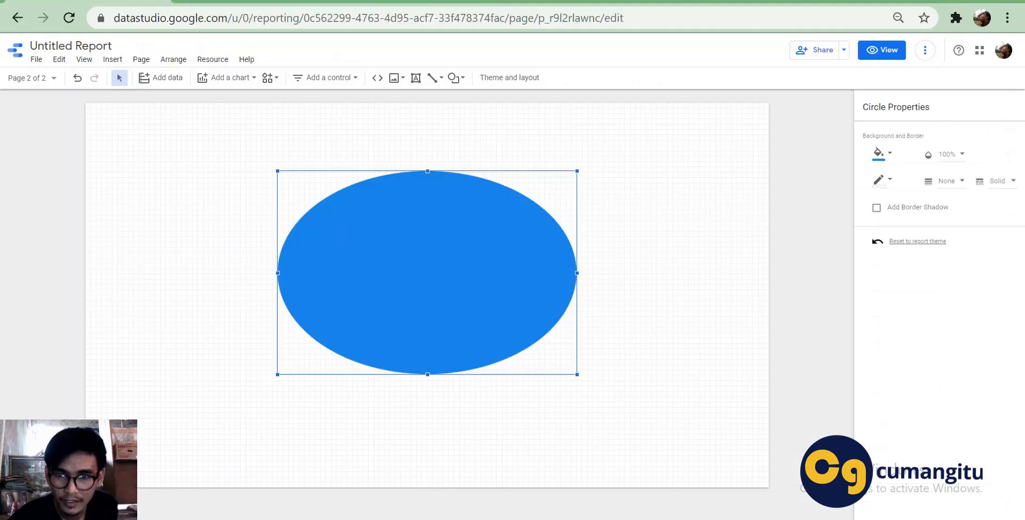
left_click(27, 80)
left_click(59, 129)
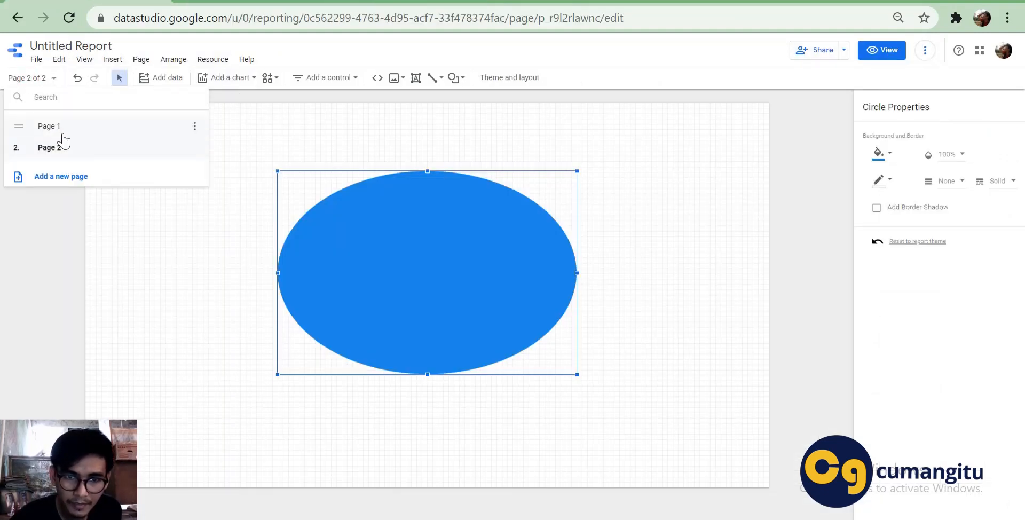
left_click(927, 54)
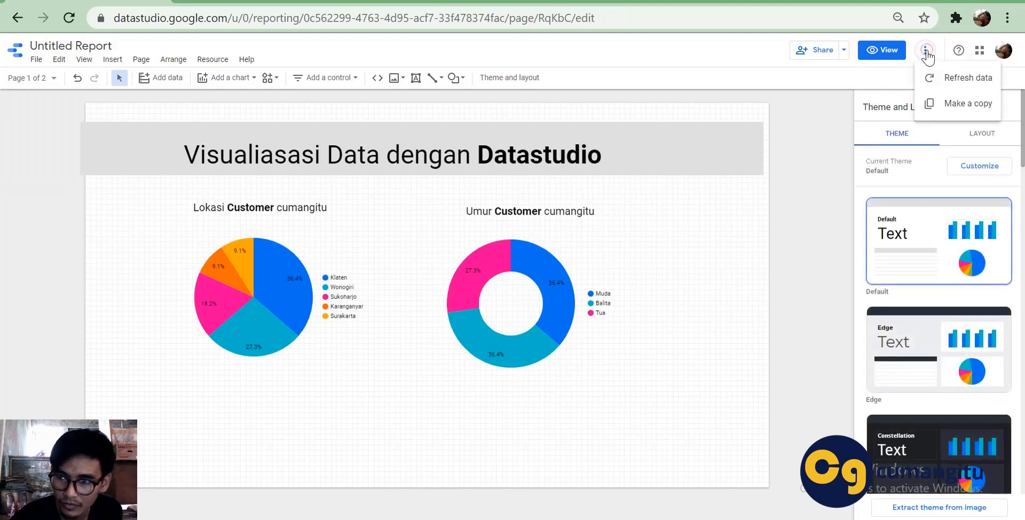
left_click(951, 80)
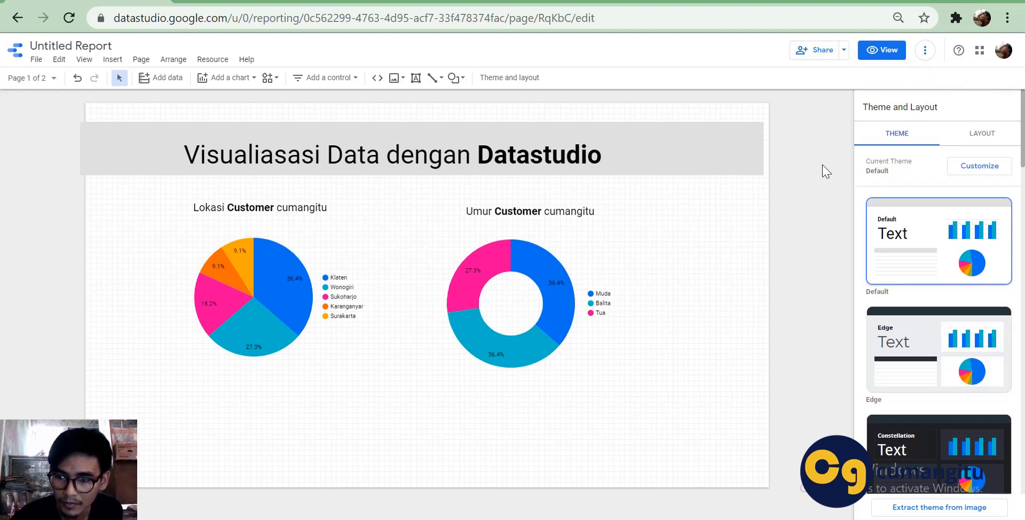
Refresh the report data again and stretch the grey title banner to the page's right edge.
left_click(733, 163)
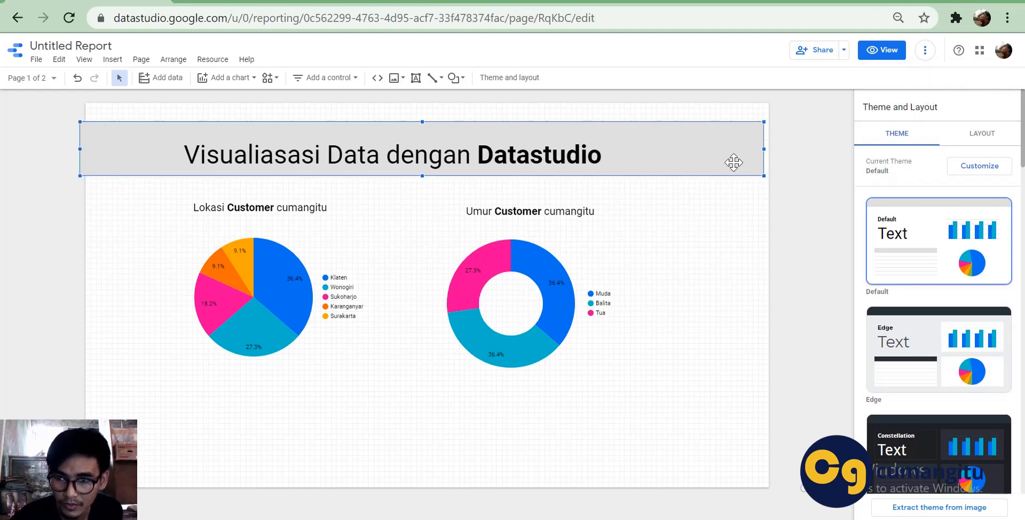
left_click(924, 52)
left_click(945, 80)
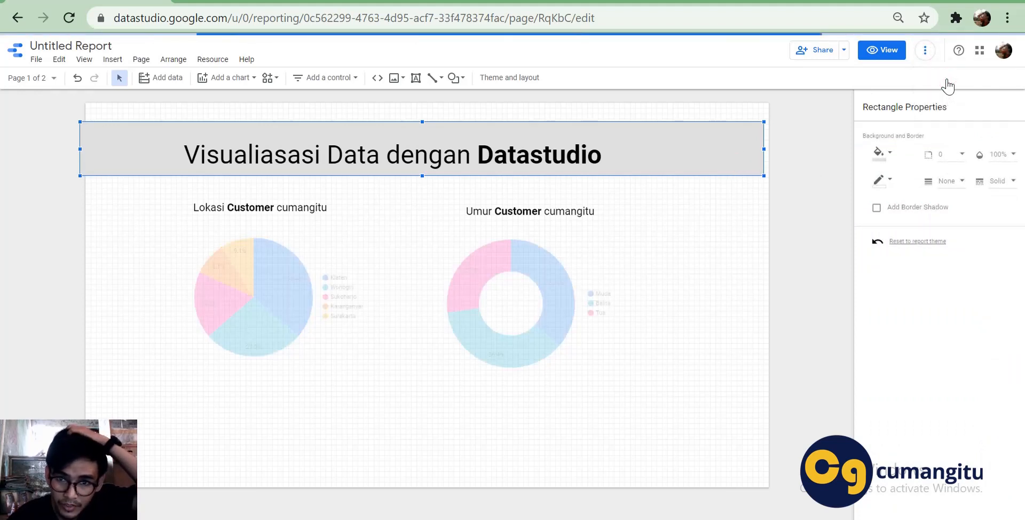
left_click_drag(764, 149, 769, 149)
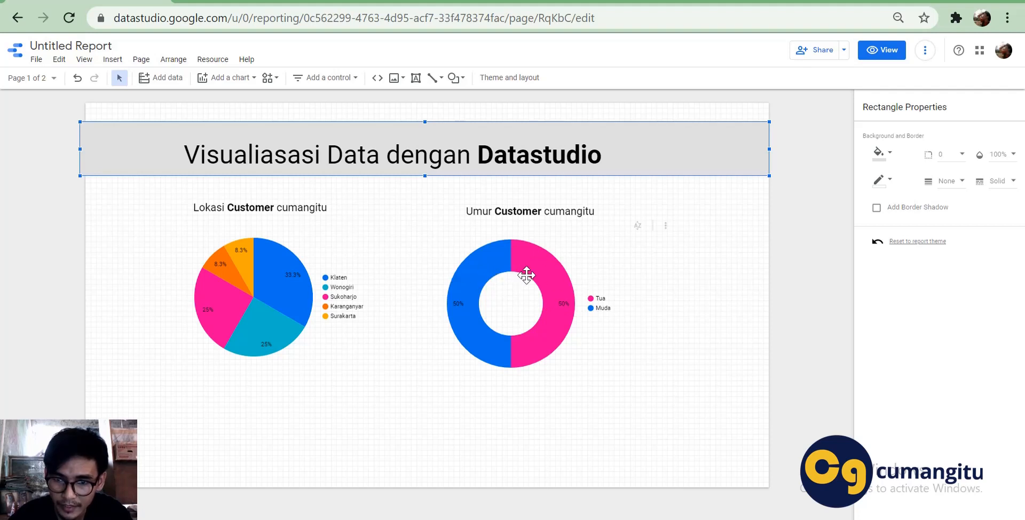
Preview page 1 in view mode, present it full screen to check the updated charts, and exit the presentation.
left_click(925, 50)
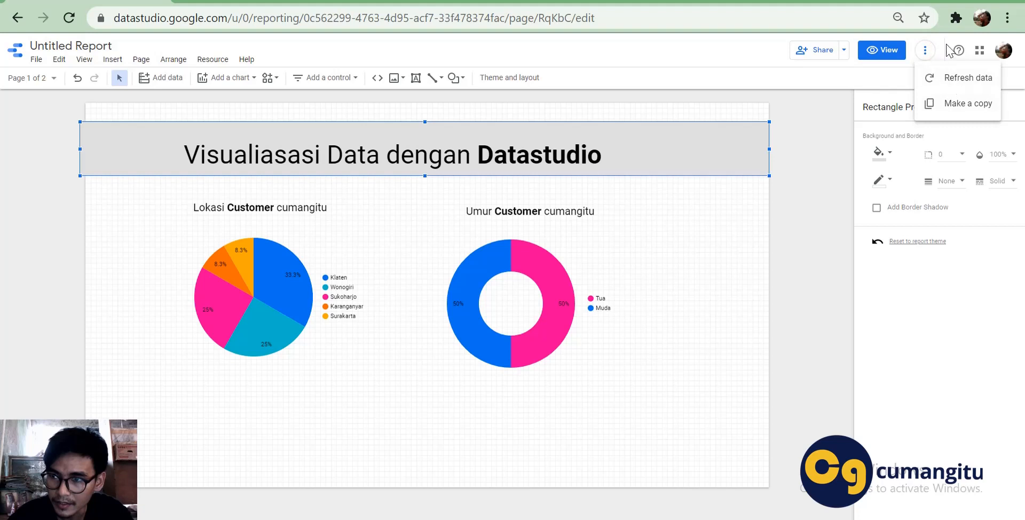
left_click(885, 53)
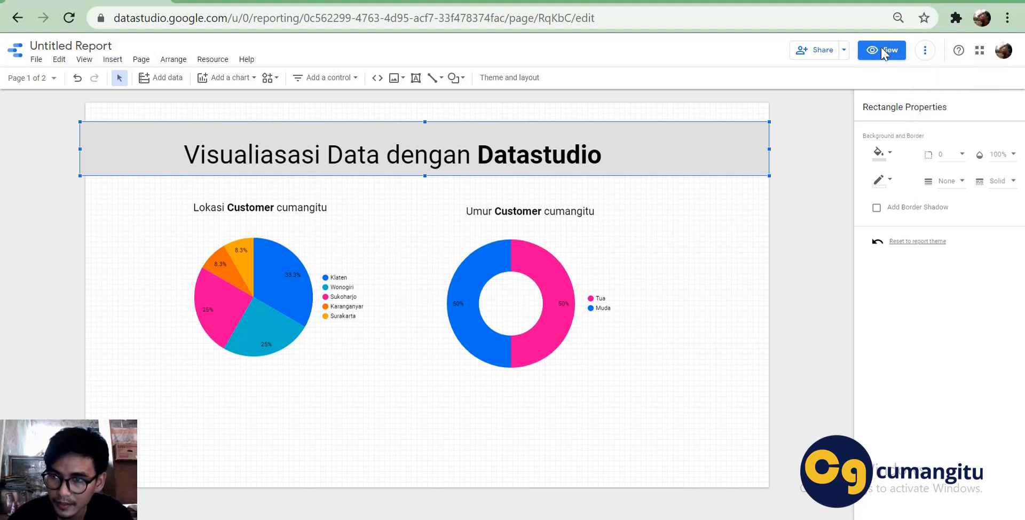
left_click(883, 53)
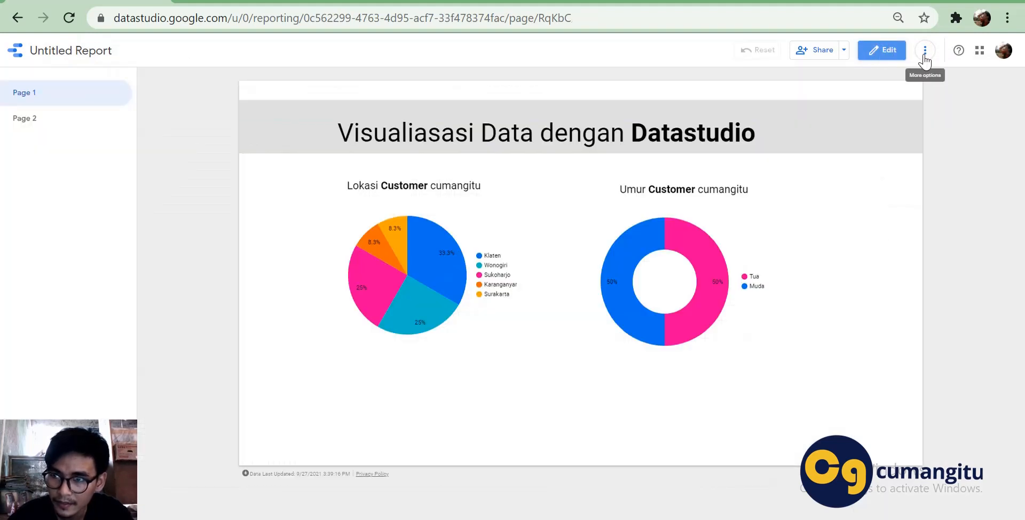
left_click(924, 51)
left_click(943, 127)
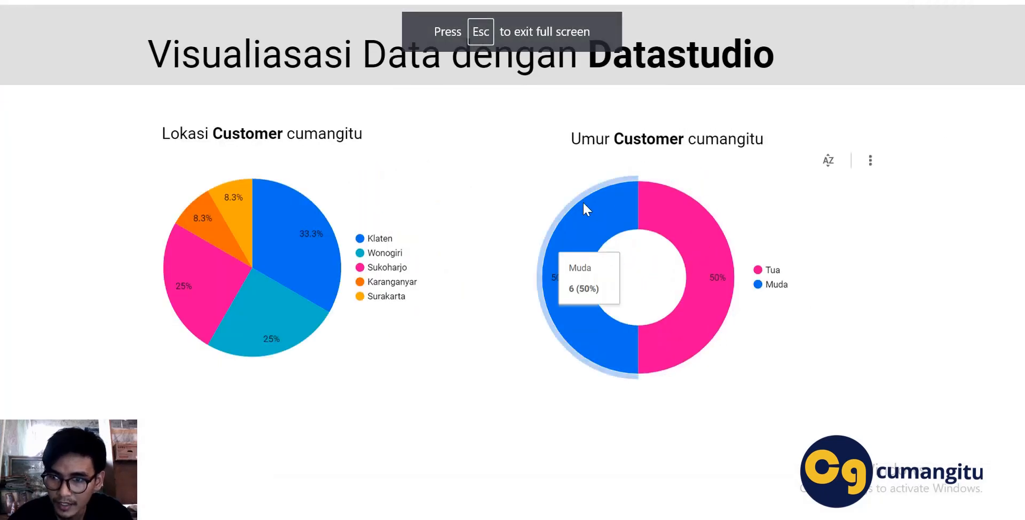
key("Escape")
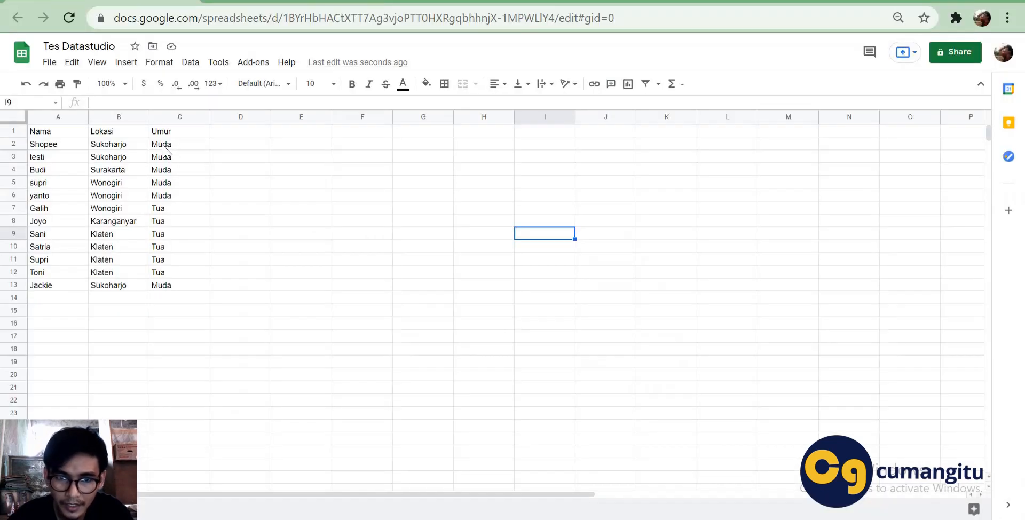
Review the customers' Umur values in rows 2 to 13 of the spreadsheet against the age chart.
left_click(165, 146)
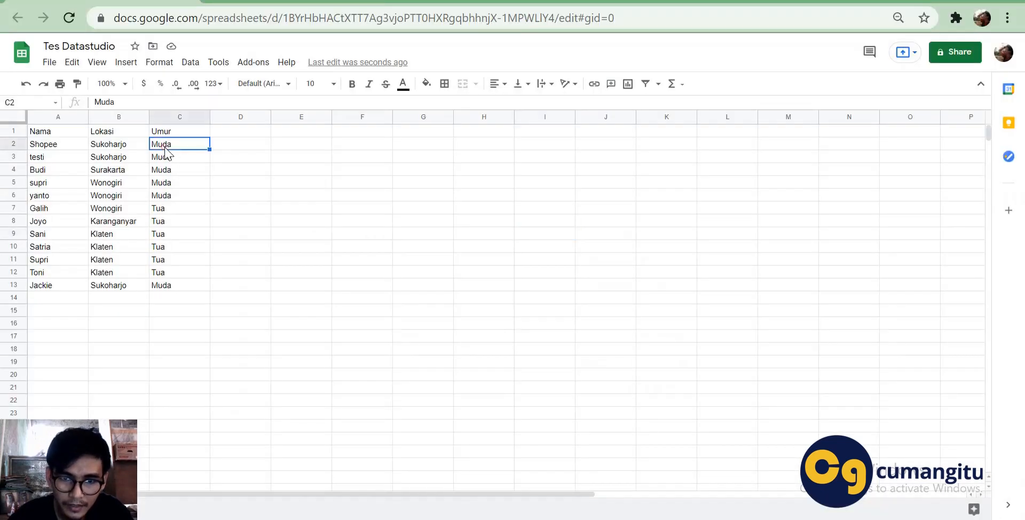
key("Down")
key("Down")
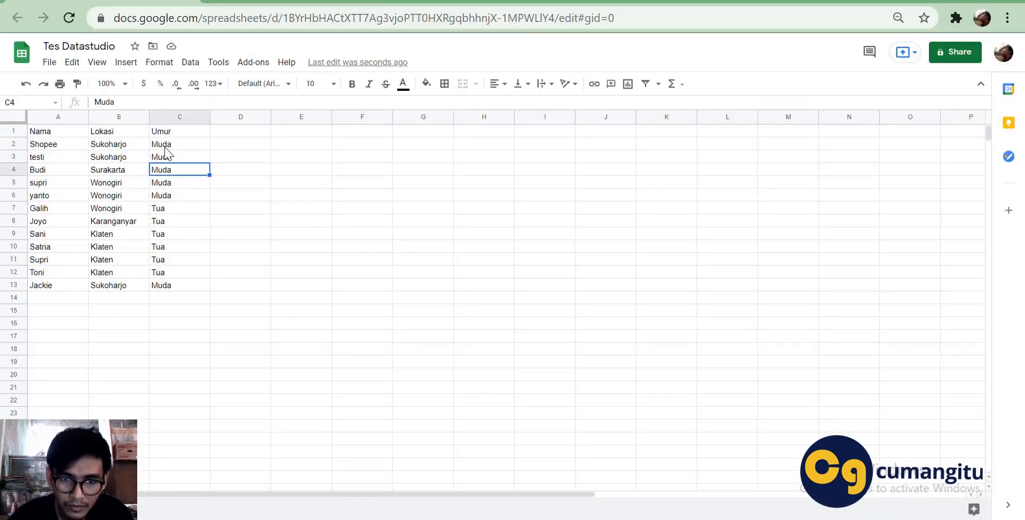
key("Down")
key("Down")
key("Down")
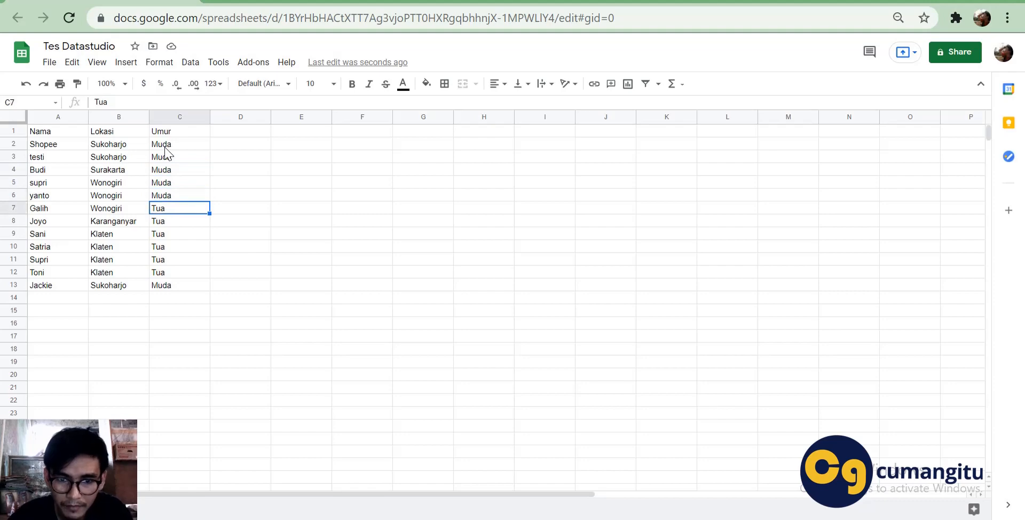
left_click(161, 286)
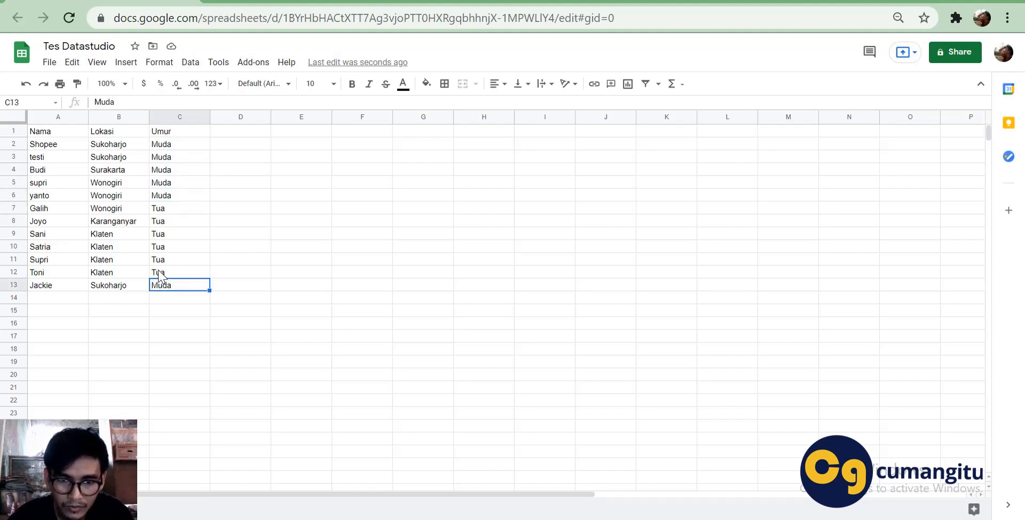
left_click(160, 272)
left_click(160, 260)
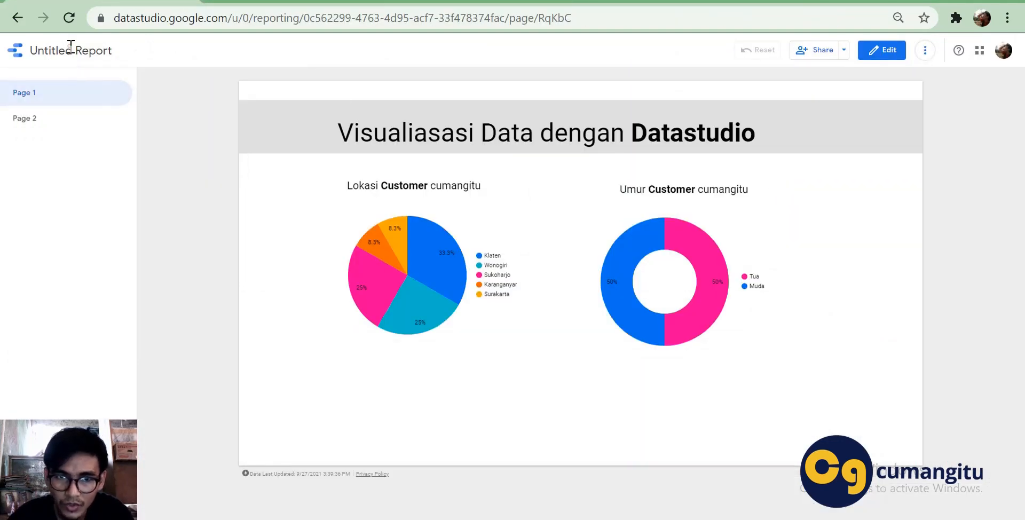
Return to the Data Studio report, examine its sharing settings and the available link-sharing access levels, and close them without changes.
left_click(111, 52)
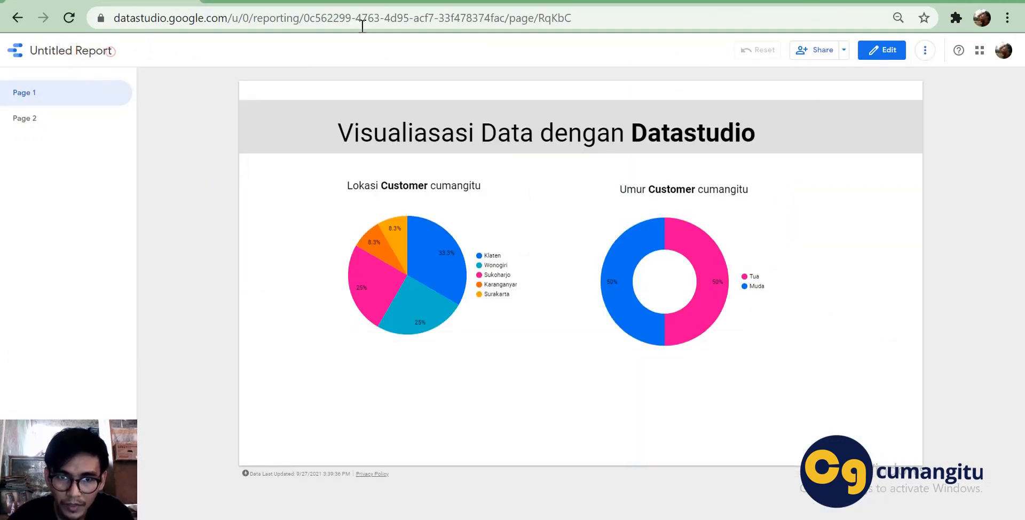
left_click(925, 50)
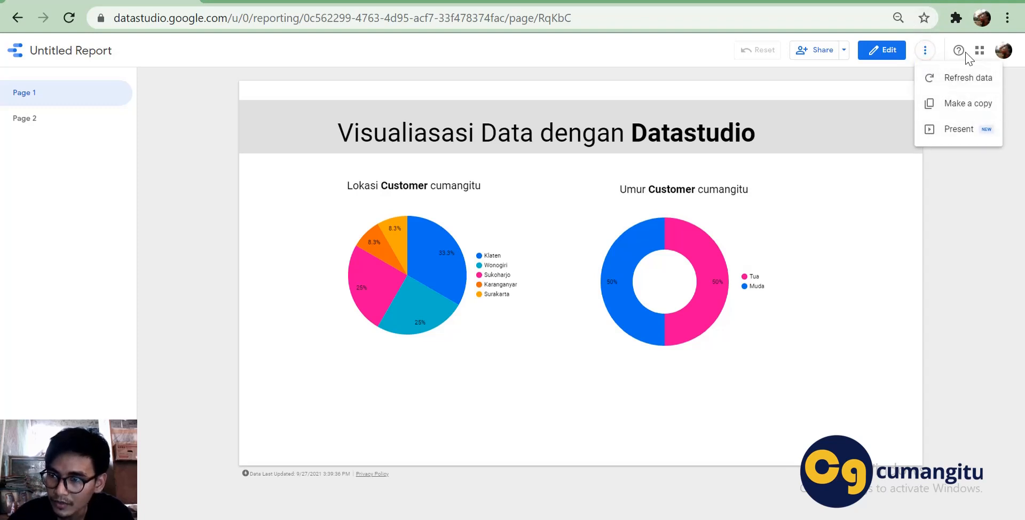
left_click(822, 53)
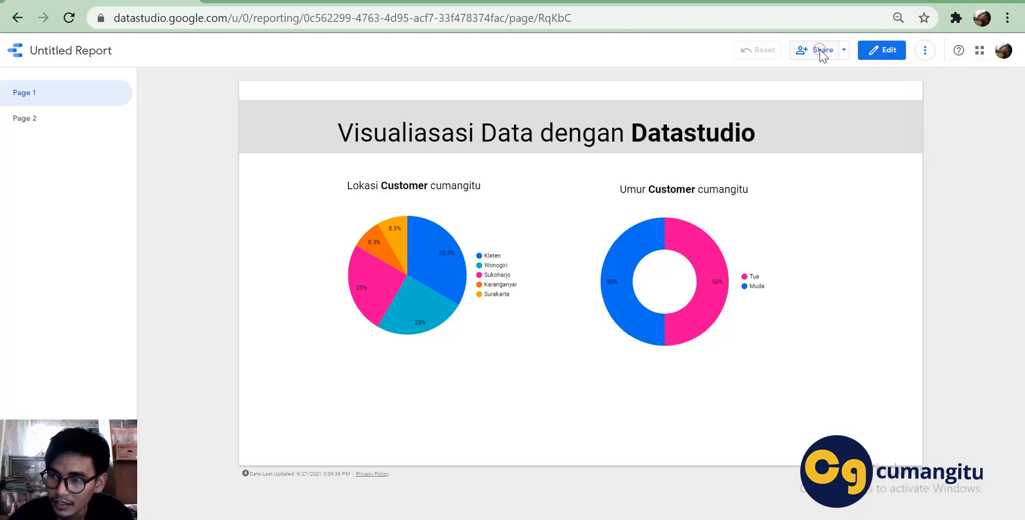
left_click(822, 54)
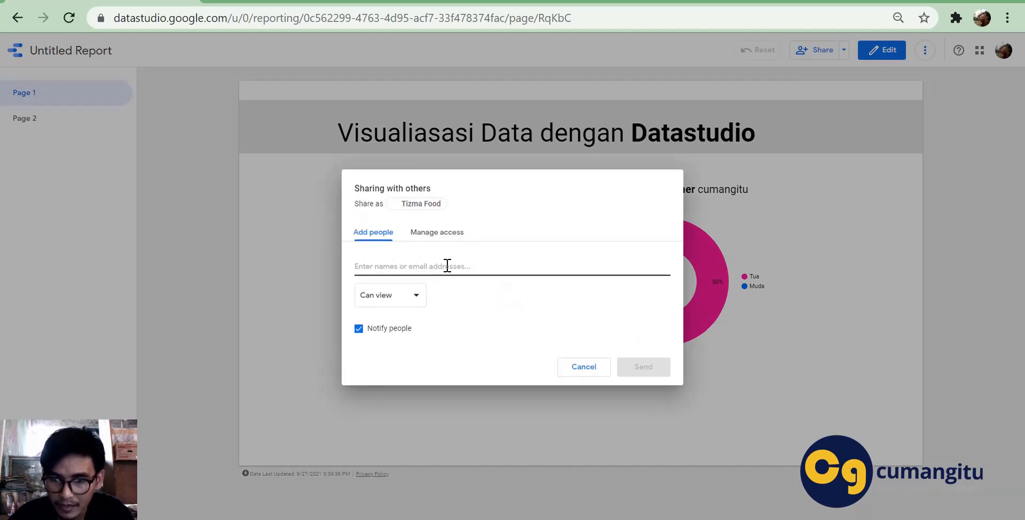
left_click(445, 232)
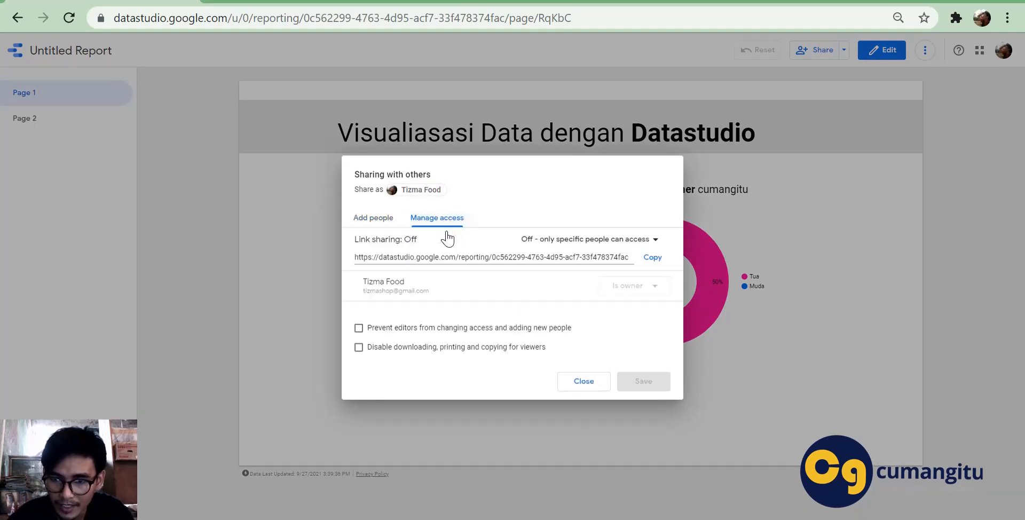
left_click(560, 239)
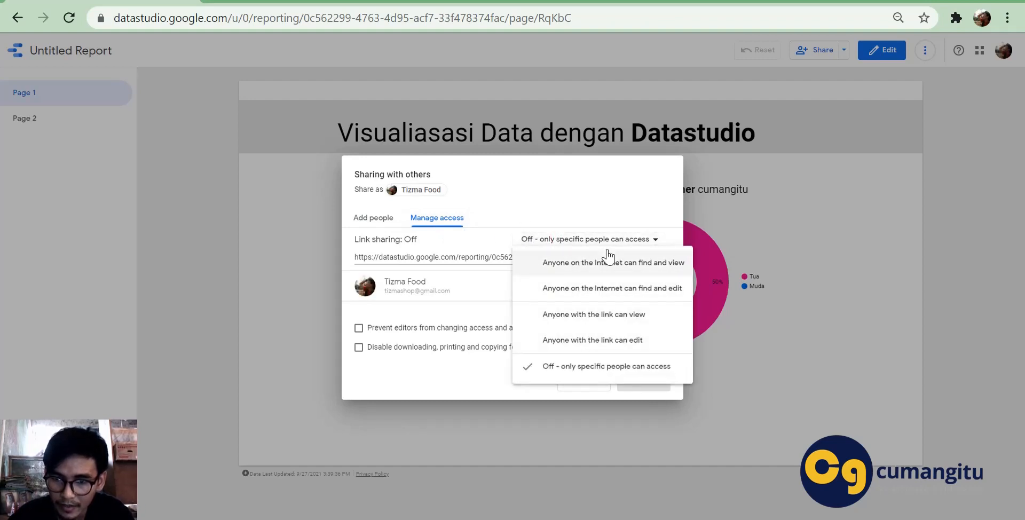
left_click(563, 208)
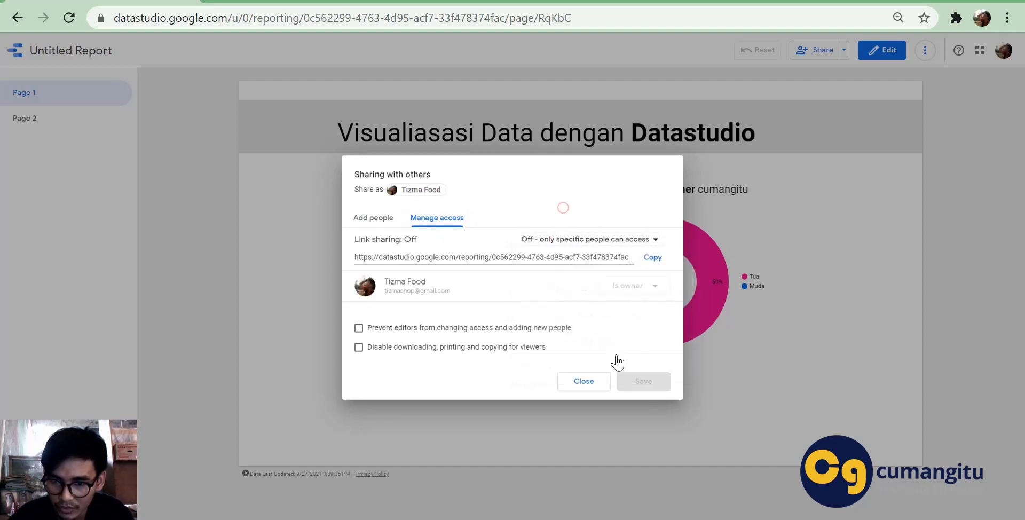
left_click(587, 384)
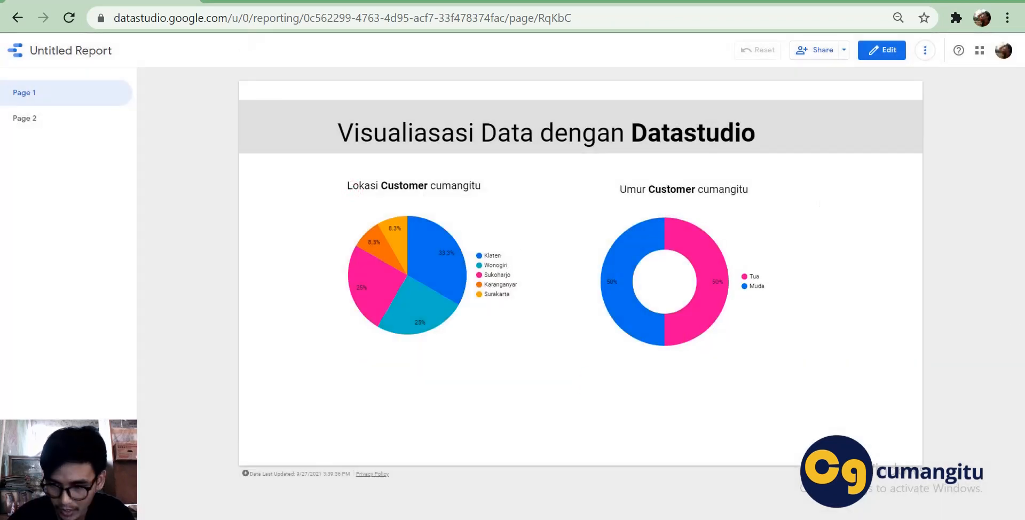
left_click(874, 519)
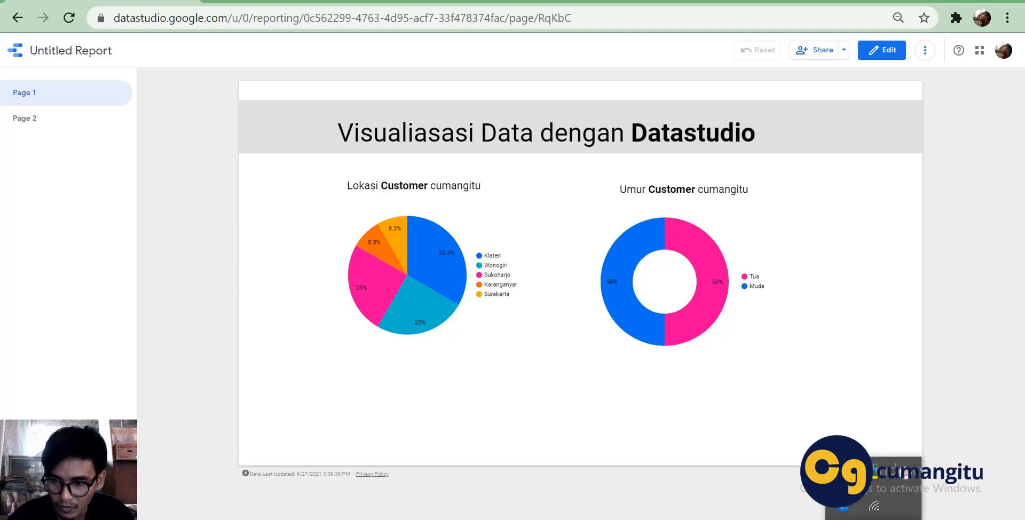